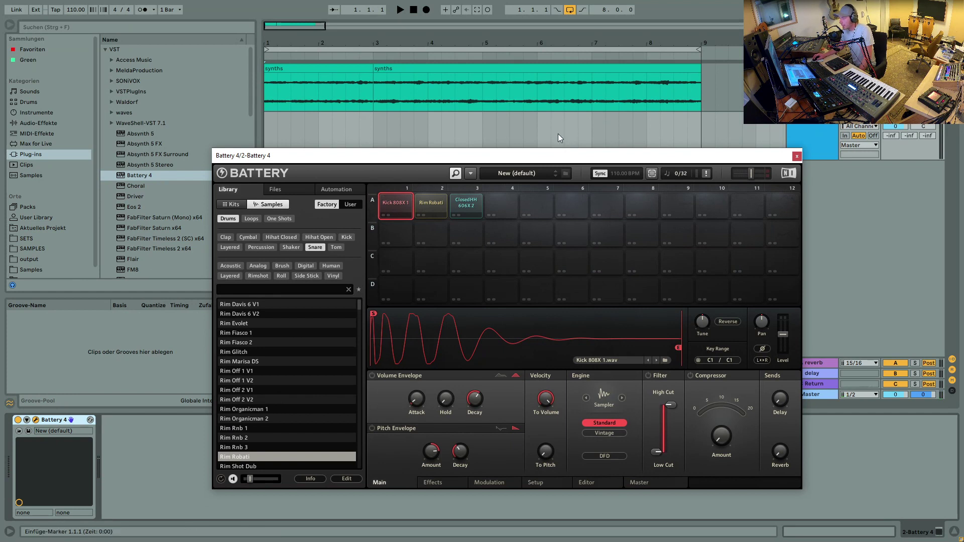
# Record a MIDI drum take on the Battery 4 track from bar 1 to about the middle of bar 5.
pyautogui.moveTo(555, 160); pyautogui.dragTo(574, 203)
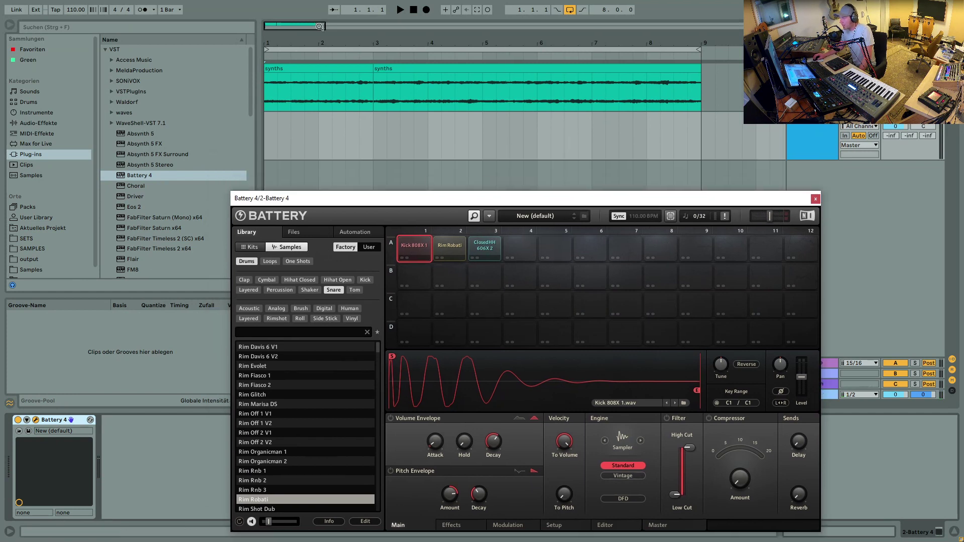
pyautogui.click(414, 11)
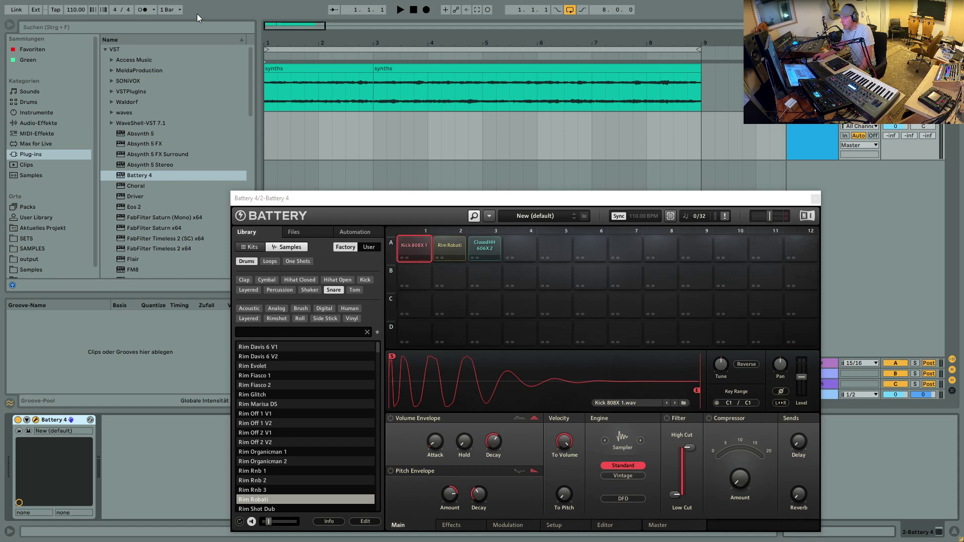
pyautogui.click(427, 10)
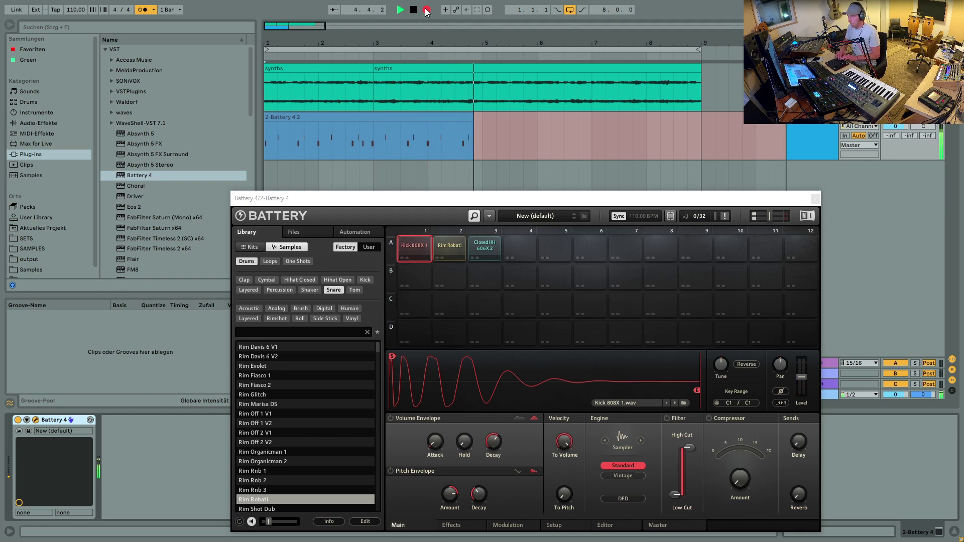
pyautogui.click(425, 11)
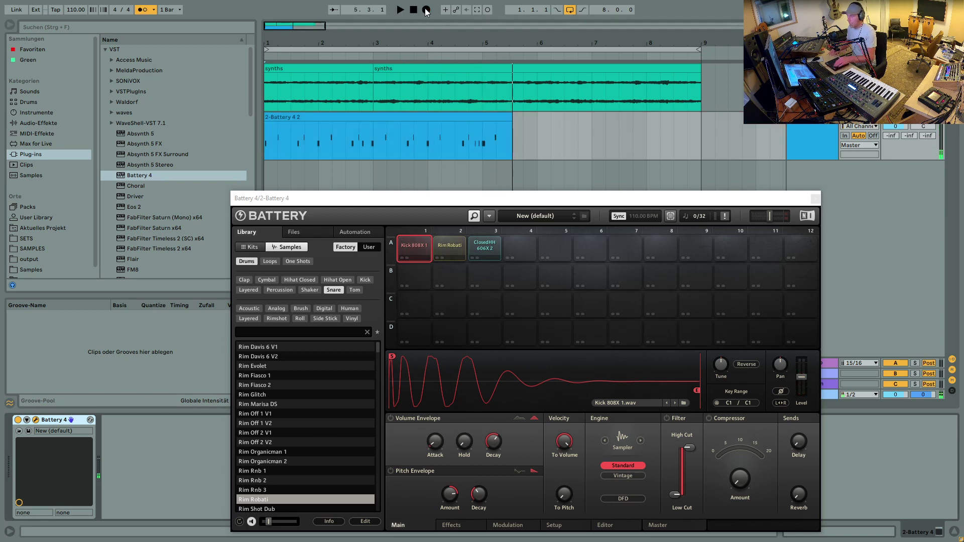
# Open the notes of the recorded Battery clip and check the output routing options of its track.
pyautogui.doubleClick(403, 115)
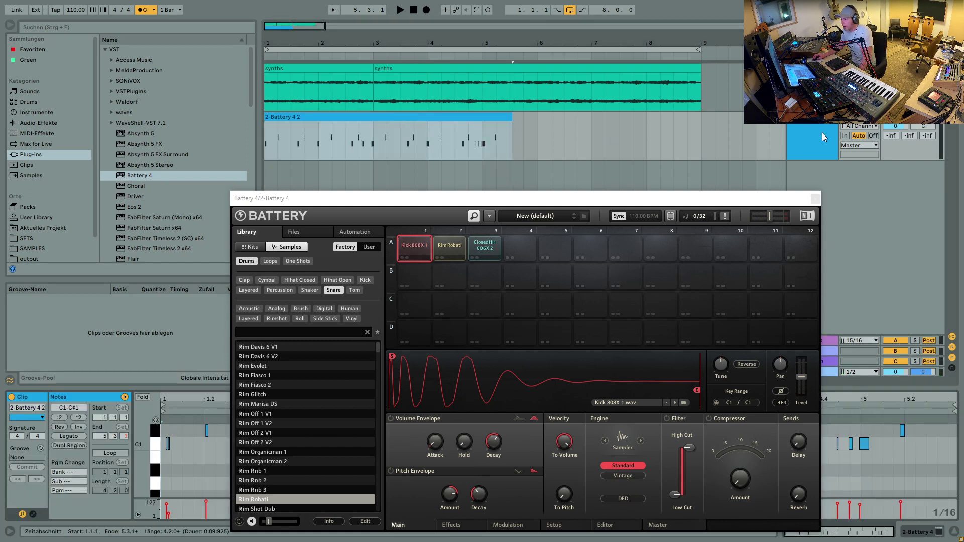
pyautogui.click(857, 145)
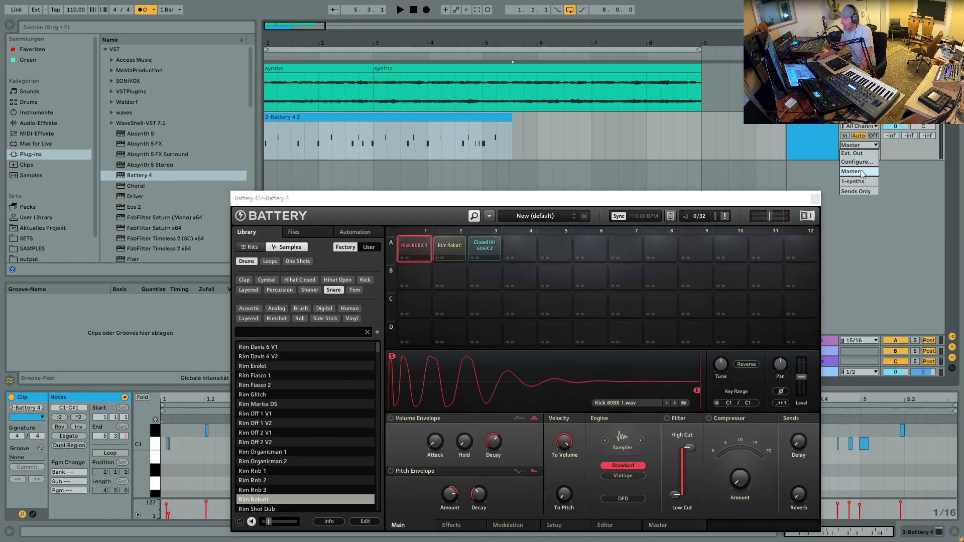
pyautogui.click(909, 156)
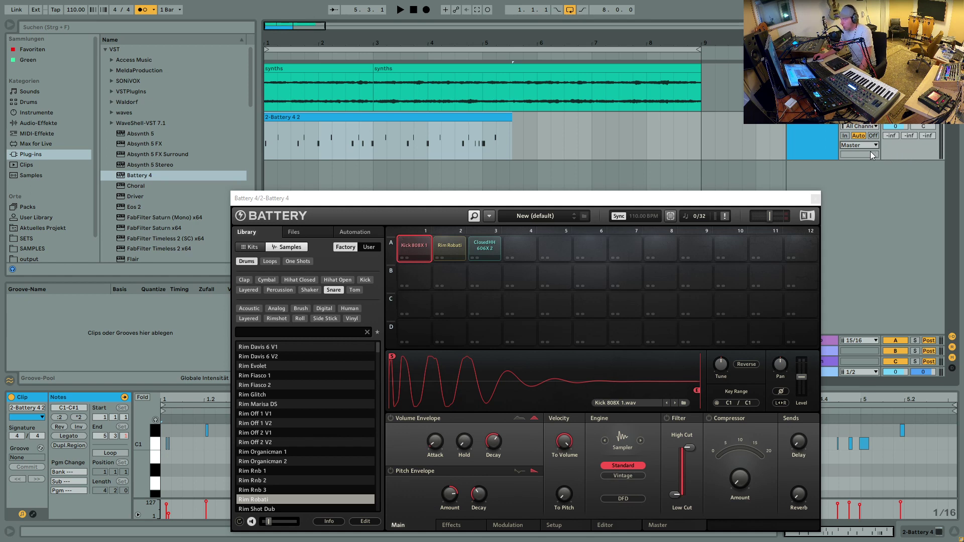
# Move the Battery window out of the way and delete the recorded clip from the Battery 4 track.
pyautogui.moveTo(552, 205); pyautogui.dragTo(588, 308)
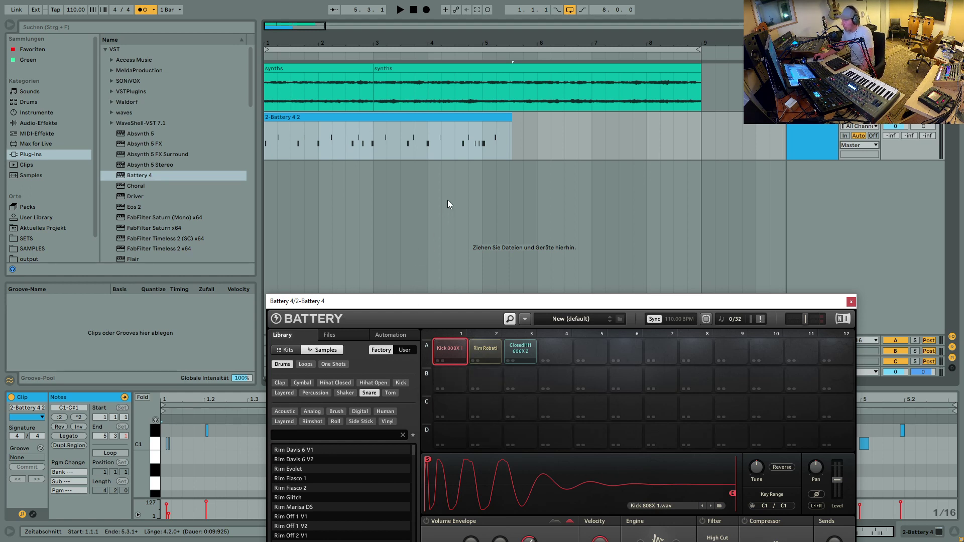
pyautogui.click(454, 116)
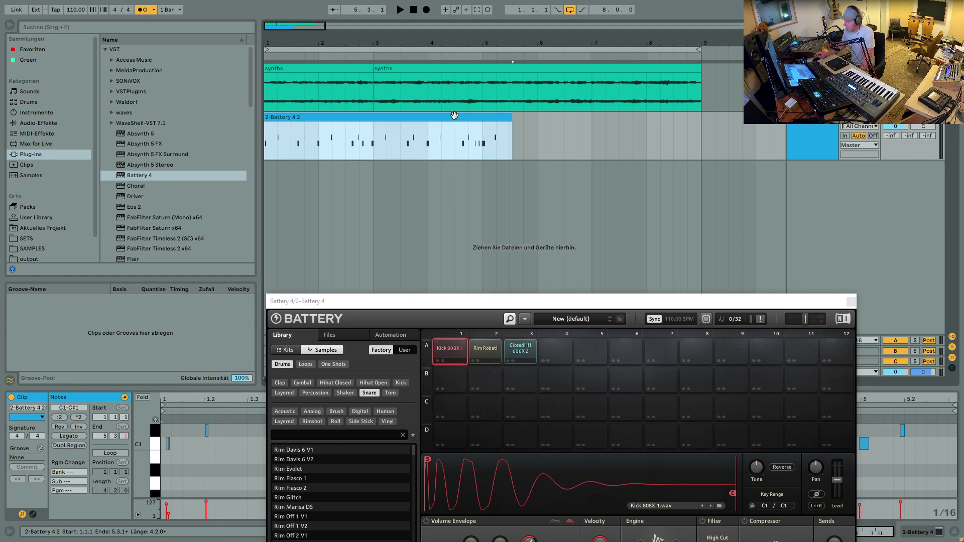
pyautogui.press('Delete')
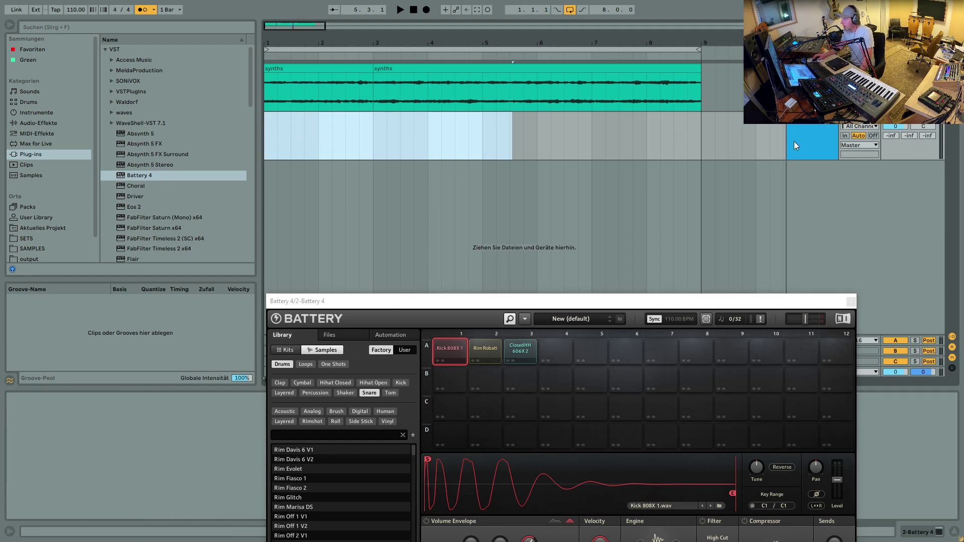
# Create a new MIDI track below the Battery 4 track and route its MIDI output to 2-Battery 4.
pyautogui.rightClick(815, 137)
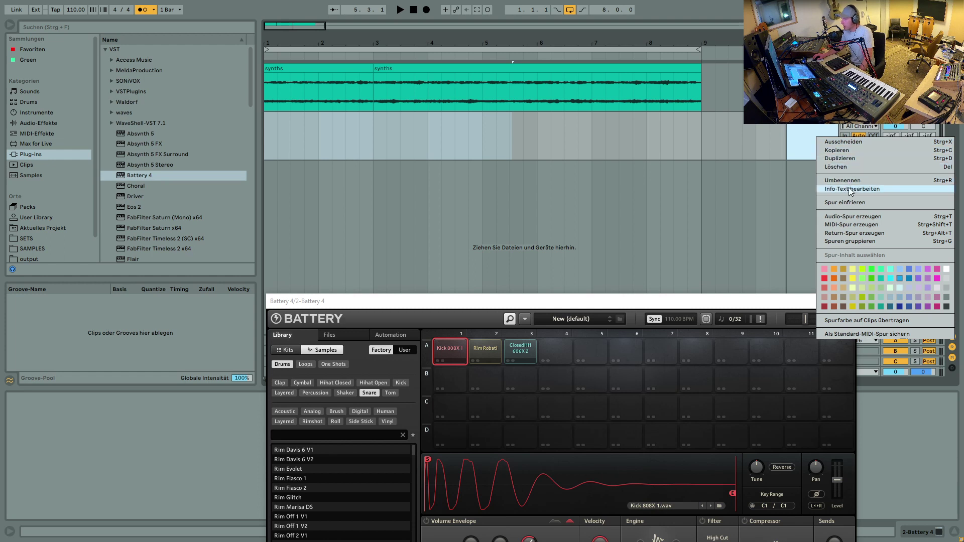
pyautogui.click(852, 224)
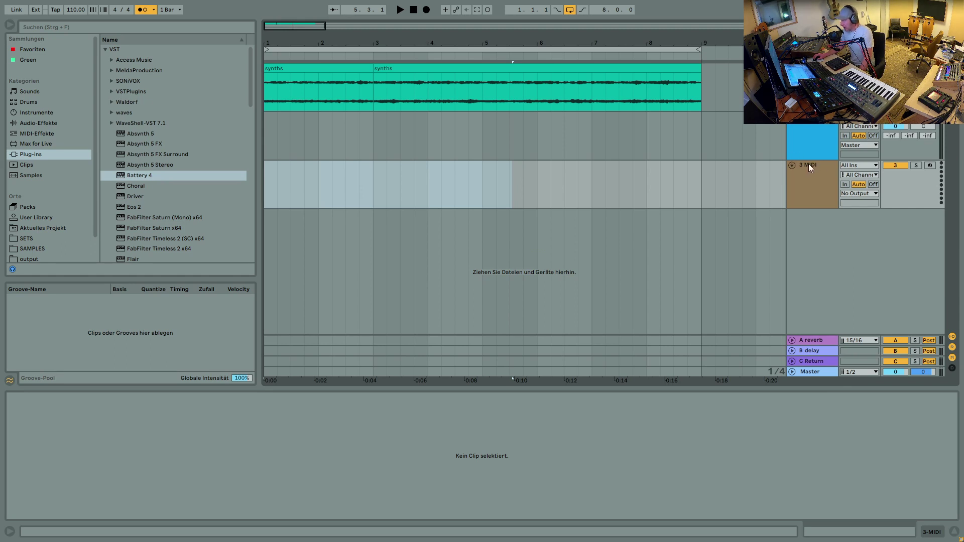
pyautogui.click(864, 195)
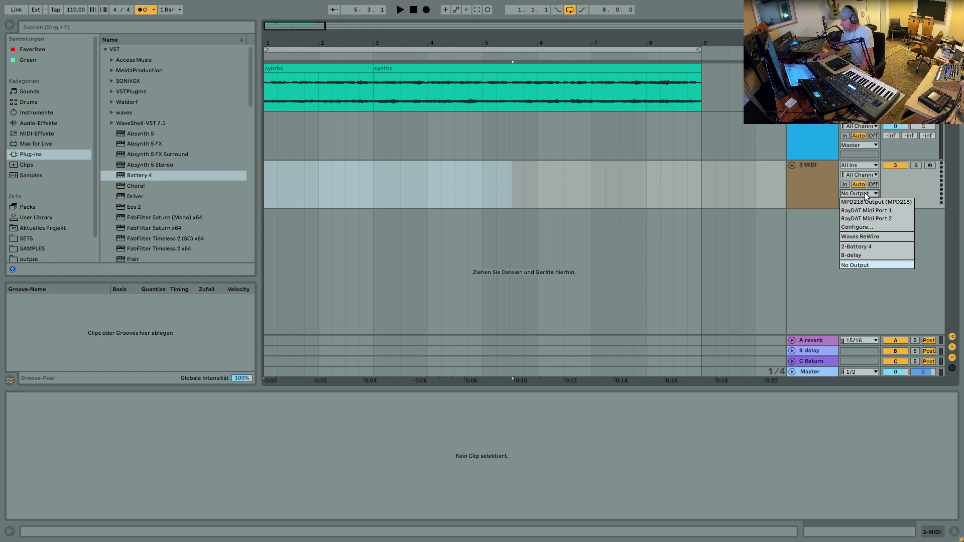
pyautogui.click(872, 246)
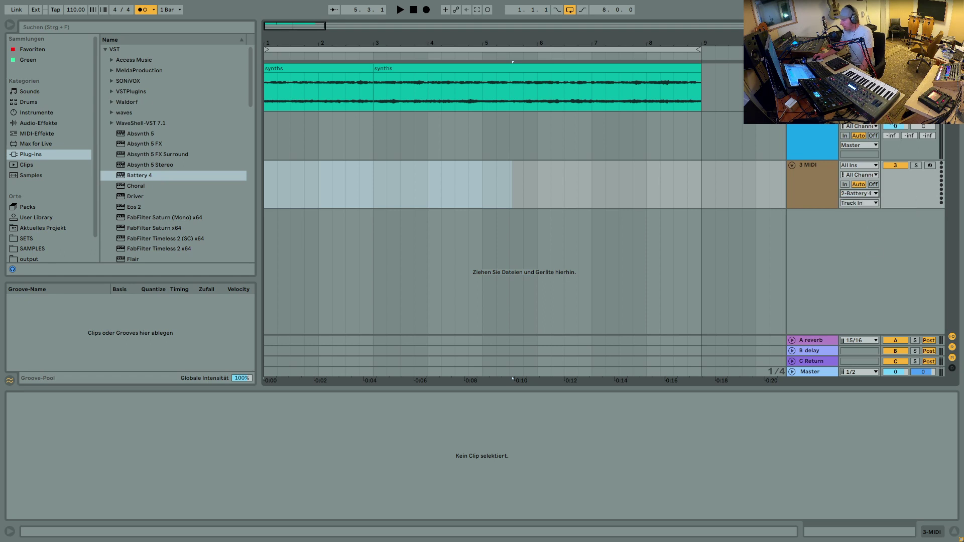
# Set the Battery 4 track's monitoring to In and its MIDI input to No Input.
pyautogui.click(846, 136)
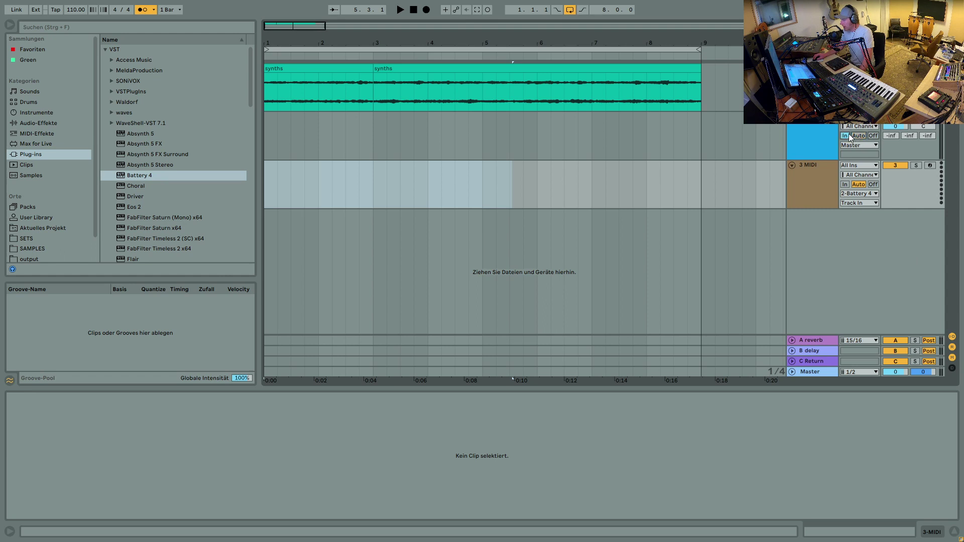
pyautogui.click(862, 126)
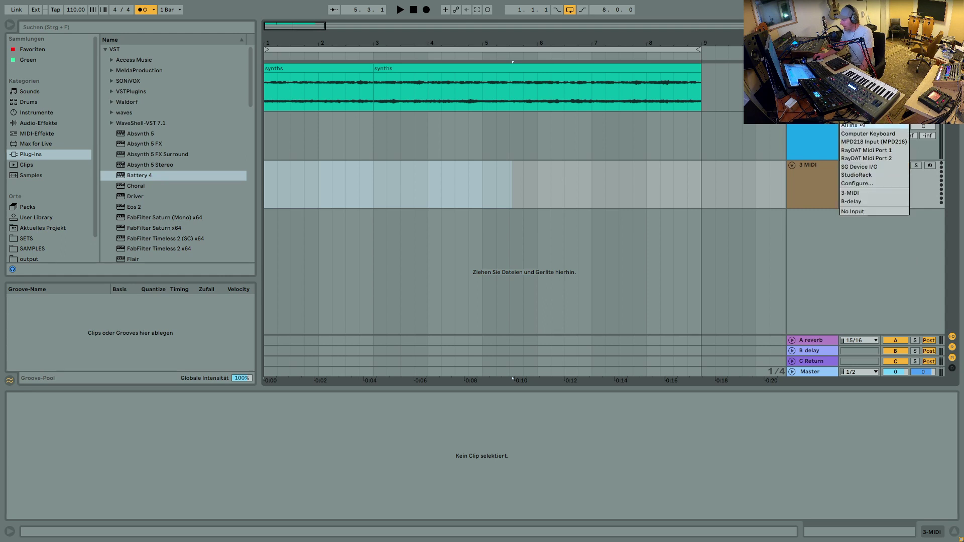
pyautogui.click(854, 211)
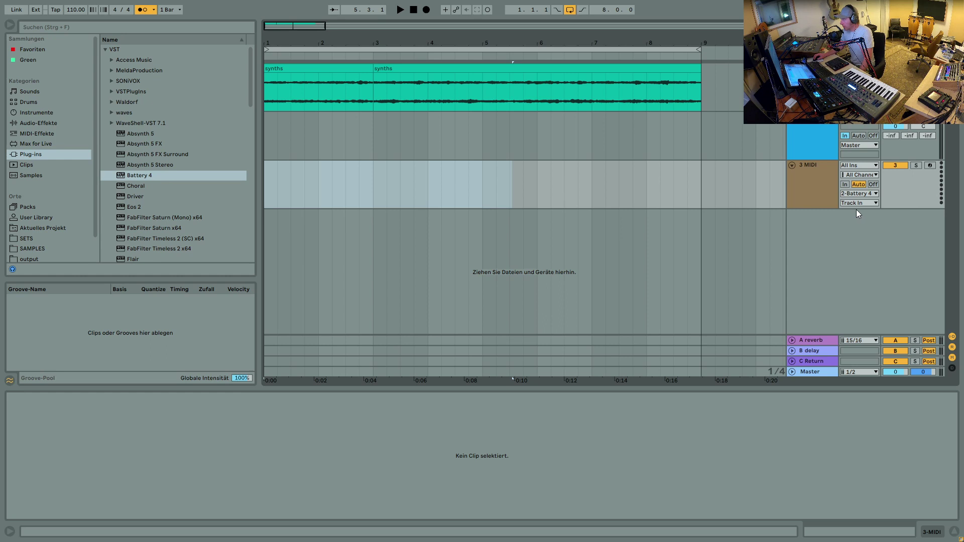
# Arm the 3 MIDI track, record an eight-bar drum take from bar 1, and select the recorded clip.
pyautogui.click(928, 166)
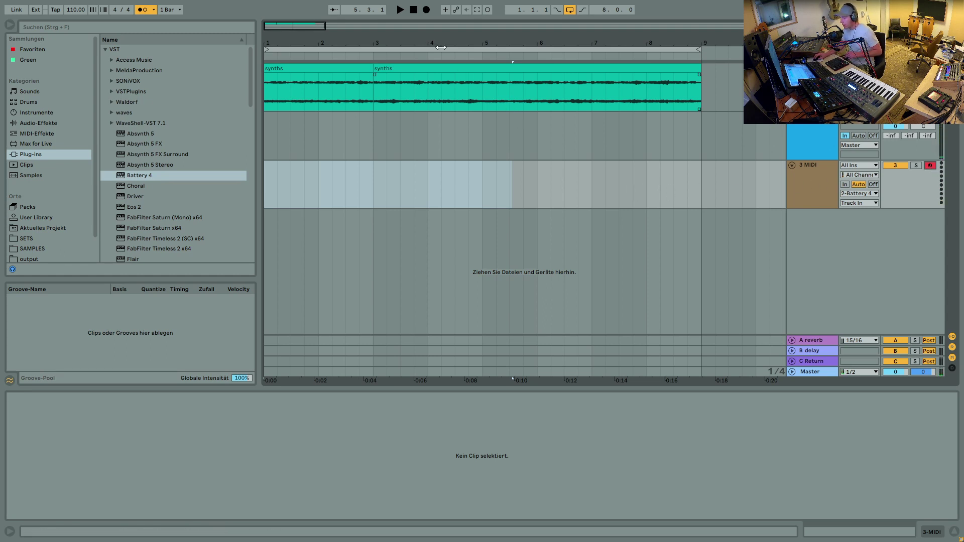
pyautogui.click(414, 11)
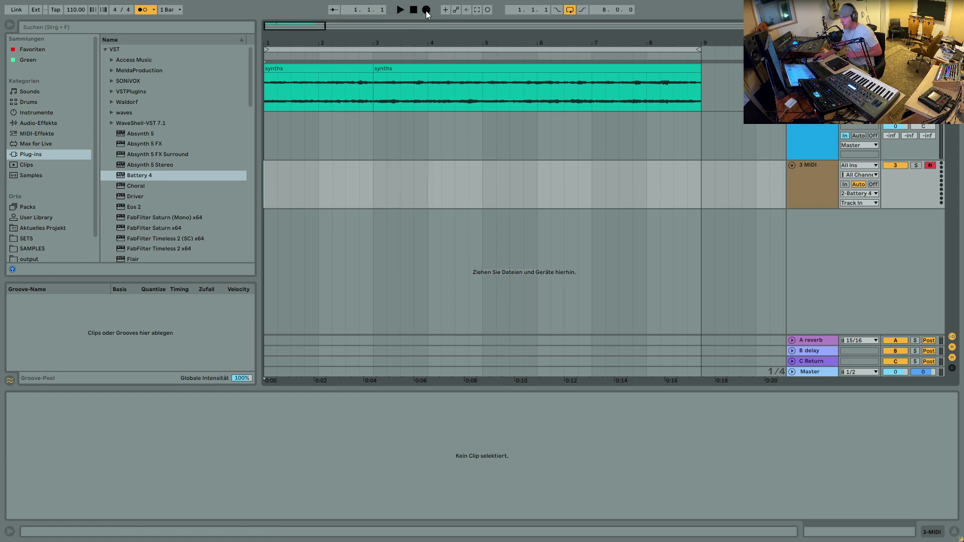
pyautogui.click(426, 10)
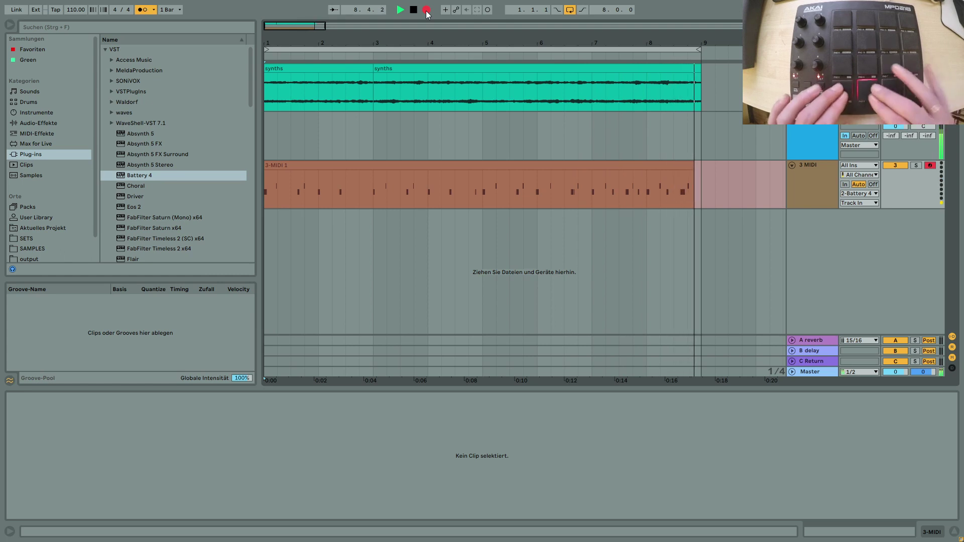
pyautogui.click(426, 11)
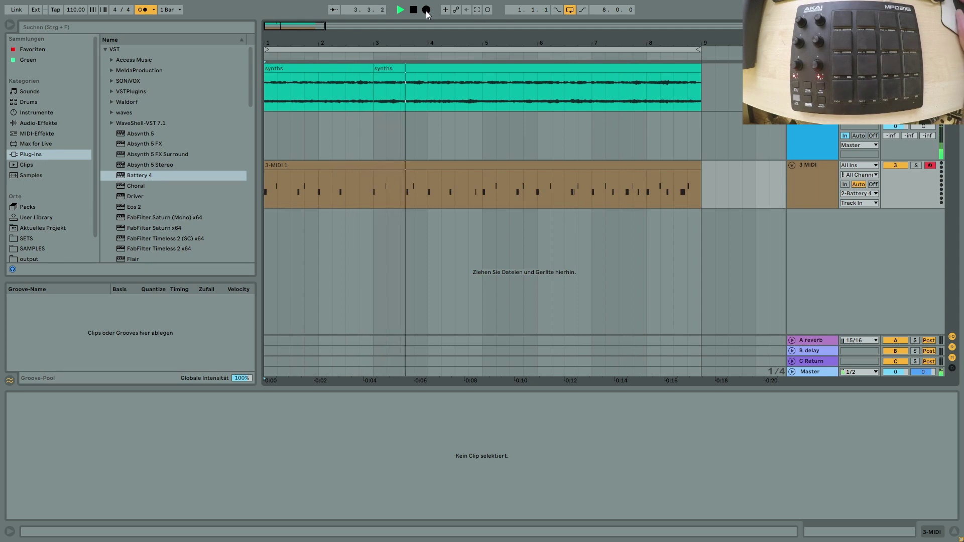
pyautogui.click(397, 168)
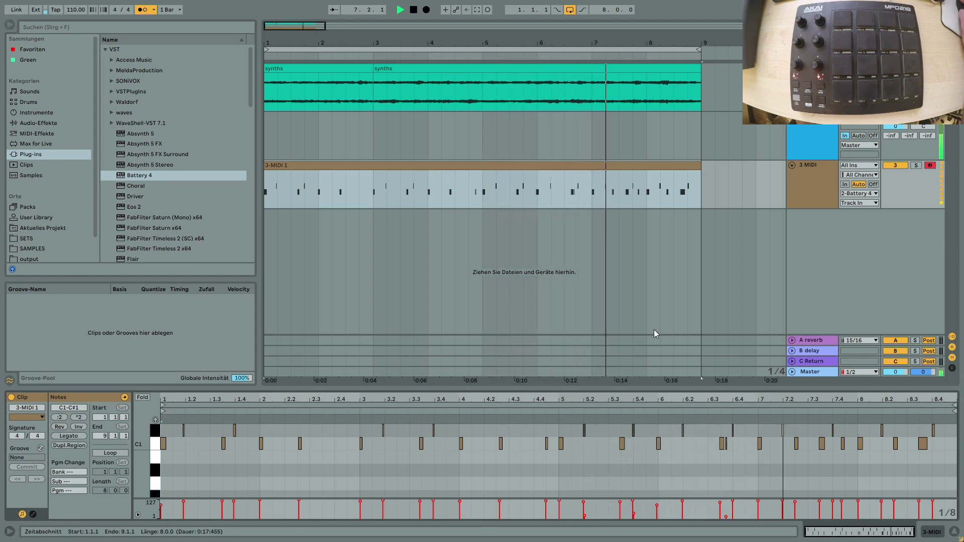
# Create another MIDI track below 3 MIDI, route its output to 2-Battery 4, and arm it for recording.
pyautogui.rightClick(813, 185)
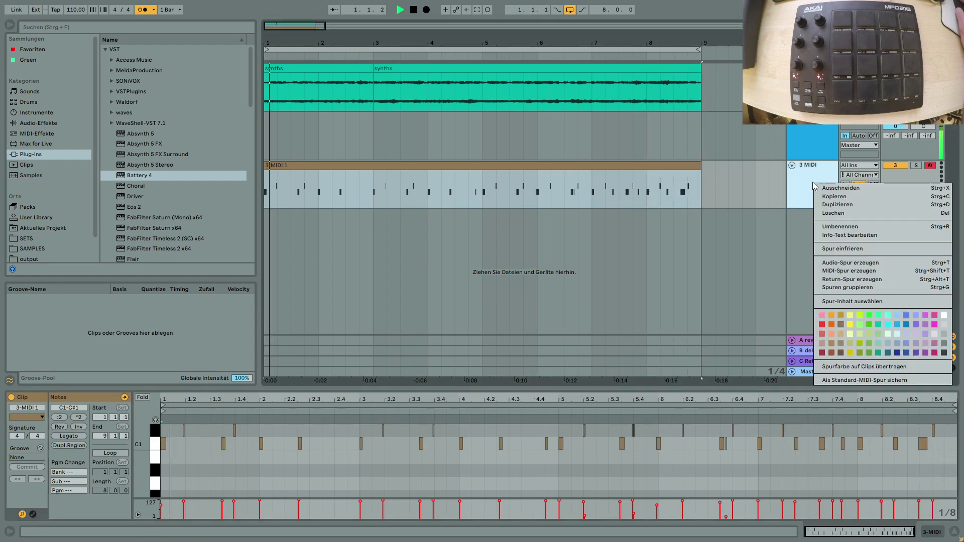
pyautogui.click(850, 271)
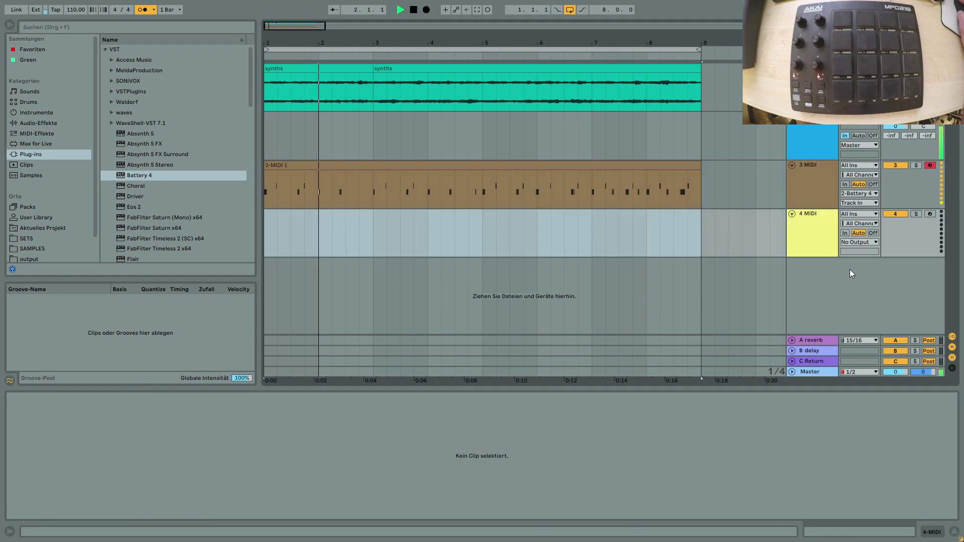
pyautogui.click(859, 243)
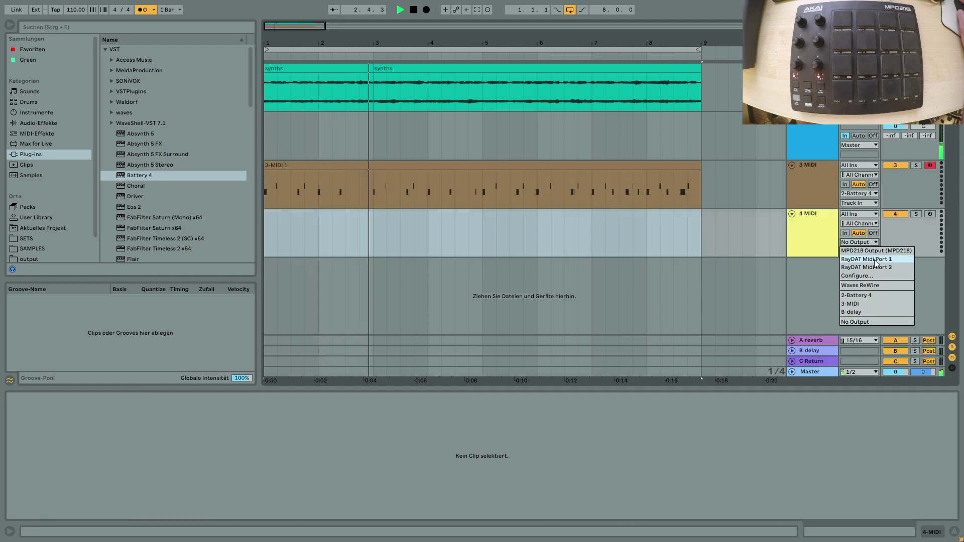
pyautogui.click(856, 295)
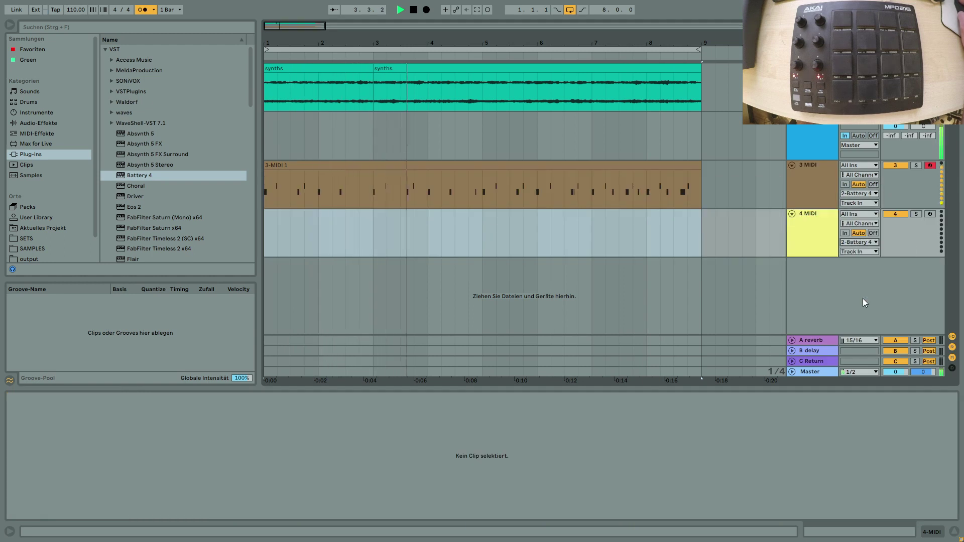
pyautogui.click(930, 214)
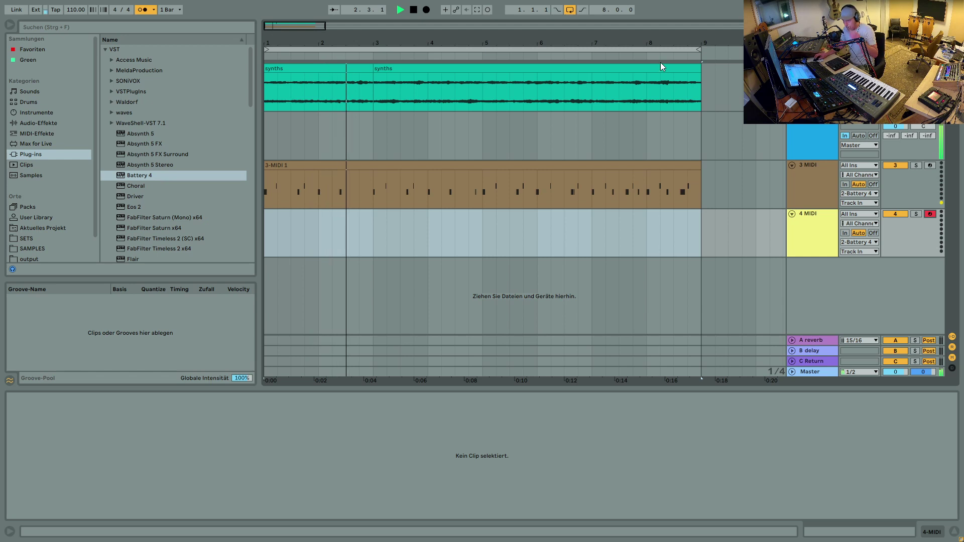
# Quantize all notes in the 3-MIDI 1 clip and select the 4 MIDI track.
pyautogui.click(540, 171)
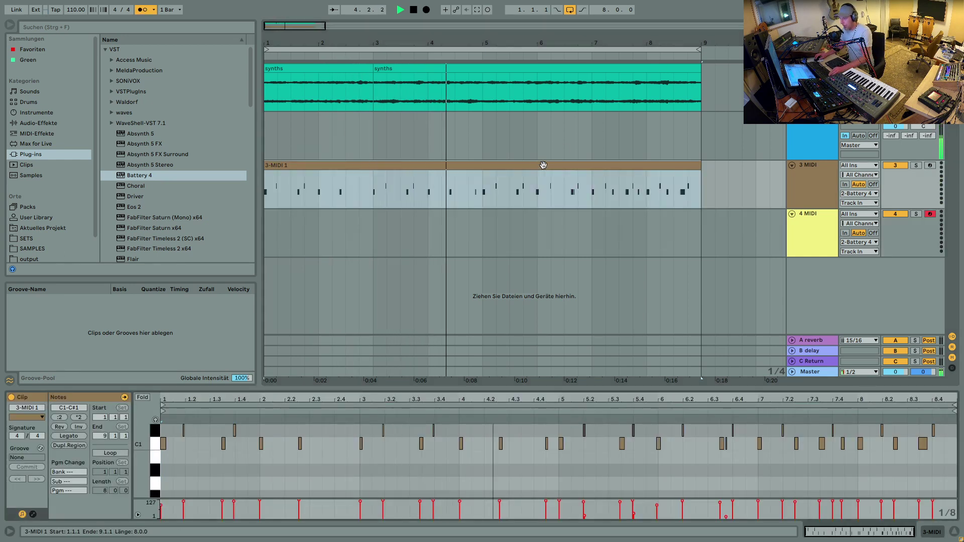
pyautogui.hotkey('ctrl', 'a')
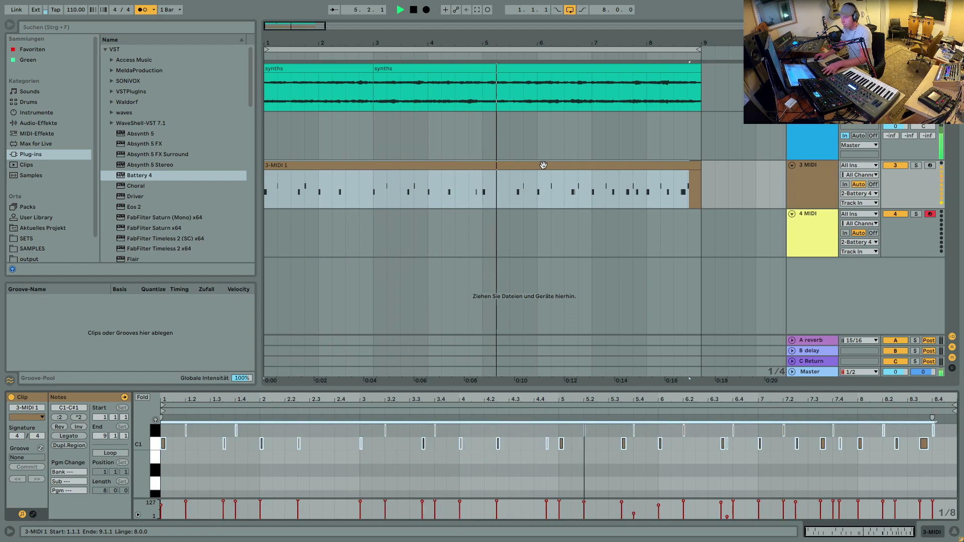
pyautogui.click(706, 179)
pyautogui.click(805, 239)
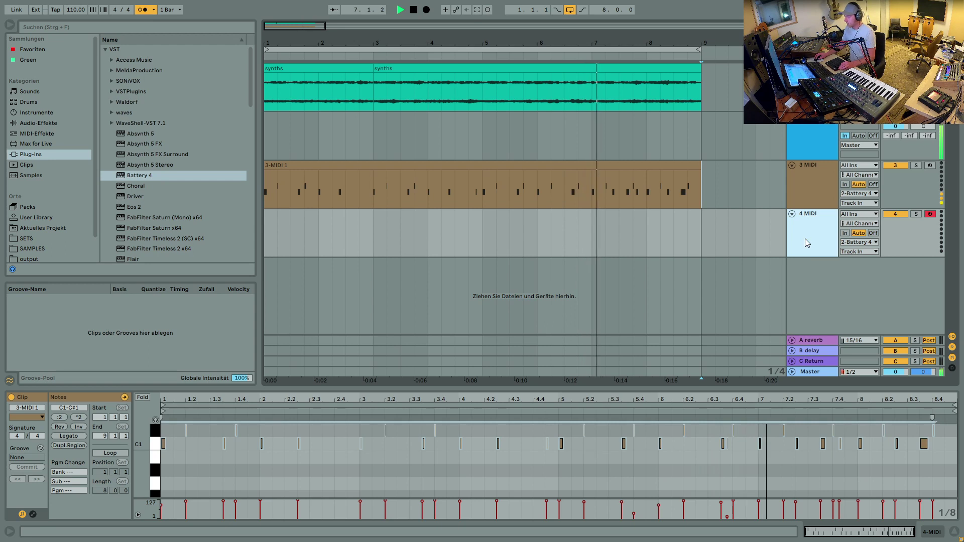
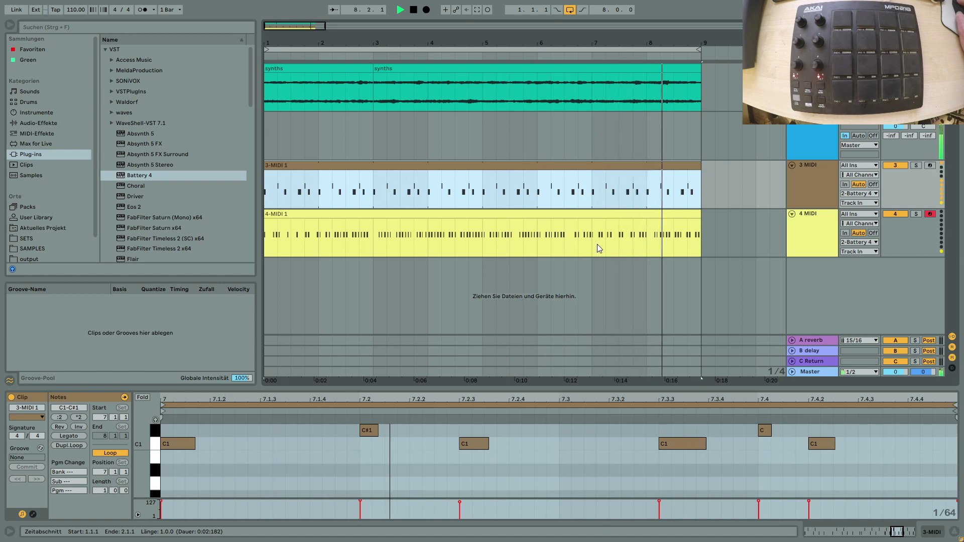
# Move the last two bars of the 4-MIDI 1 clip to bar 1 and the remaining portion from bar 3 to bar 9.
pyautogui.moveTo(591, 247); pyautogui.dragTo(694, 218)
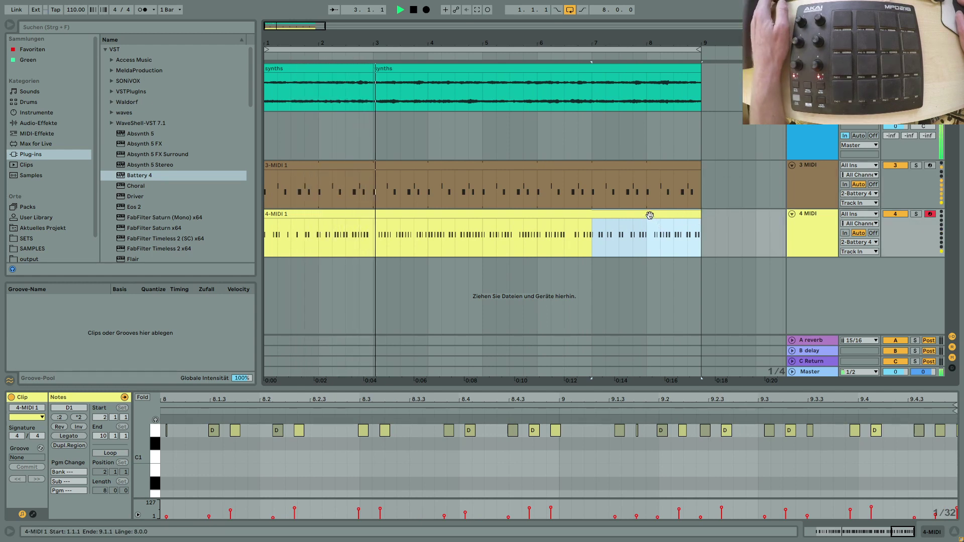
pyautogui.moveTo(650, 215); pyautogui.dragTo(320, 222)
pyautogui.moveTo(381, 224); pyautogui.dragTo(708, 223)
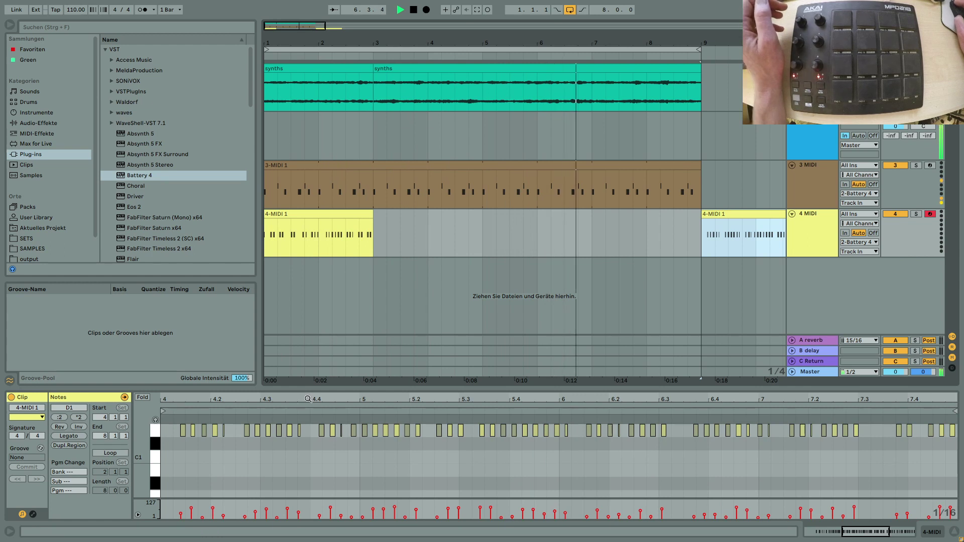
# Loop the 4-MIDI 1 clip at bar 9 over its internal bars 4 to 8, with a four-bar loop length.
pyautogui.moveTo(308, 399); pyautogui.dragTo(492, 397)
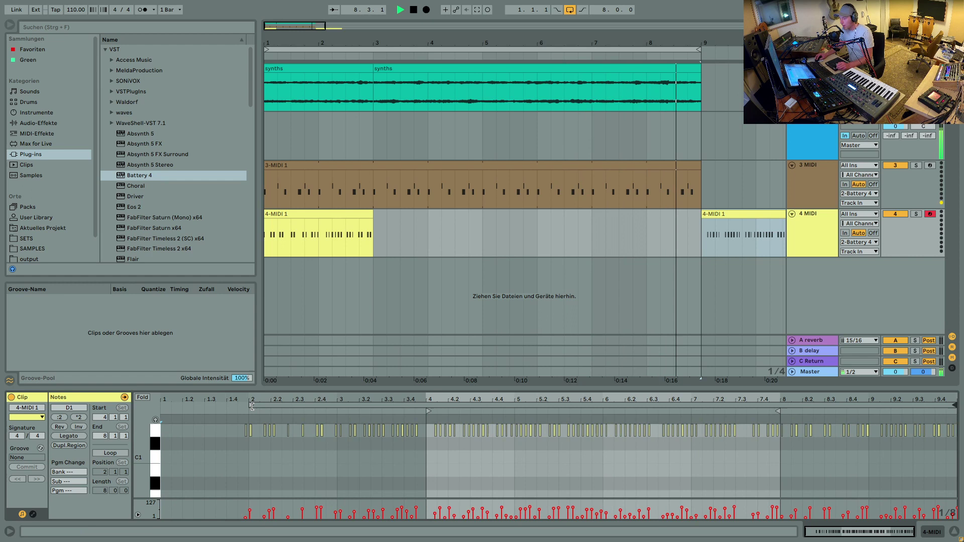
pyautogui.click(427, 407)
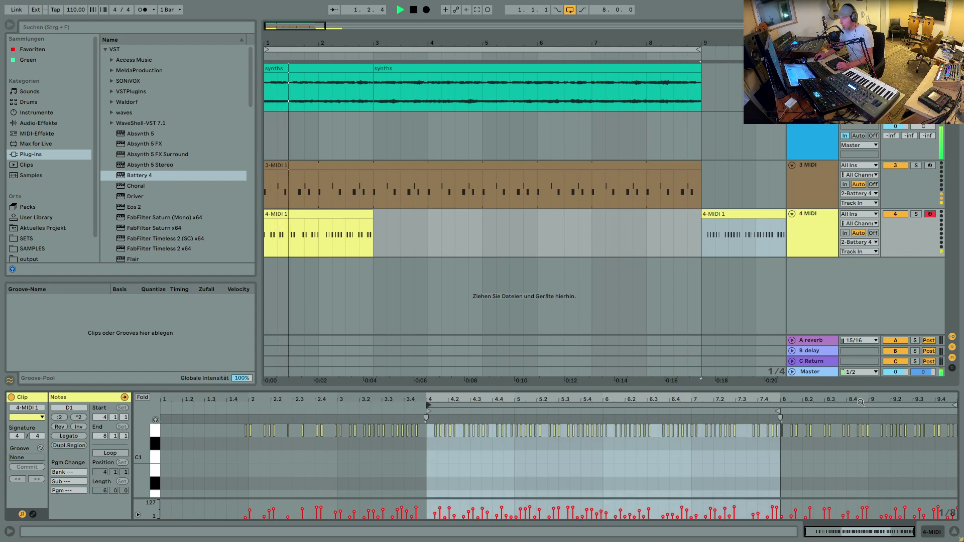
pyautogui.moveTo(954, 404); pyautogui.dragTo(778, 407)
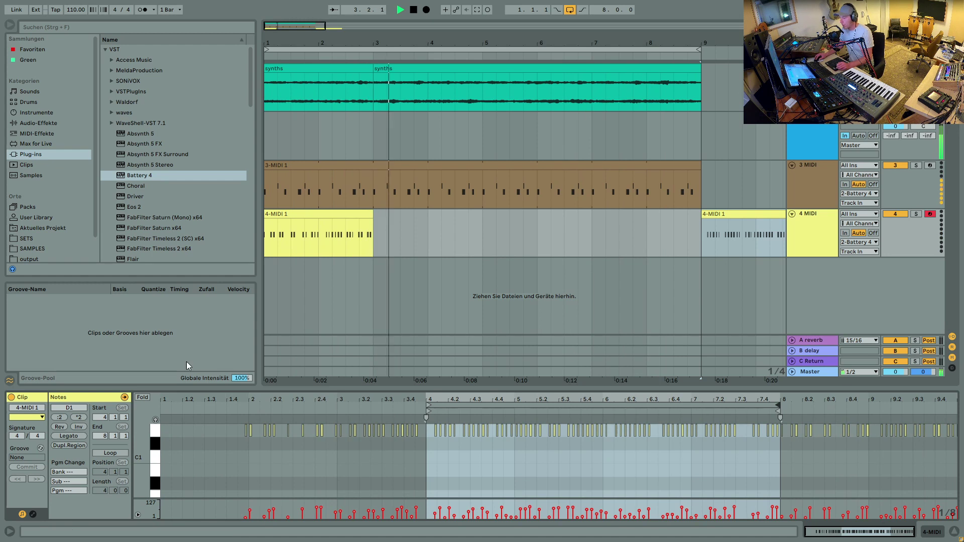
pyautogui.click(109, 453)
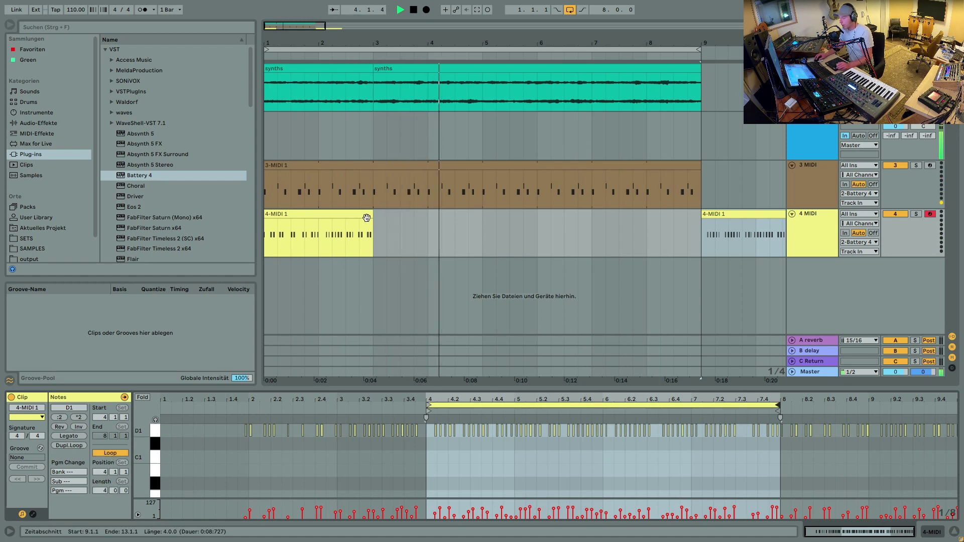
# Extend the 4-MIDI 1 clip at bar 1 to bar 9 and loop its two-bar section from internal bar 8.
pyautogui.moveTo(373, 221); pyautogui.dragTo(702, 215)
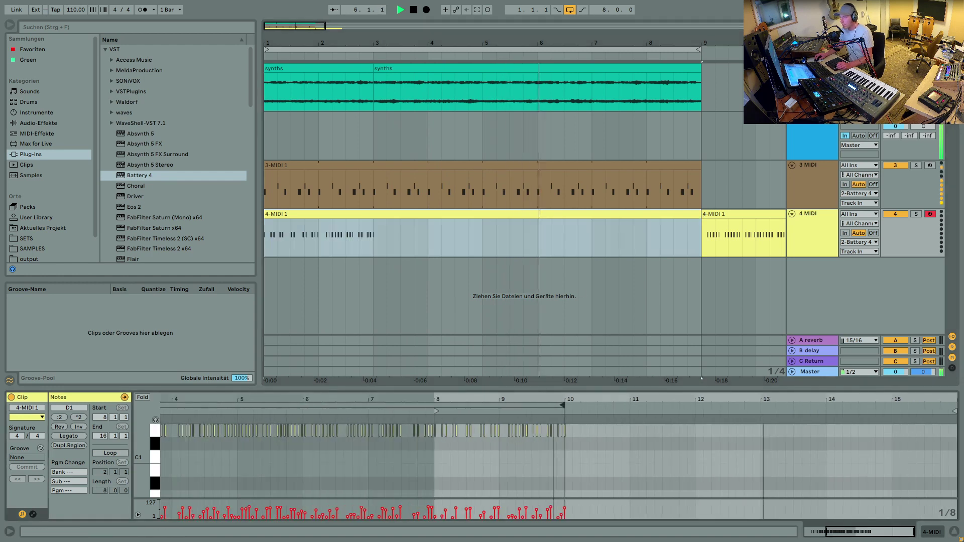
pyautogui.moveTo(166, 405); pyautogui.dragTo(471, 405)
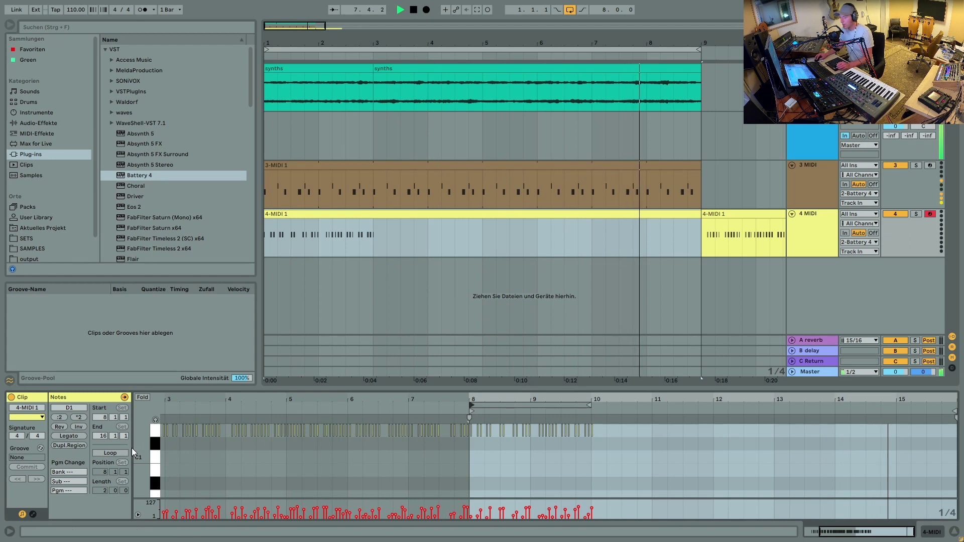
pyautogui.click(110, 453)
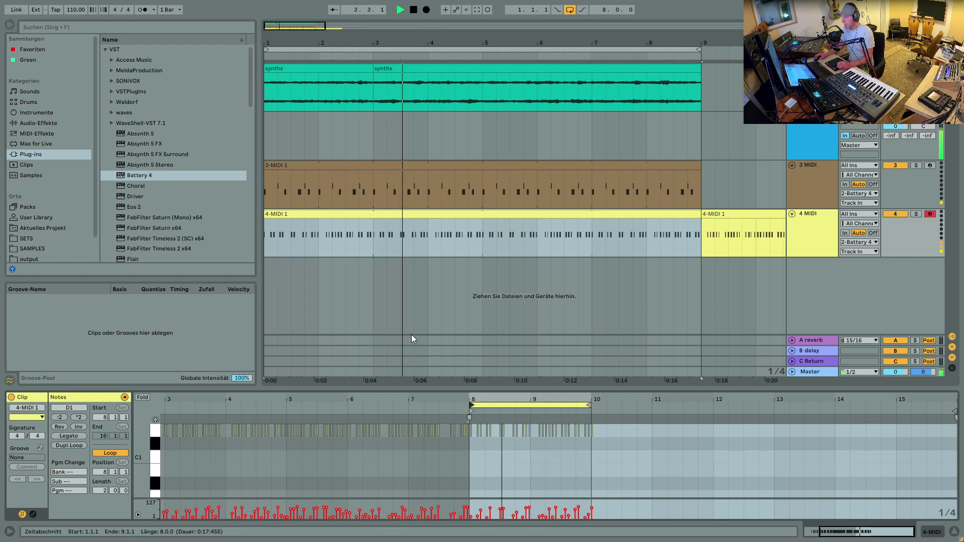
# Shift all notes of the looped 4-MIDI 1 clip slightly later and compare its timing with the 3 MIDI track briefly muted.
pyautogui.moveTo(489, 400); pyautogui.dragTo(489, 410)
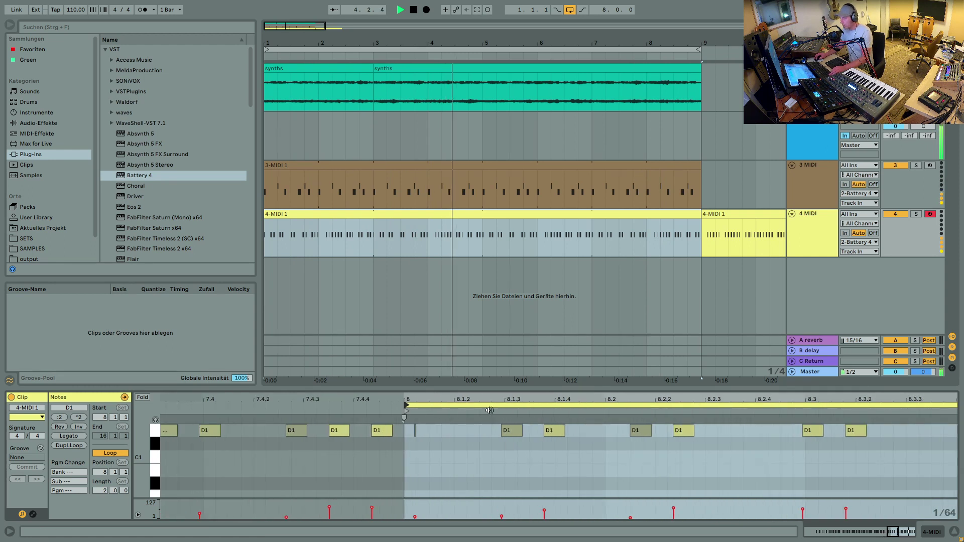
pyautogui.hotkey('ctrl', 'a')
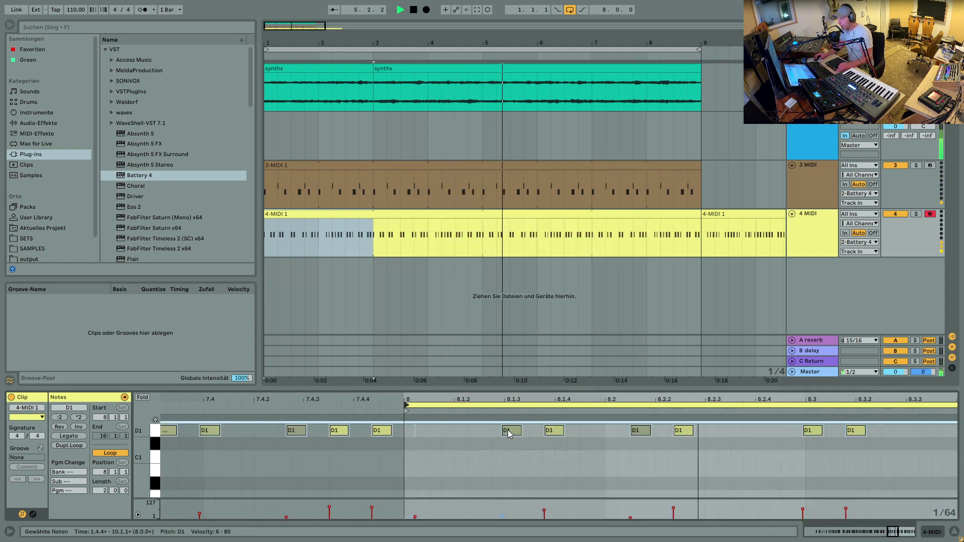
pyautogui.moveTo(508, 430); pyautogui.dragTo(510, 433)
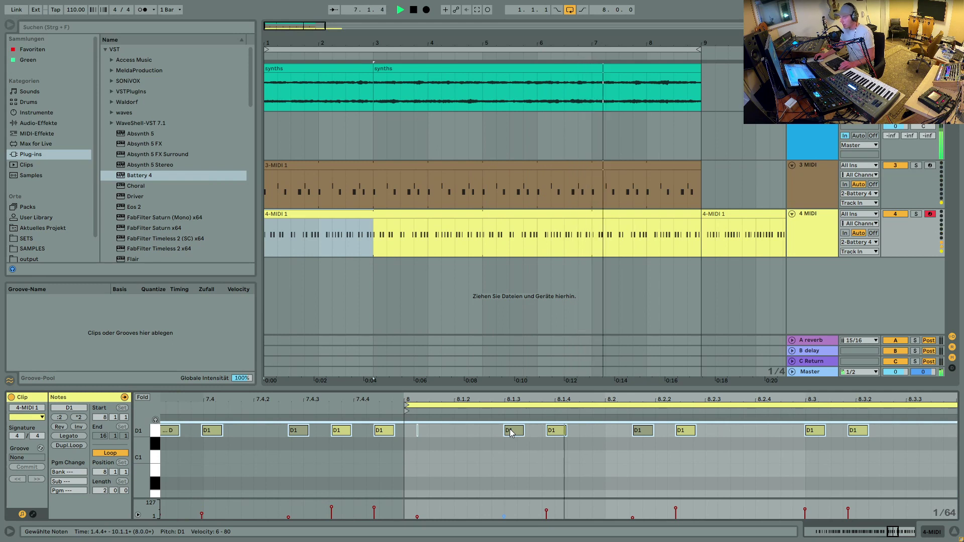
pyautogui.moveTo(511, 433); pyautogui.dragTo(513, 433)
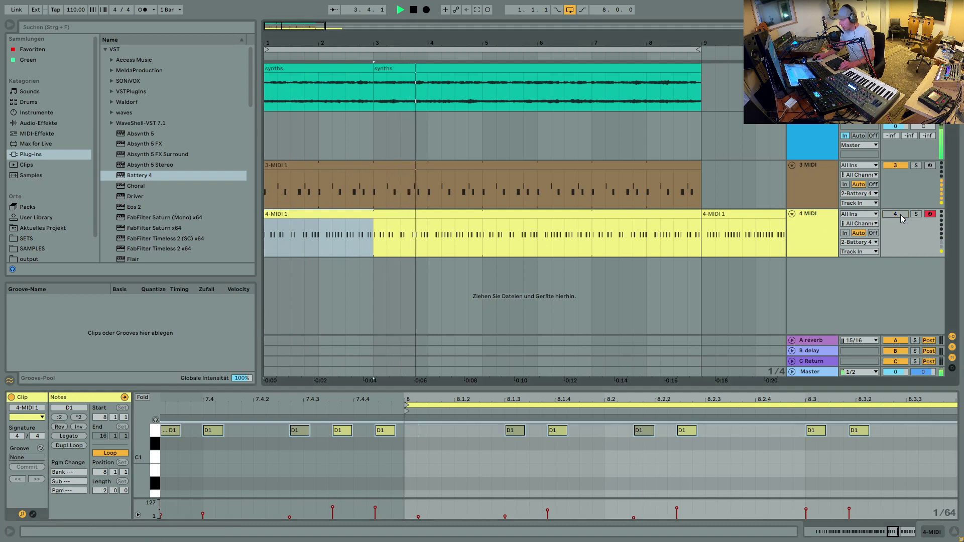
pyautogui.click(898, 165)
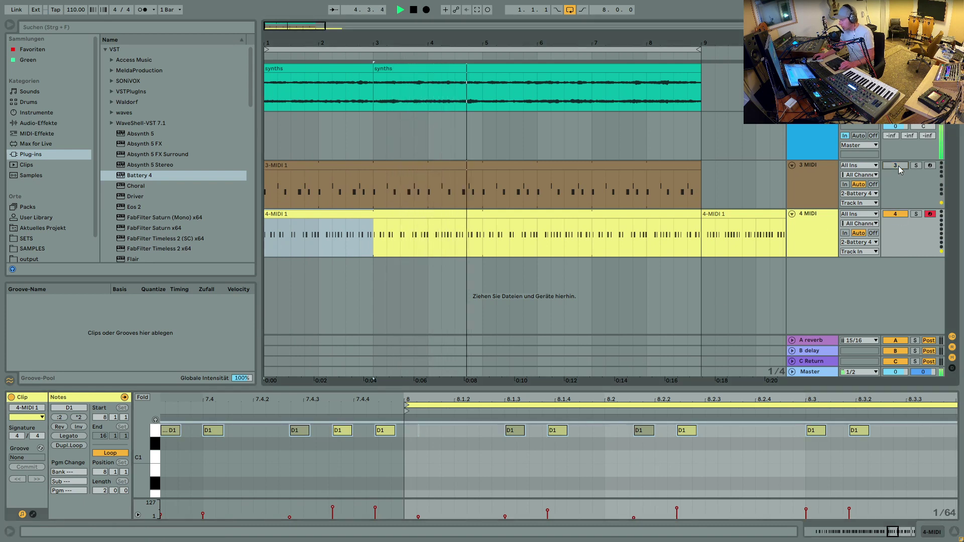
pyautogui.click(898, 165)
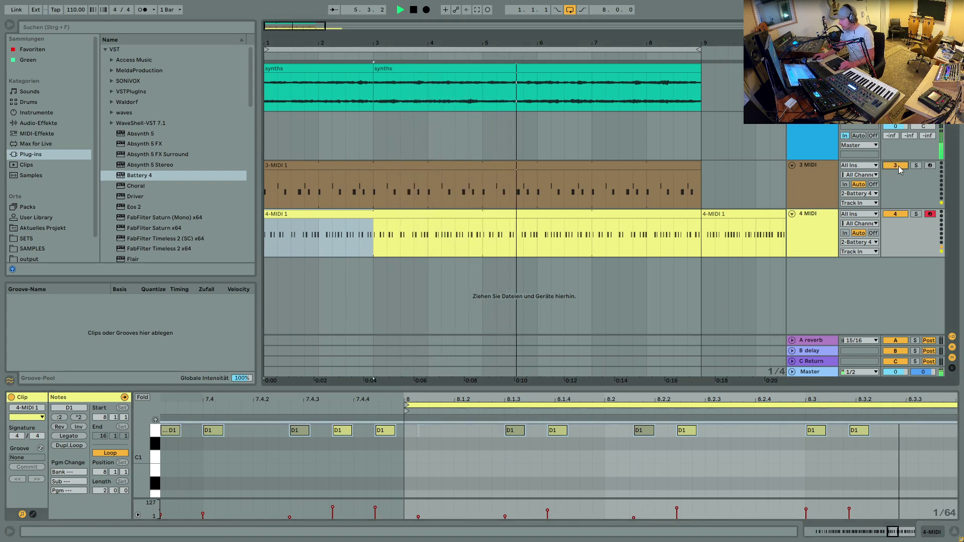
# Delete the spare 4-MIDI 1 clip at bar 9 and shorten the remaining 4-MIDI 1 clip to end at bar 7.
pyautogui.press('-')
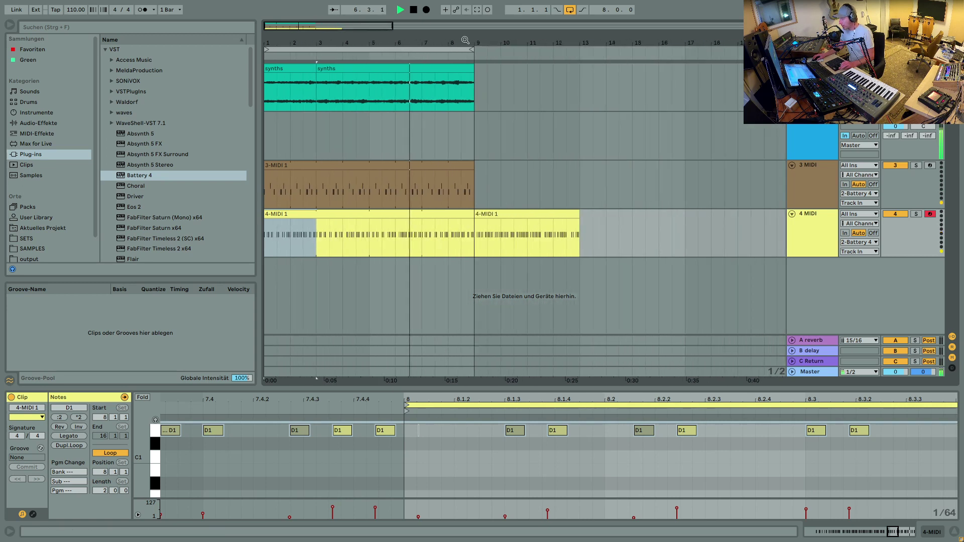
pyautogui.click(523, 214)
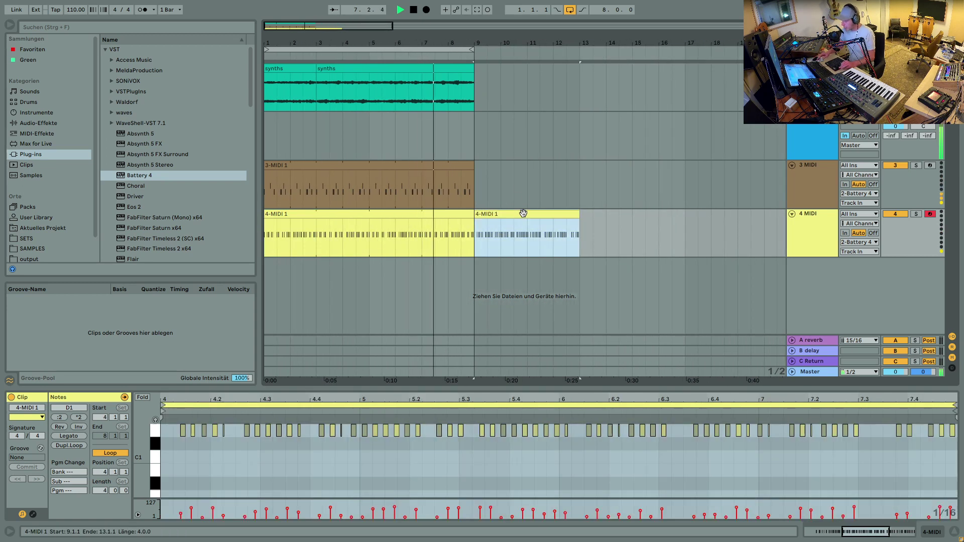
pyautogui.press('Delete')
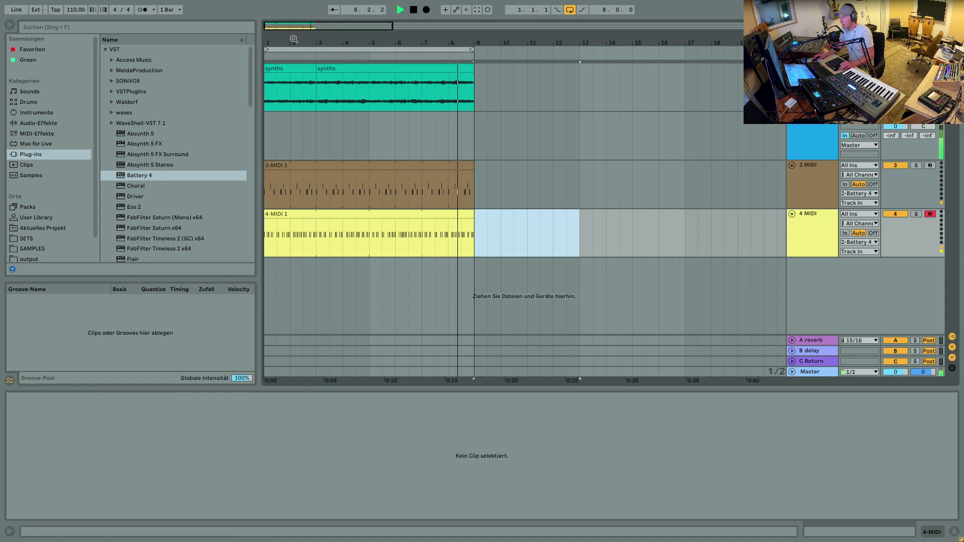
pyautogui.press('+')
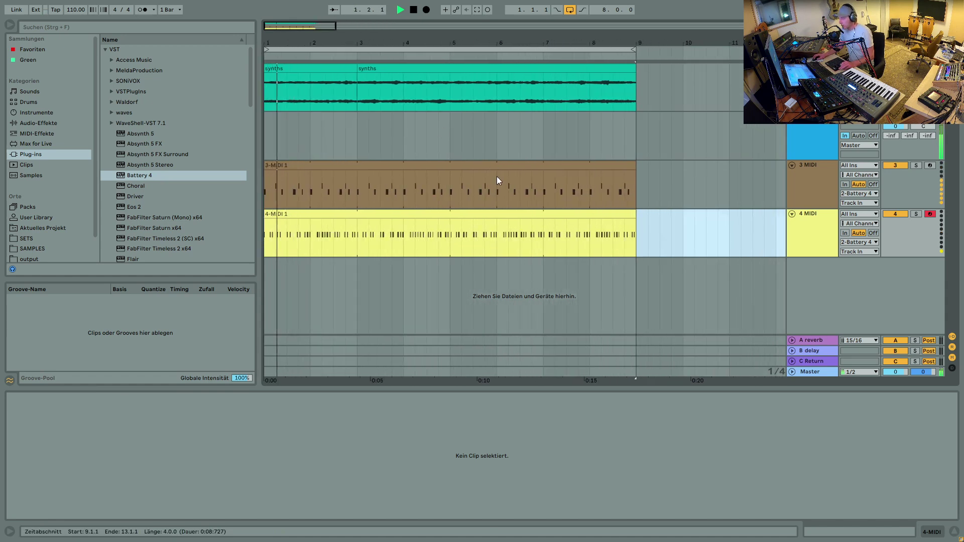
pyautogui.moveTo(635, 217); pyautogui.dragTo(542, 217)
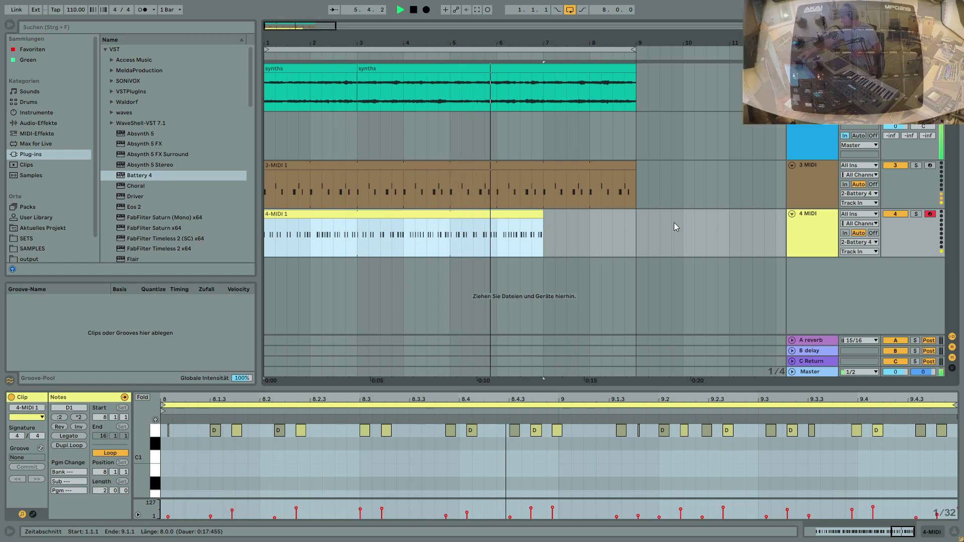
# Record a new hi-hat part on 4 MIDI through bars 7 and 8, and extend the 4-MIDI 1 clip back to bar 7.
pyautogui.press('F9')
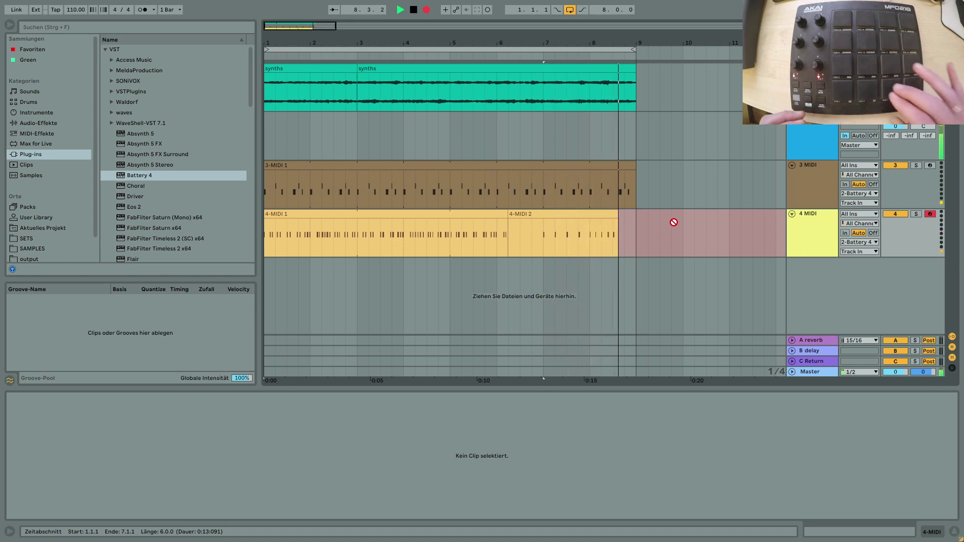
pyautogui.press('F9')
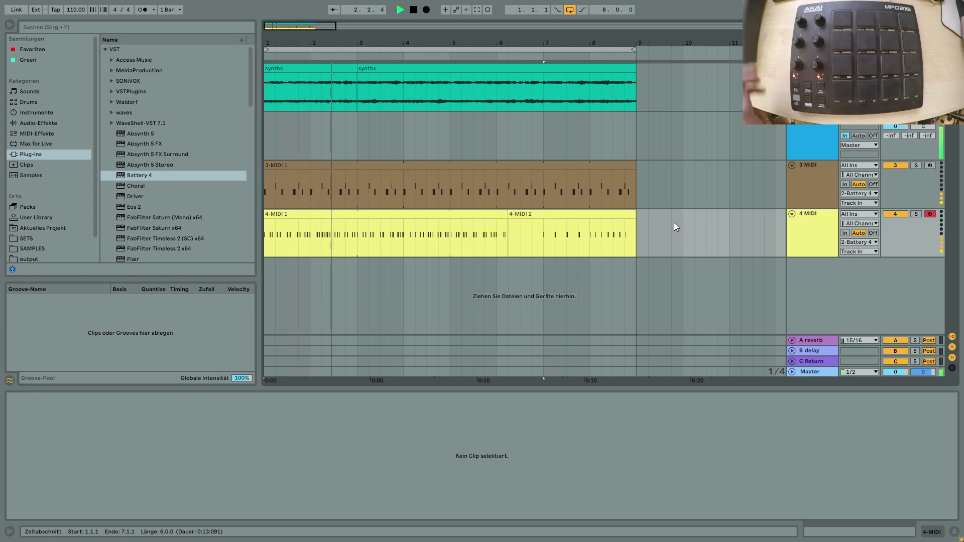
pyautogui.moveTo(511, 216); pyautogui.dragTo(543, 216)
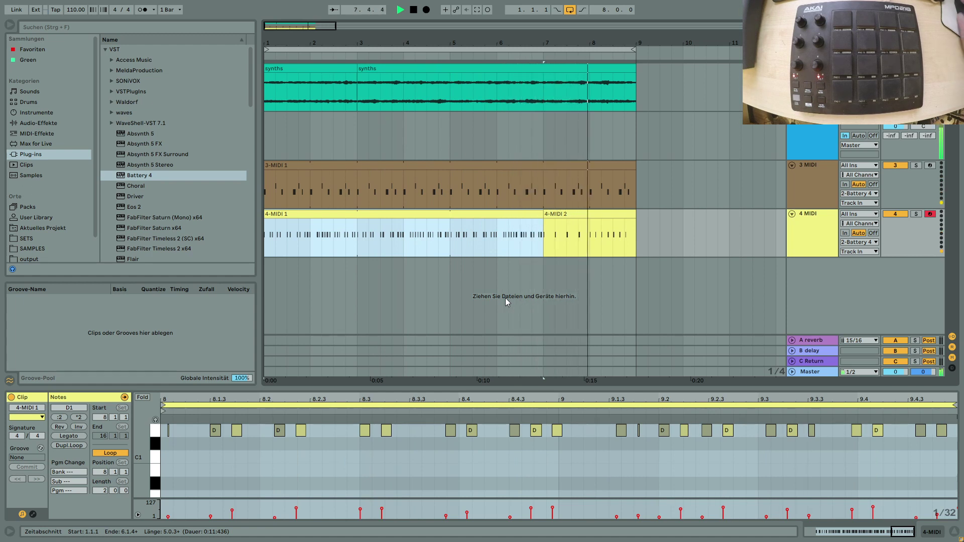
# Place the first D1 note of the 4-MIDI 2 clip exactly at the clip start, 2.1.1.
pyautogui.click(583, 216)
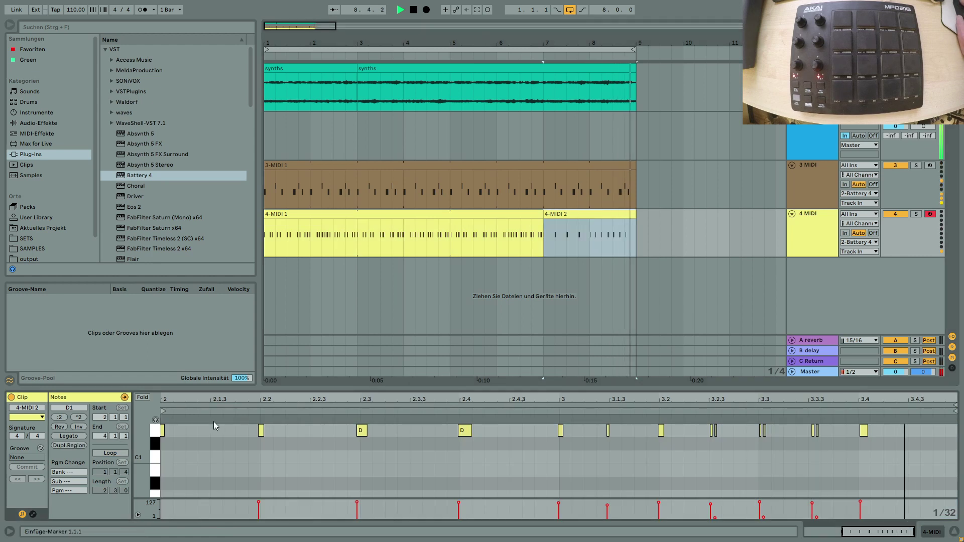
pyautogui.click(179, 442)
pyautogui.click(175, 435)
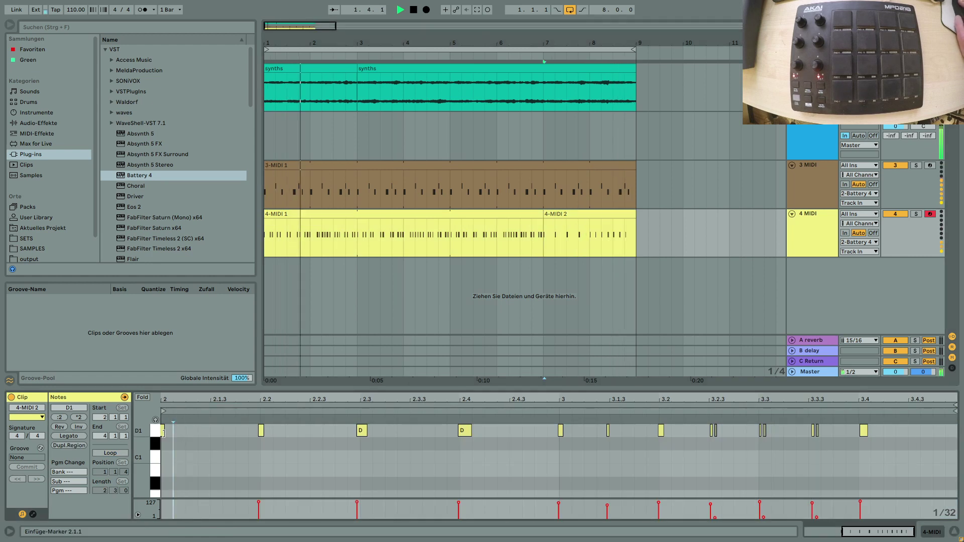
pyautogui.click(161, 430)
pyautogui.click(161, 433)
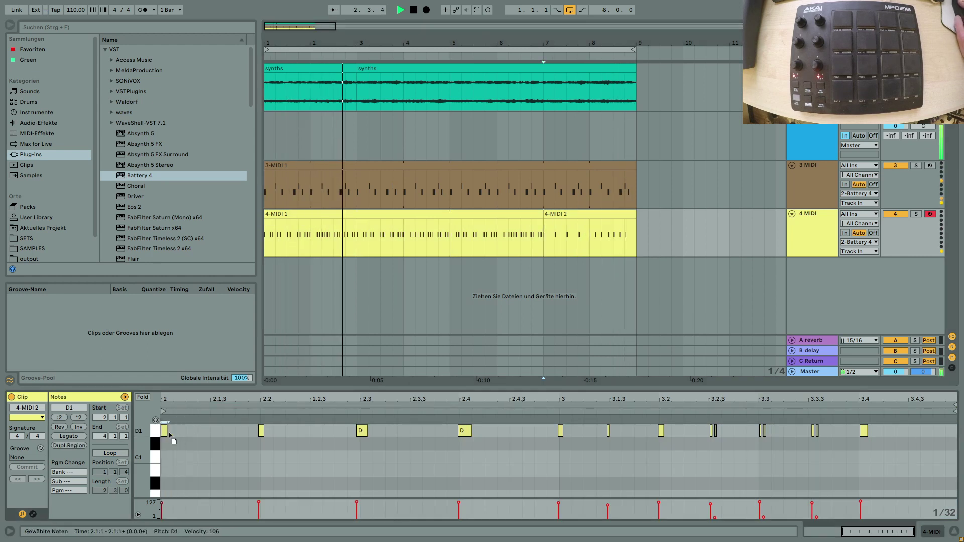
# Lower the velocity of all notes in the 4-MIDI 2 clip.
pyautogui.hotkey('ctrl', 'a')
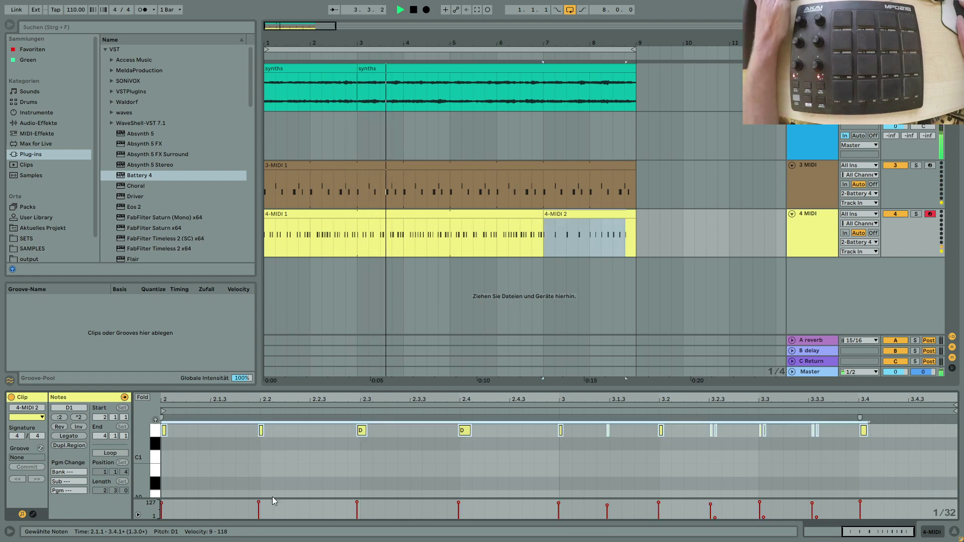
pyautogui.moveTo(260, 504); pyautogui.dragTo(260, 508)
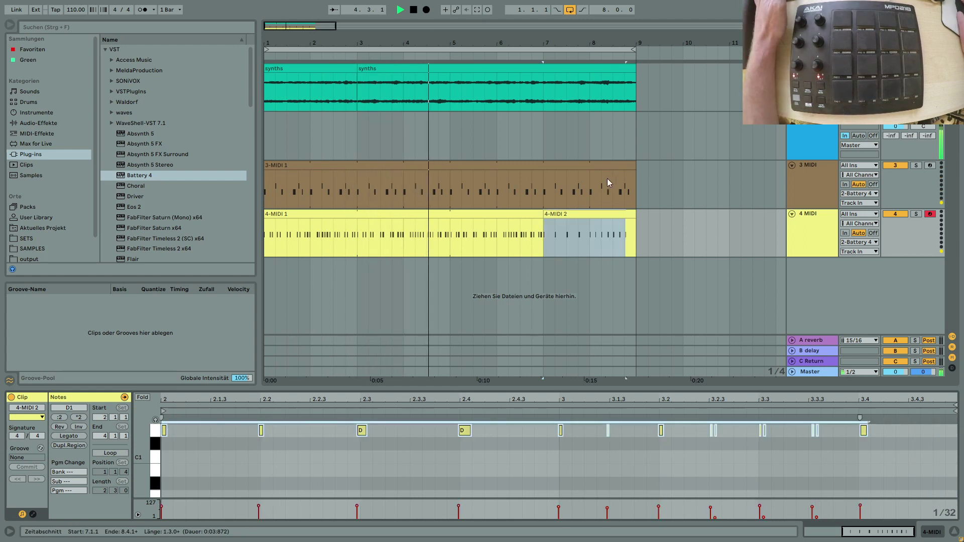
pyautogui.click(527, 215)
pyautogui.hotkey('ctrl', 'a')
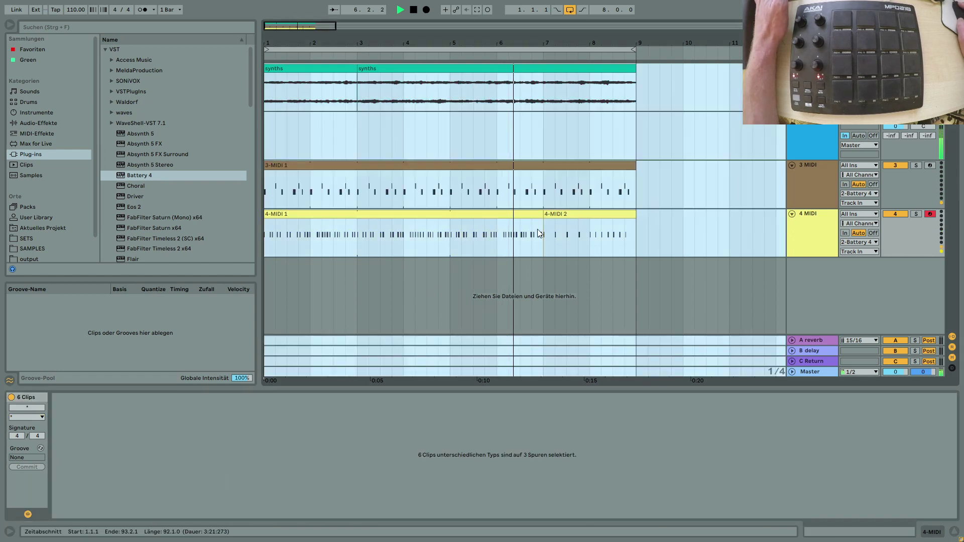
pyautogui.click(574, 227)
pyautogui.click(299, 460)
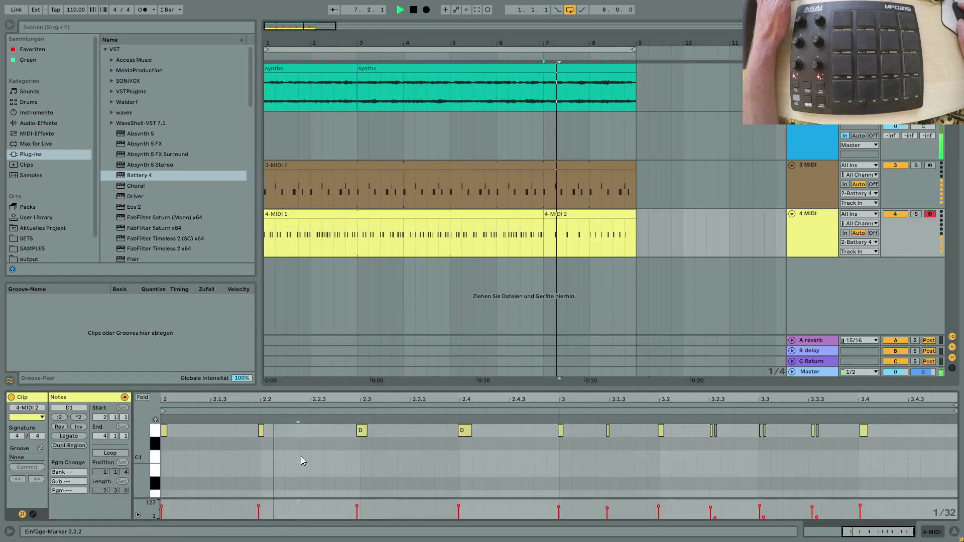
pyautogui.click(260, 506)
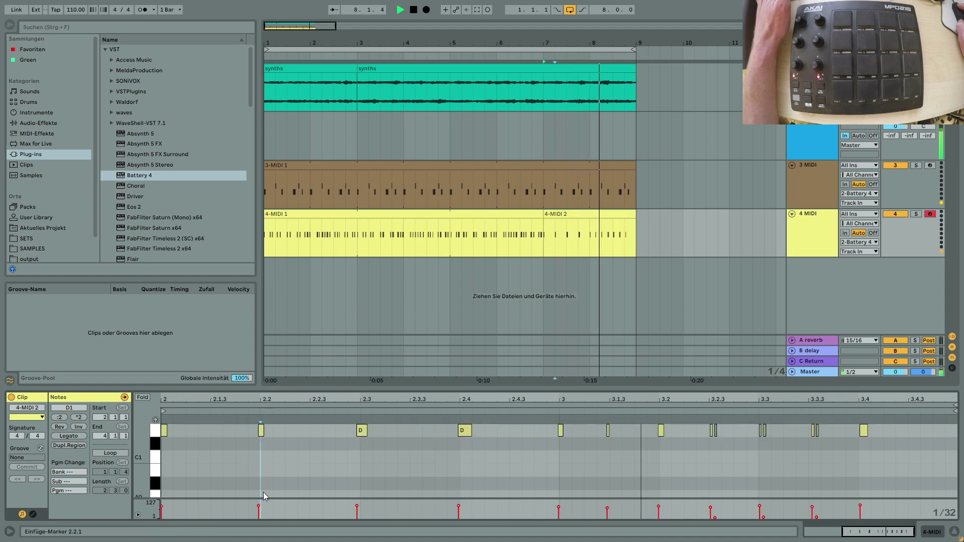
pyautogui.hotkey('ctrl', 'a')
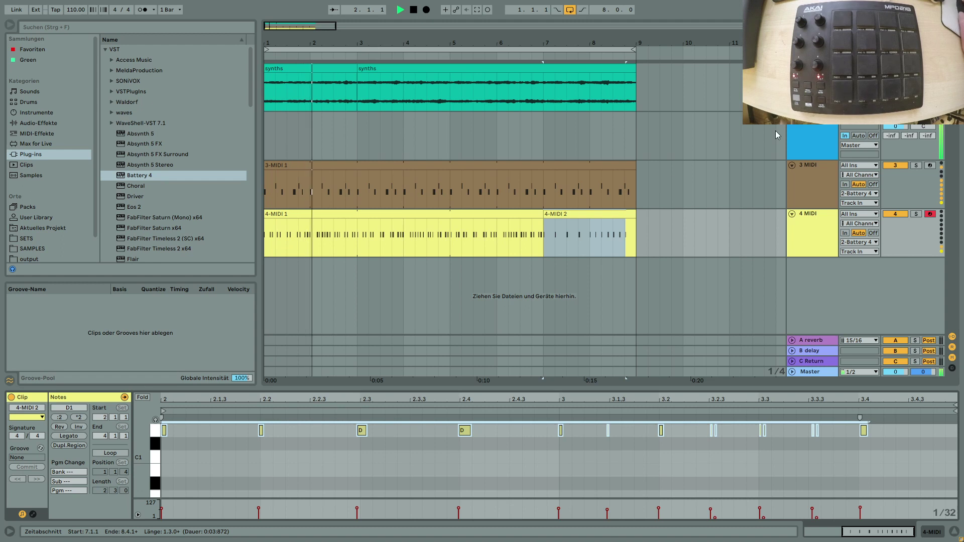
# Raise the level of the ClosedHH 606X 2 cell in Battery 4 and move the instrument window clear of the tracks.
pyautogui.click(825, 134)
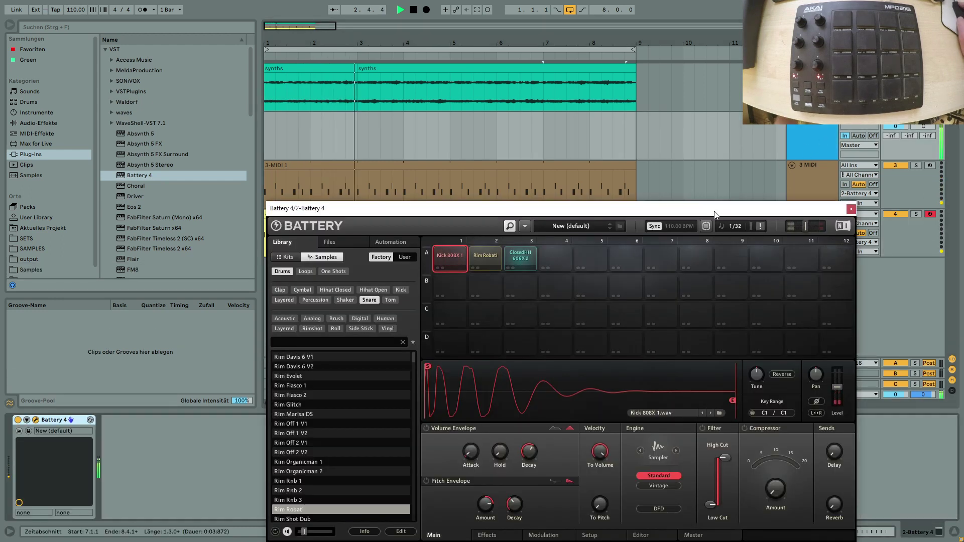
pyautogui.moveTo(715, 215); pyautogui.dragTo(640, 94)
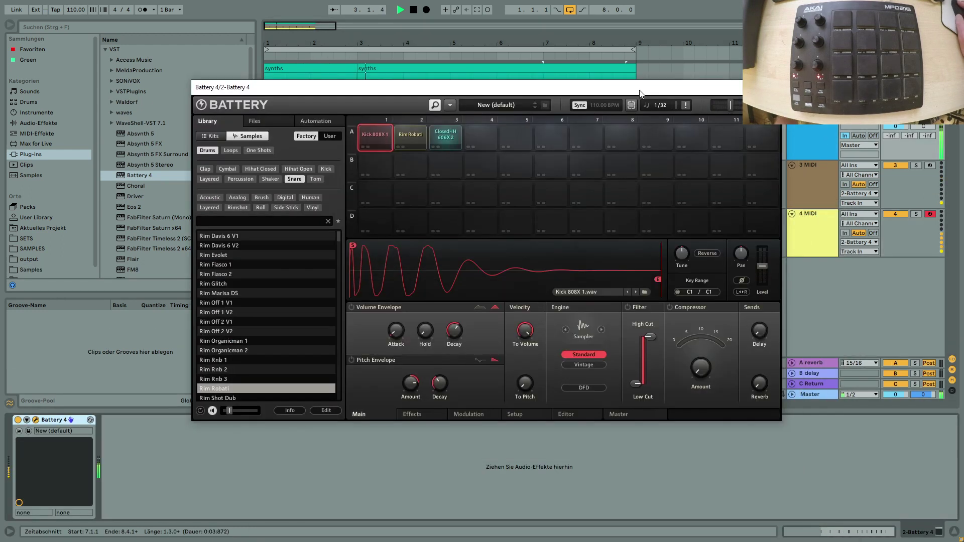
pyautogui.click(452, 140)
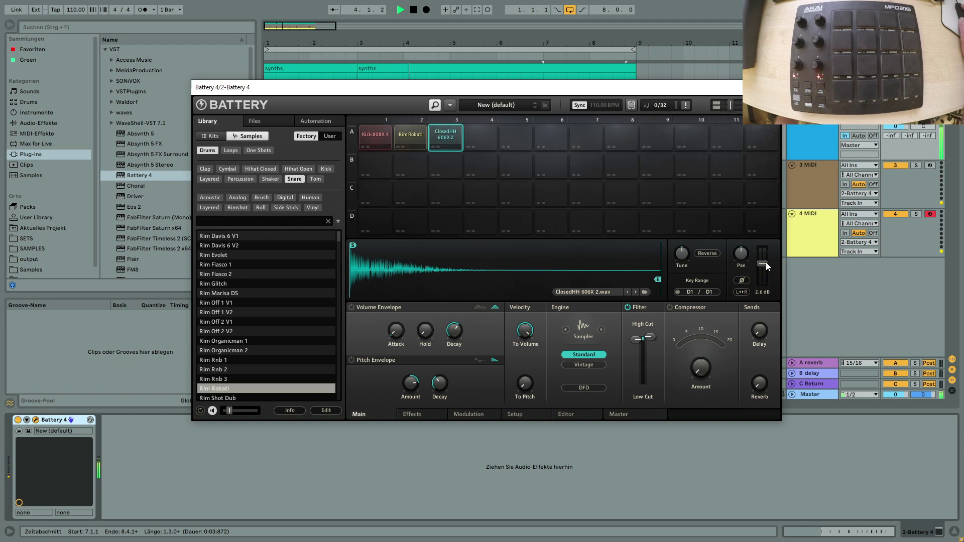
pyautogui.moveTo(766, 262); pyautogui.dragTo(762, 260)
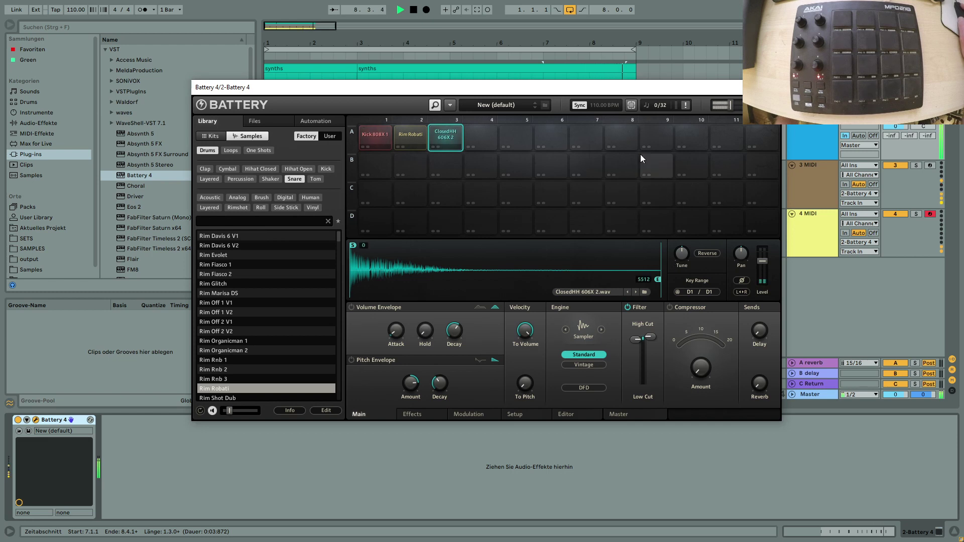
pyautogui.moveTo(654, 94); pyautogui.dragTo(693, 331)
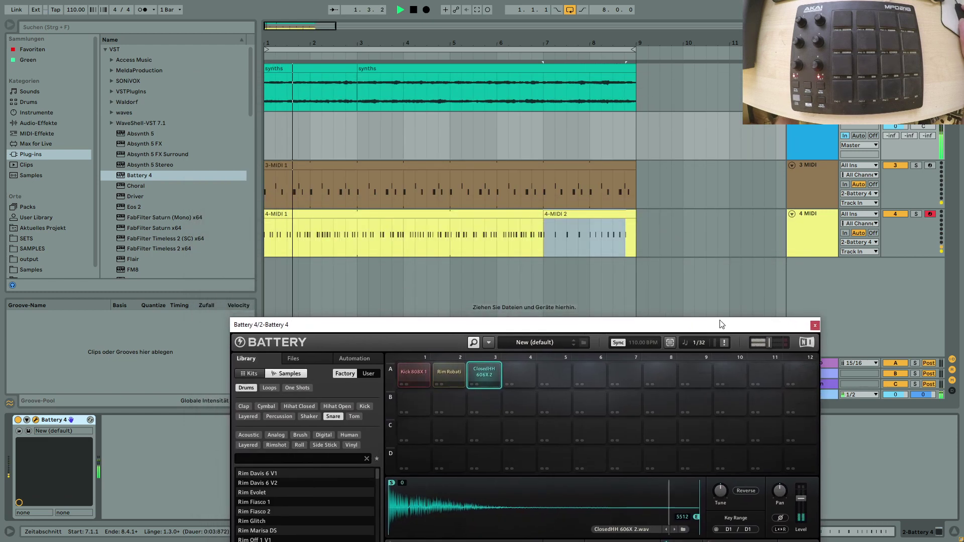
# Add a MIDI track below 4 MIDI, arm it for recording, and route its output to 2-Battery 4.
pyautogui.rightClick(815, 229)
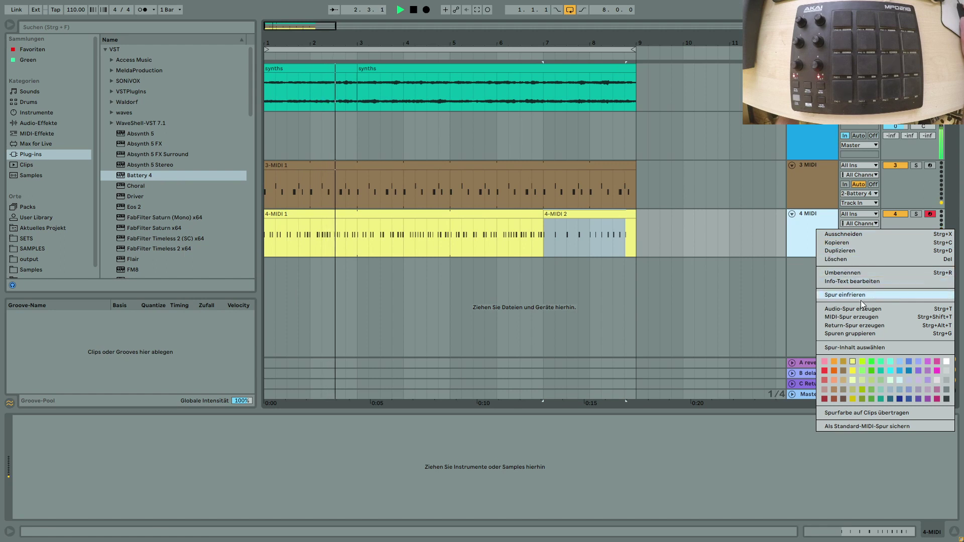
pyautogui.click(860, 316)
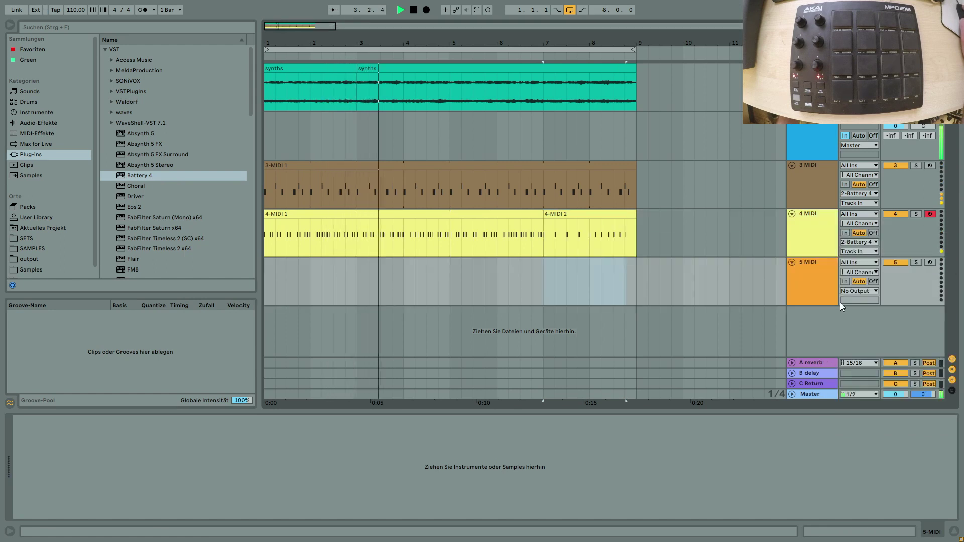
pyautogui.click(925, 263)
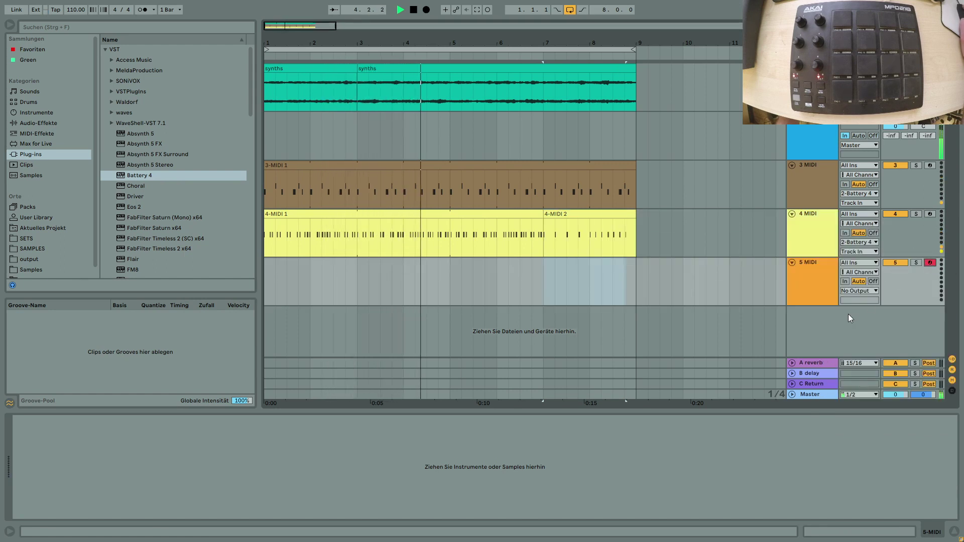
pyautogui.click(856, 291)
pyautogui.click(868, 342)
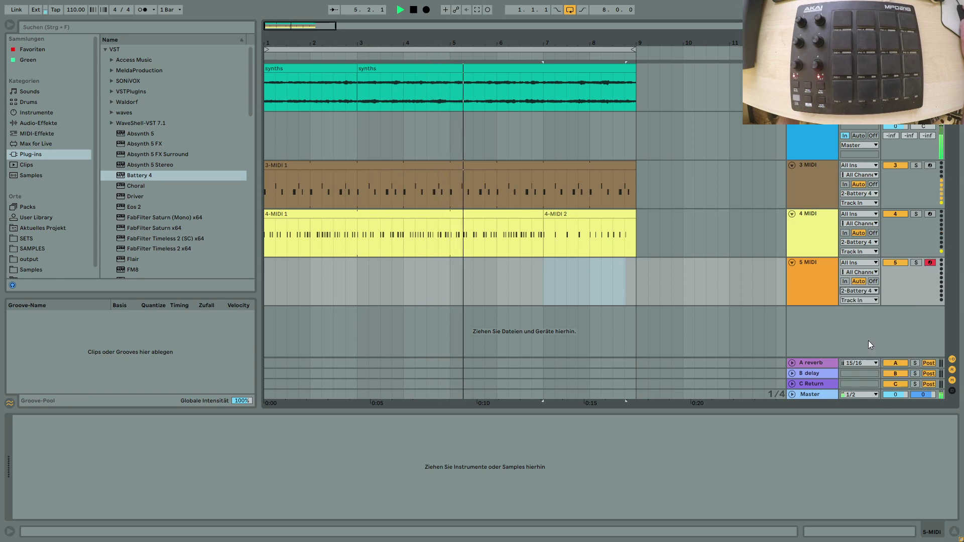
# Lower the tuning of the ClosedHH 606X 2 cell to -10.00 st and start MIDI CC learn for its Tune control.
pyautogui.click(813, 137)
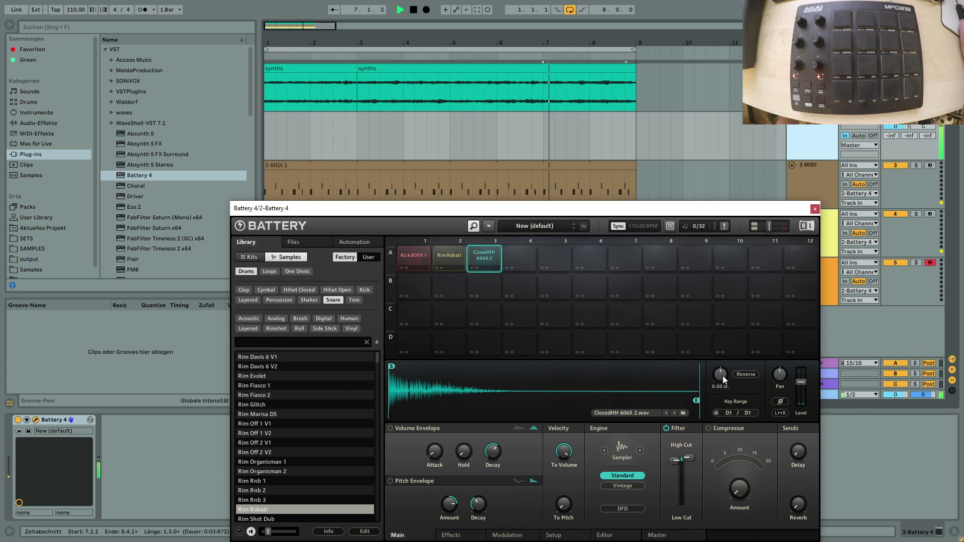
pyautogui.moveTo(721, 375); pyautogui.dragTo(720, 369)
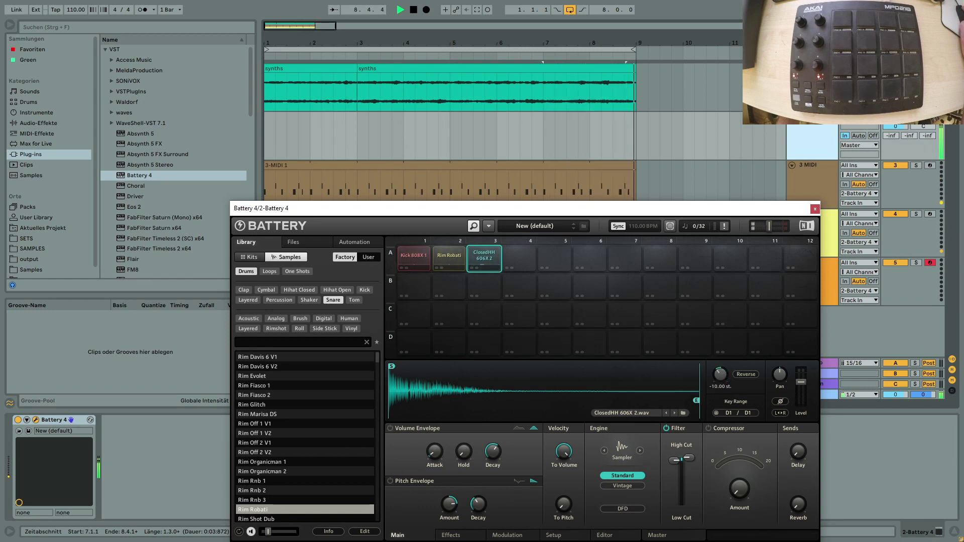
pyautogui.rightClick(721, 375)
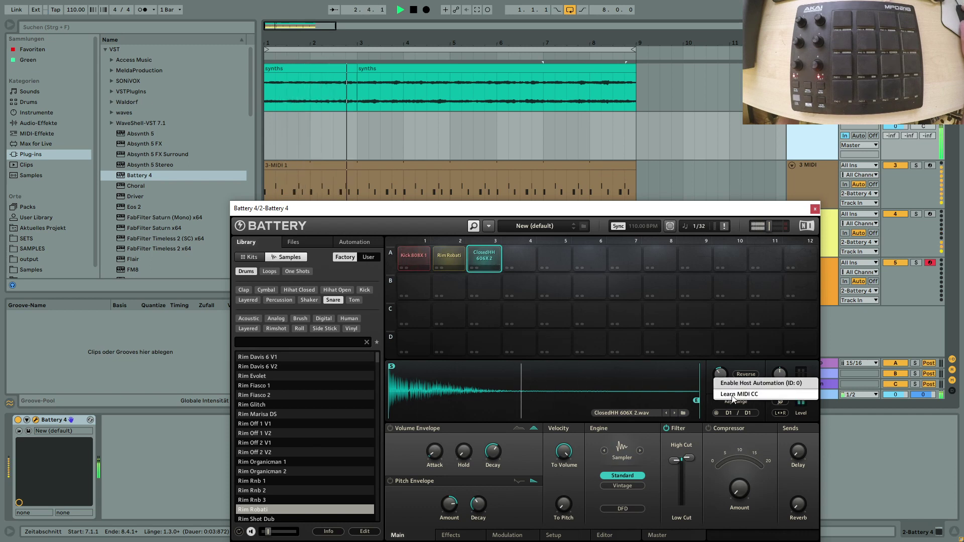
pyautogui.click(732, 395)
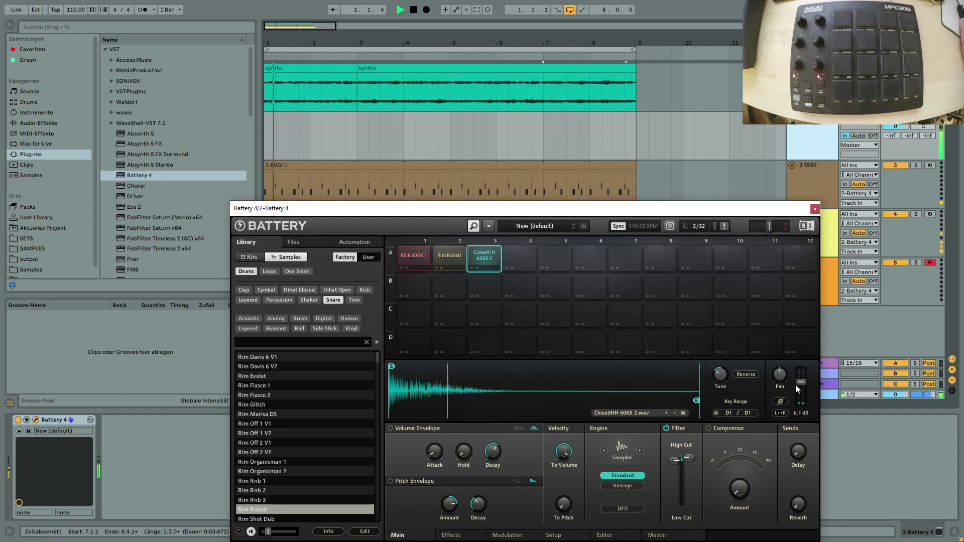
# Raise the ClosedHH 606X 2 cell's level to 10.0 dB, and record the hardware knob's tuning movements on 5 MIDI across bars 1 to 8.
pyautogui.moveTo(801, 381); pyautogui.dragTo(801, 378)
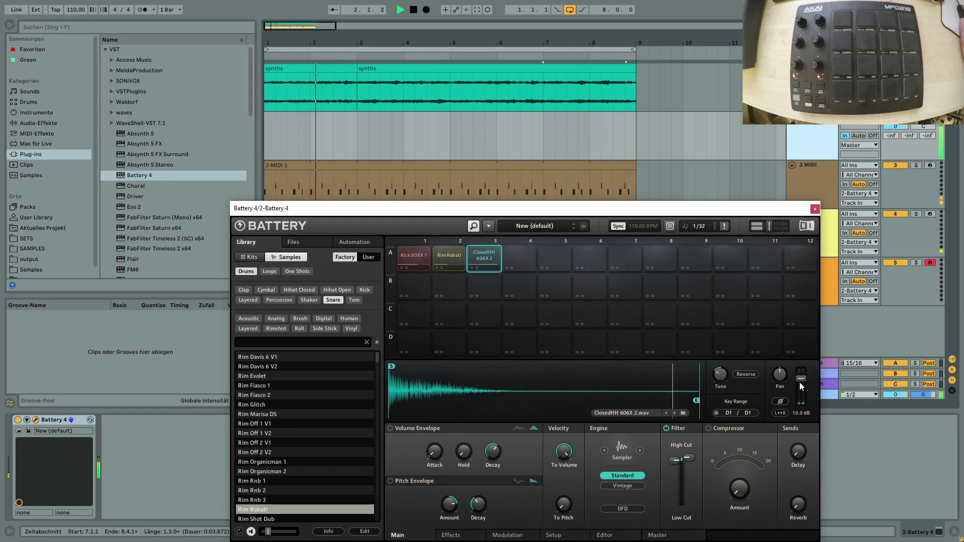
pyautogui.moveTo(789, 213); pyautogui.dragTo(728, 316)
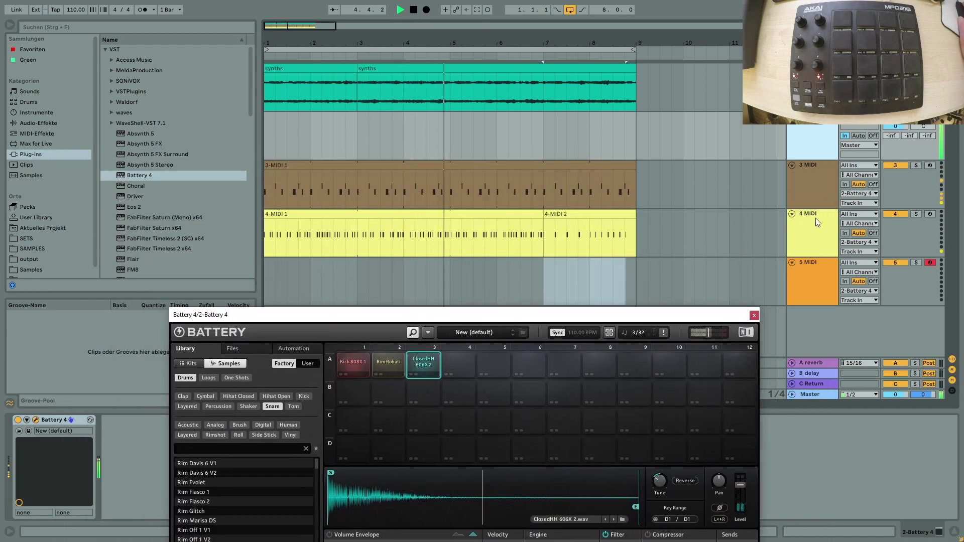
pyautogui.click(427, 10)
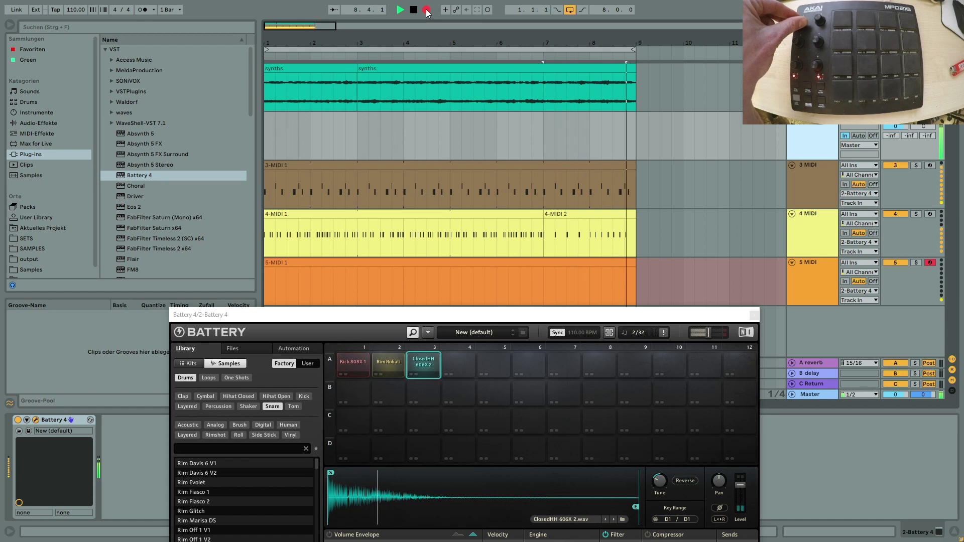
pyautogui.click(426, 10)
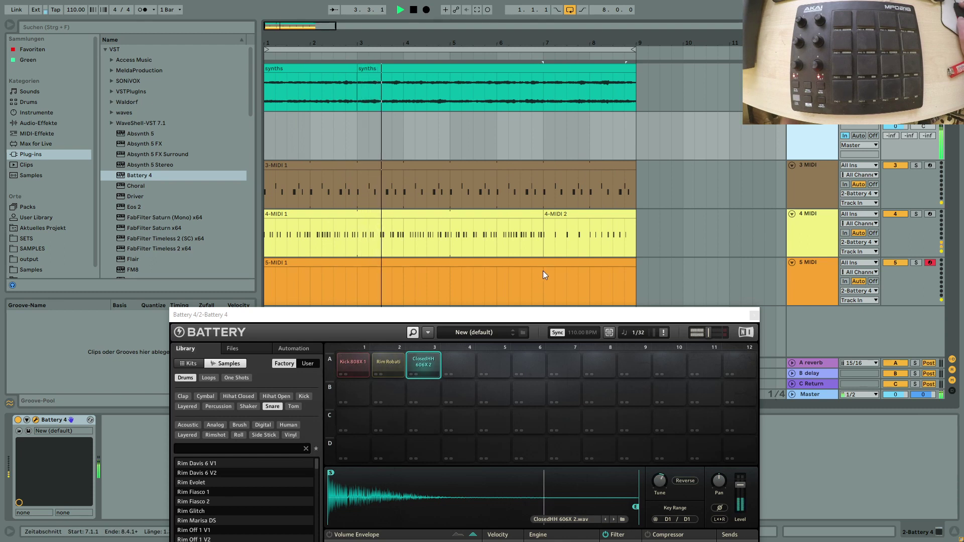
# Display the recorded 3 - (Controller) envelope of the 5-MIDI 1 clip.
pyautogui.click(566, 169)
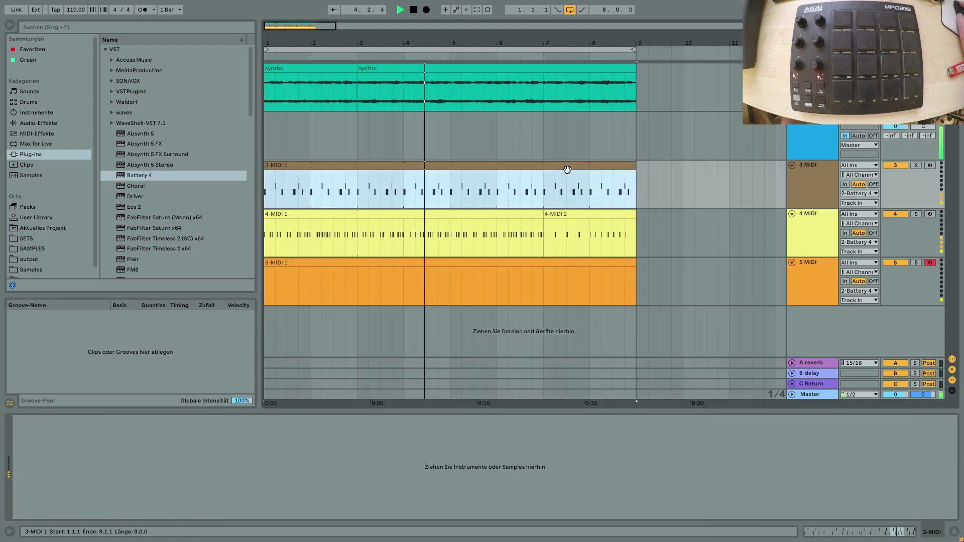
pyautogui.click(517, 215)
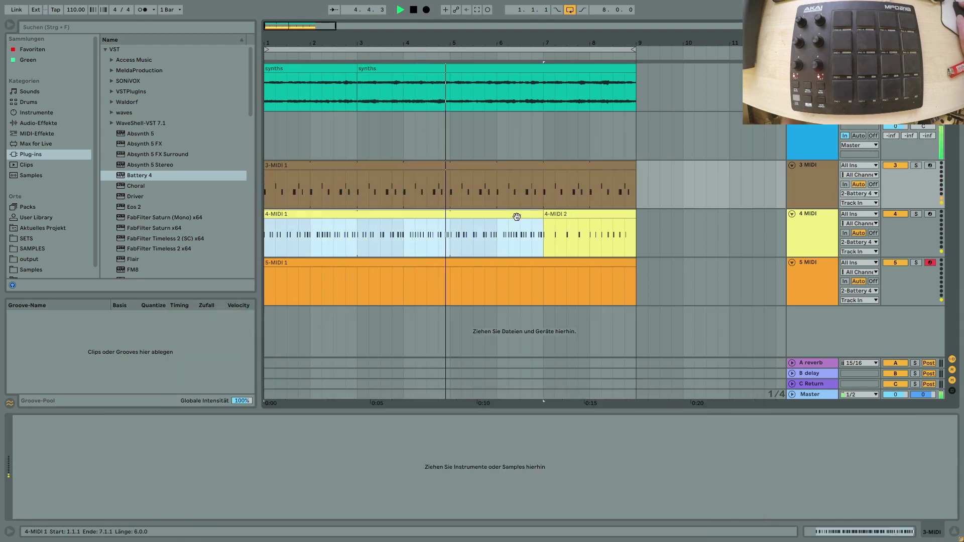
pyautogui.doubleClick(541, 274)
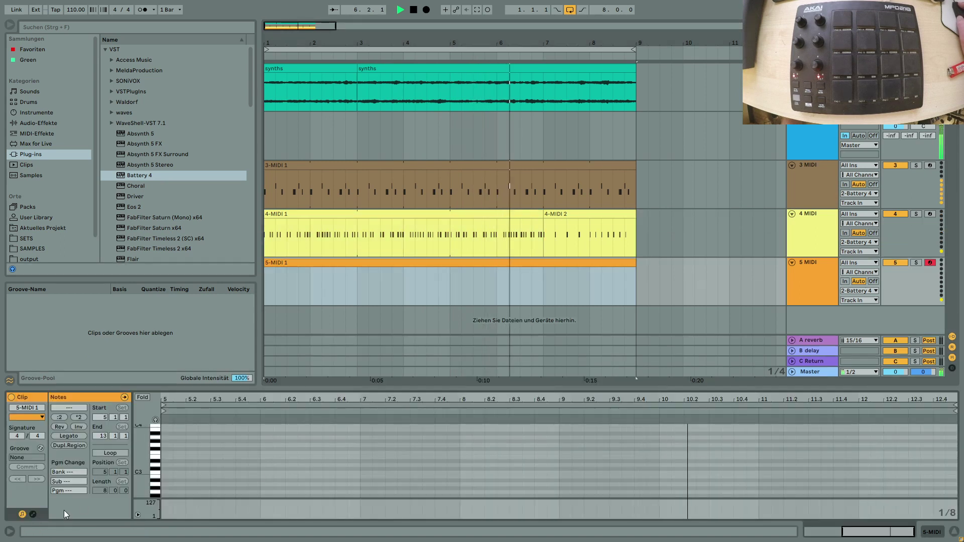
pyautogui.click(32, 515)
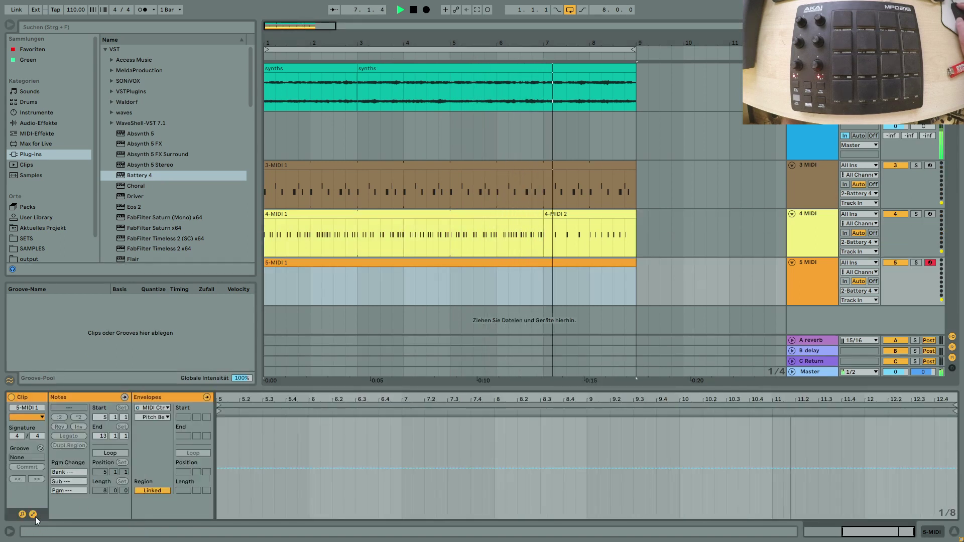
pyautogui.click(153, 418)
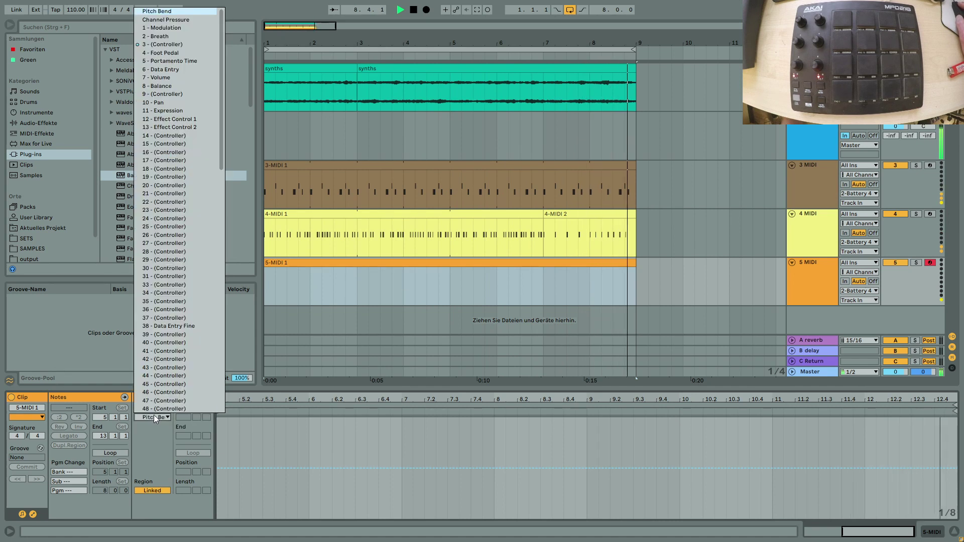
pyautogui.click(170, 43)
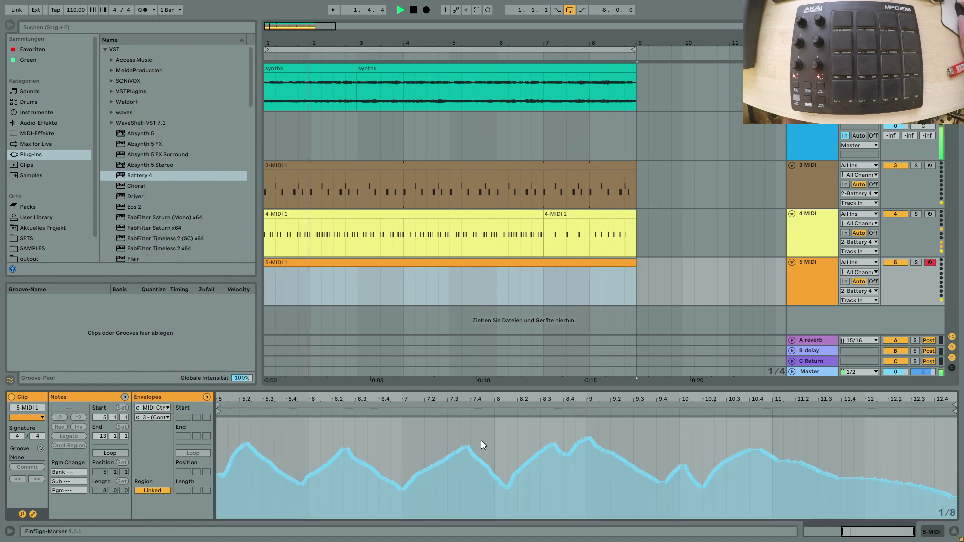
pyautogui.moveTo(455, 462)
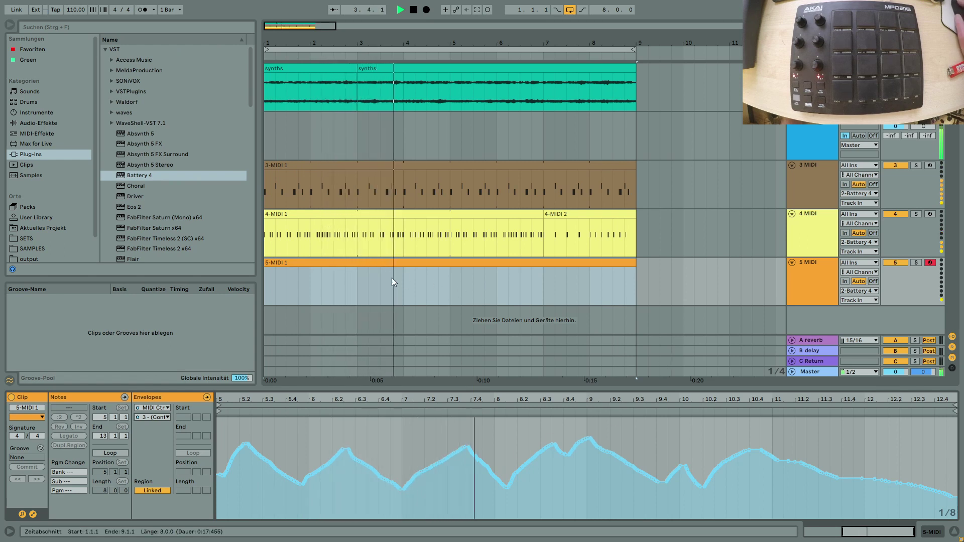
# Mute and reactivate the 5 MIDI track during playback to compare the hi-hat with and without the controller automation.
pyautogui.click(895, 263)
pyautogui.click(896, 263)
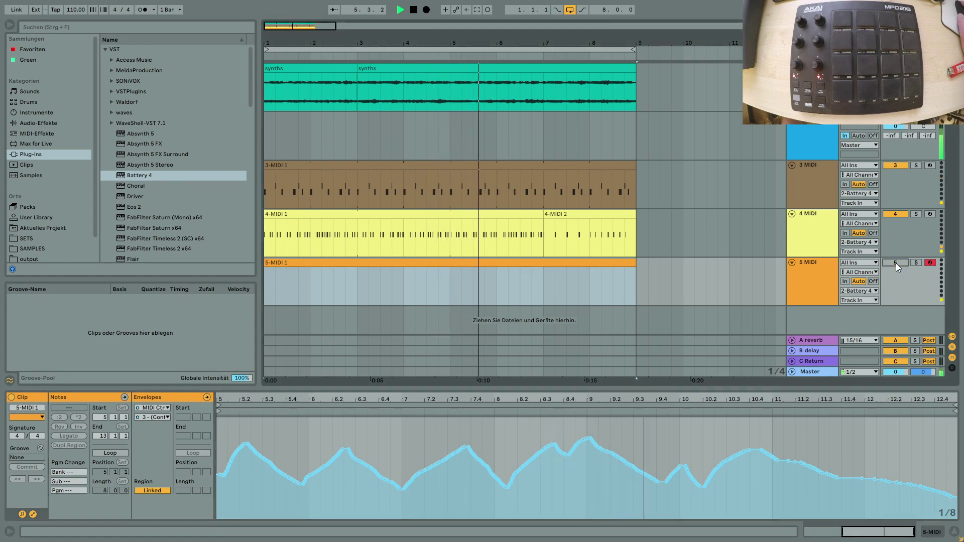
pyautogui.click(896, 263)
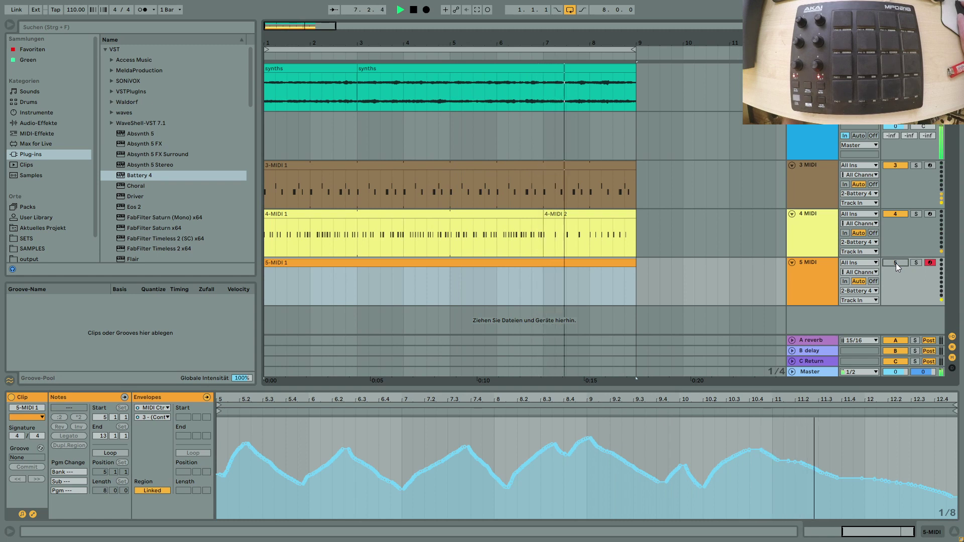
pyautogui.click(896, 263)
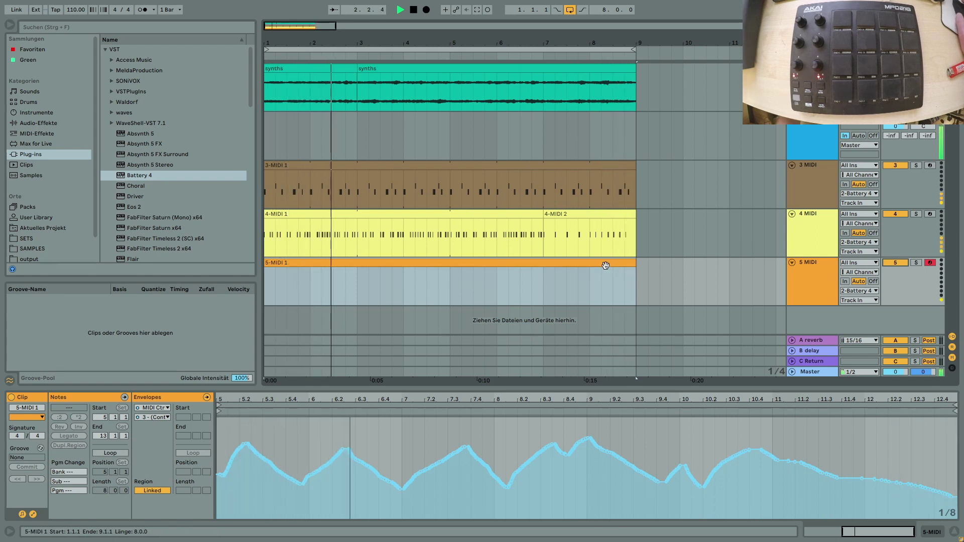
# Insert an audio track below the Battery 4 track and set its input to the B4 St 3/4 output of 2-Battery 4.
pyautogui.click(813, 131)
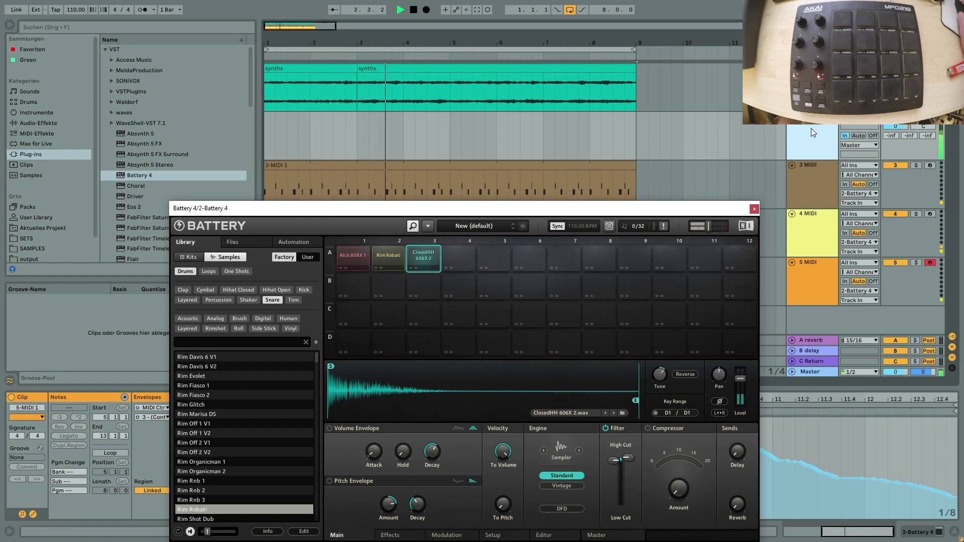
pyautogui.rightClick(811, 128)
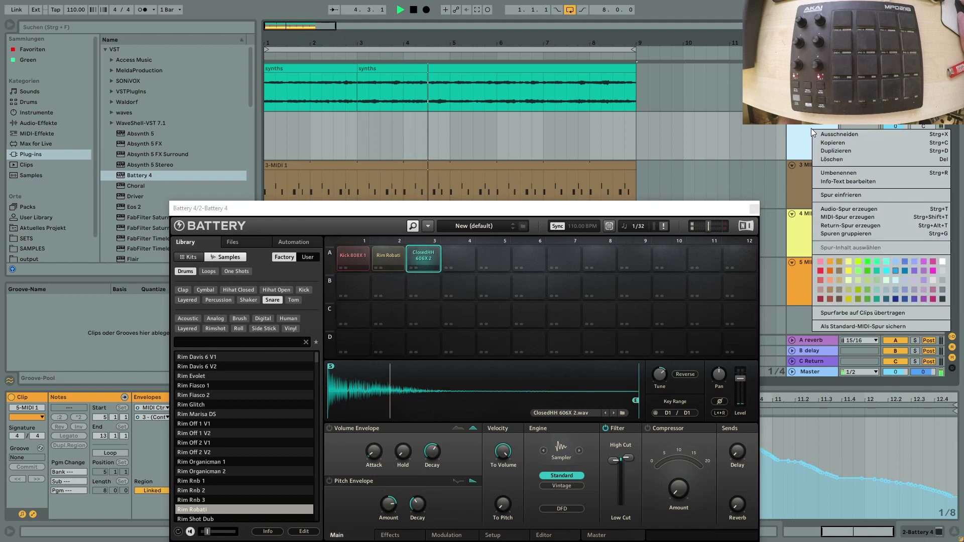
pyautogui.click(858, 208)
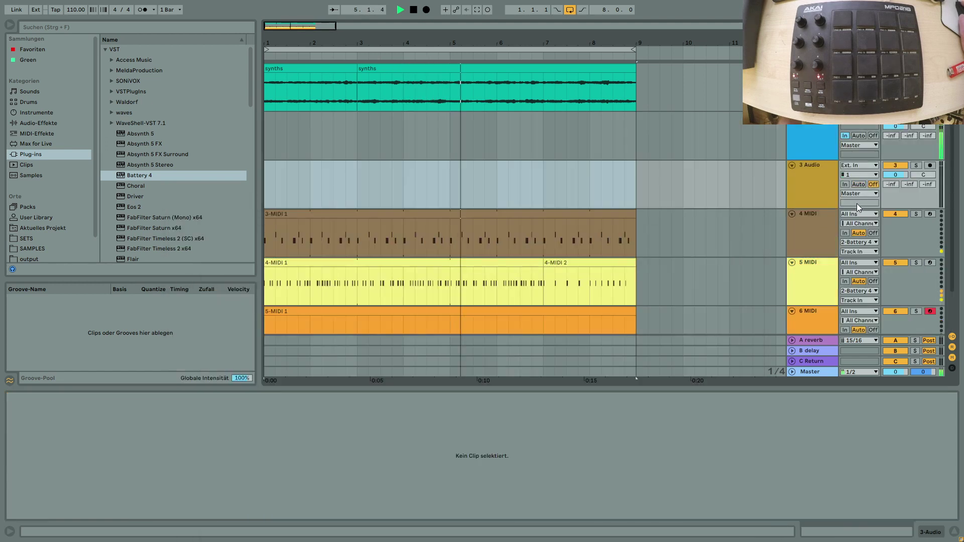
pyautogui.click(852, 166)
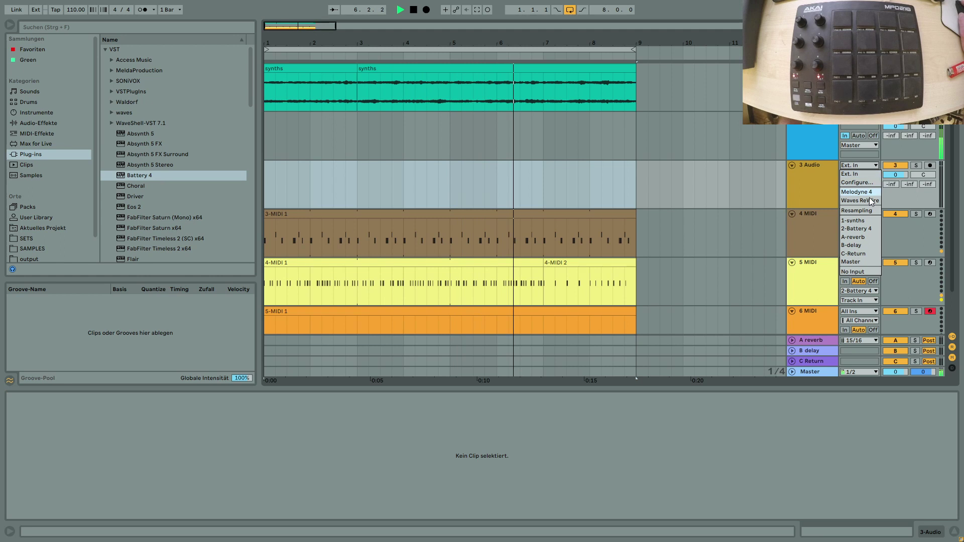
pyautogui.click(859, 229)
pyautogui.click(857, 175)
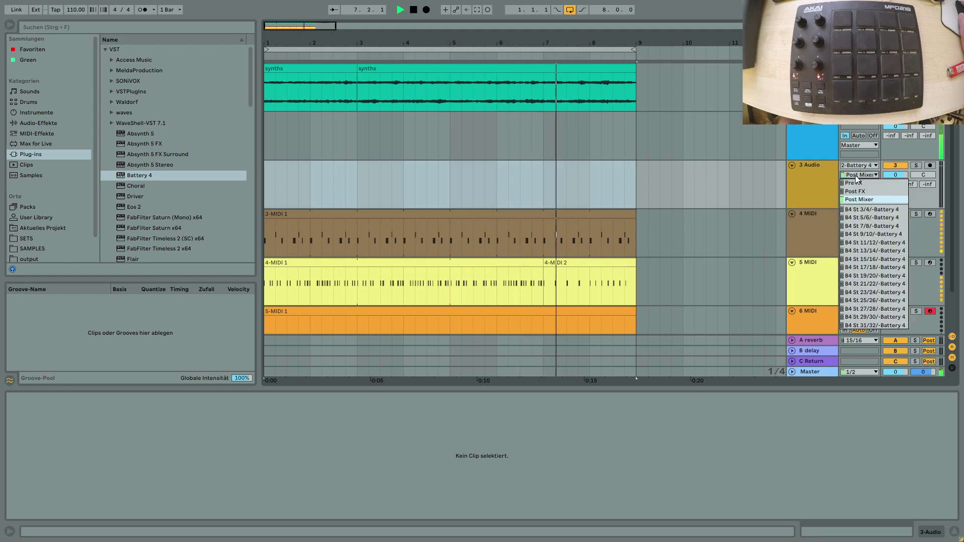
pyautogui.click(867, 209)
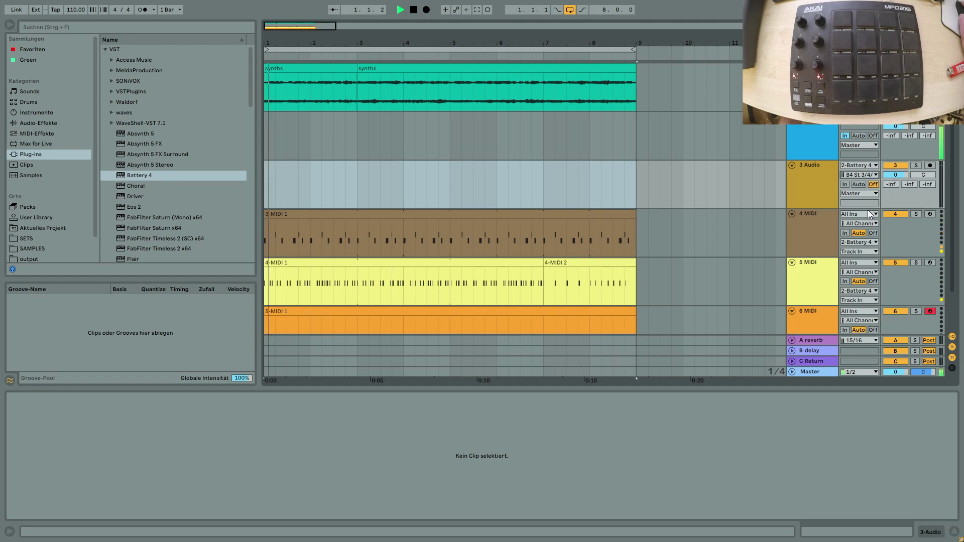
# Route the kick cell A1 in Battery 4 to Direct Out St 3/4 and move the instrument window clear of the audio track.
pyautogui.click(813, 134)
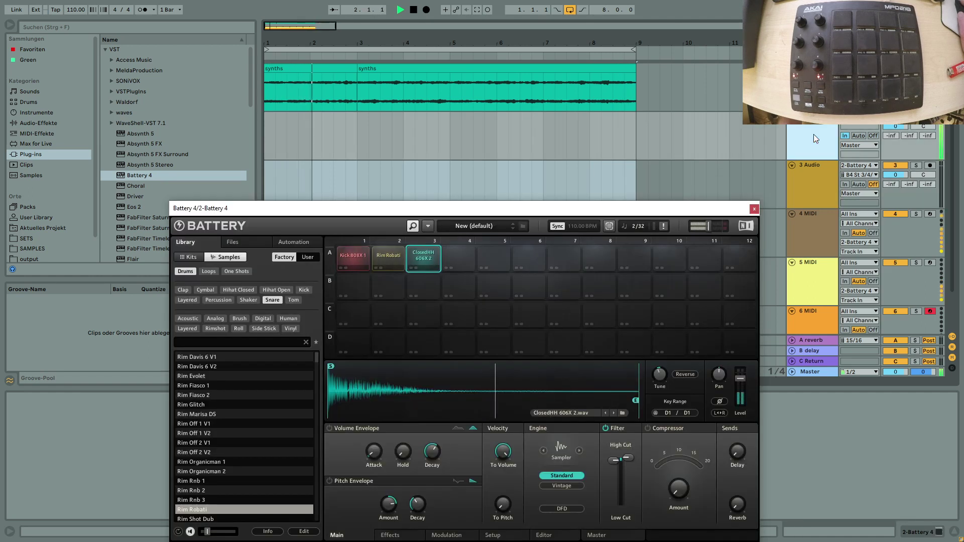
pyautogui.moveTo(505, 212); pyautogui.dragTo(461, 144)
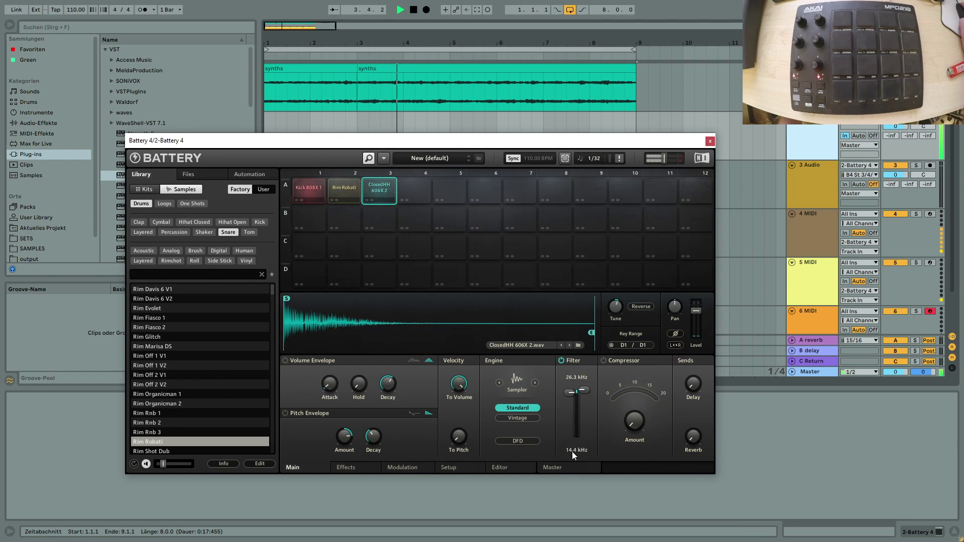
pyautogui.click(562, 467)
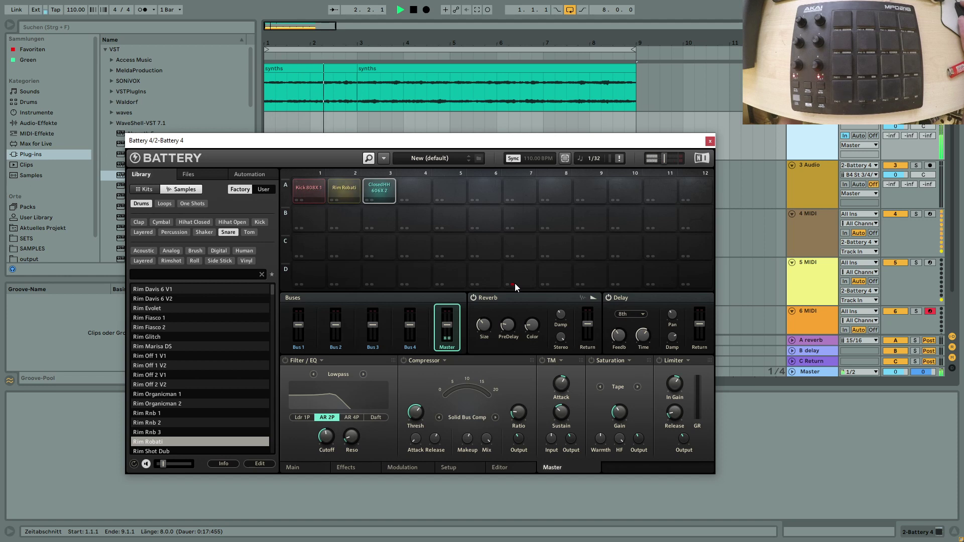
pyautogui.rightClick(303, 188)
pyautogui.moveTo(346, 305)
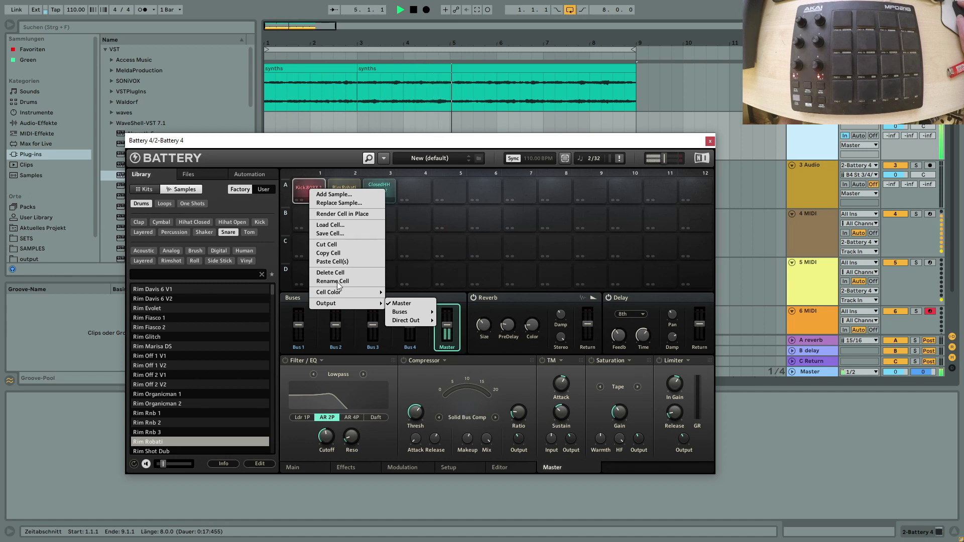
pyautogui.moveTo(408, 324)
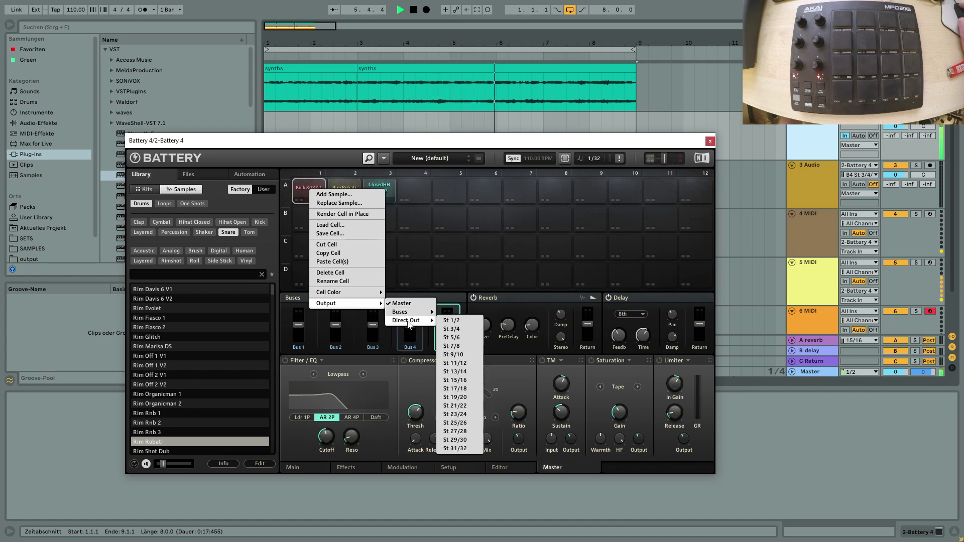
pyautogui.click(459, 330)
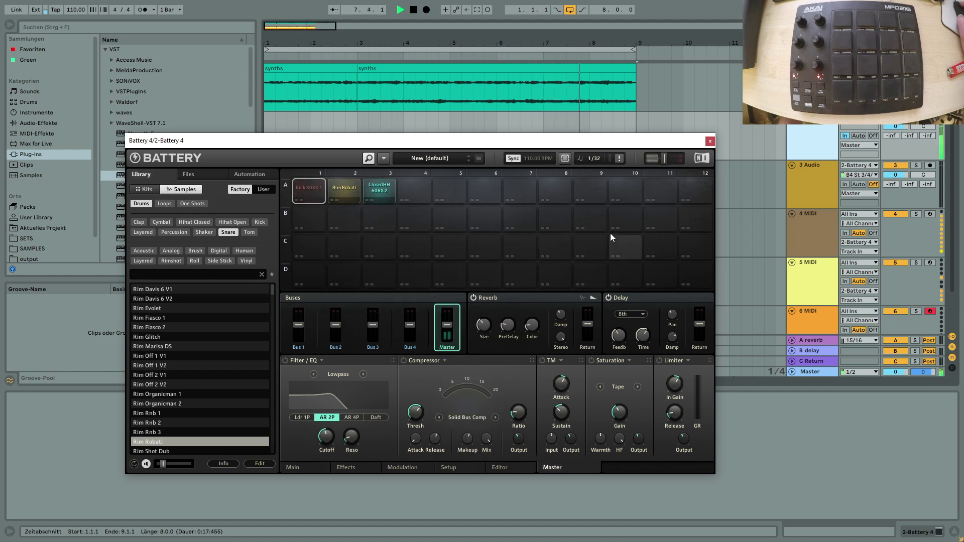
pyautogui.moveTo(637, 140); pyautogui.dragTo(678, 244)
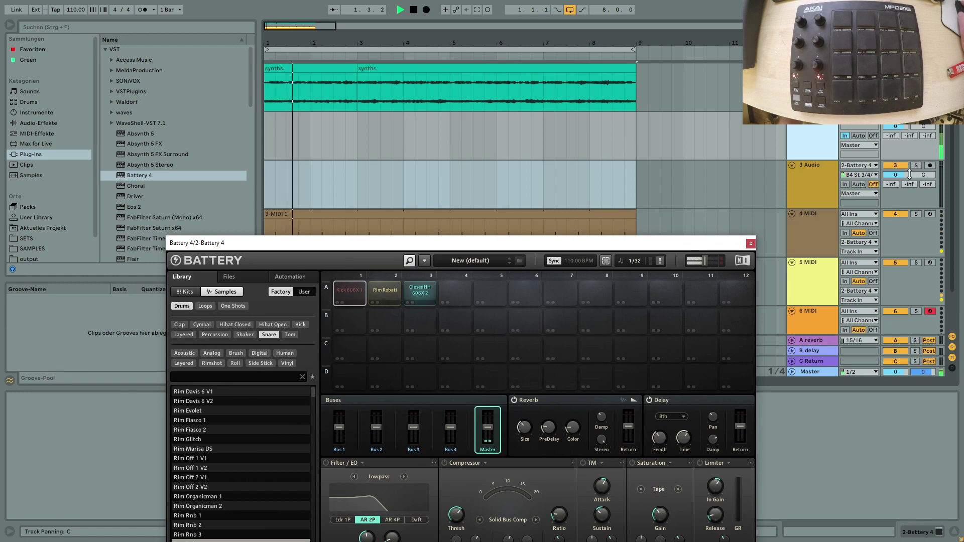
# Set the 3 Audio track's monitoring to In and move the Battery 4 window out of the way of the arrangement.
pyautogui.click(849, 185)
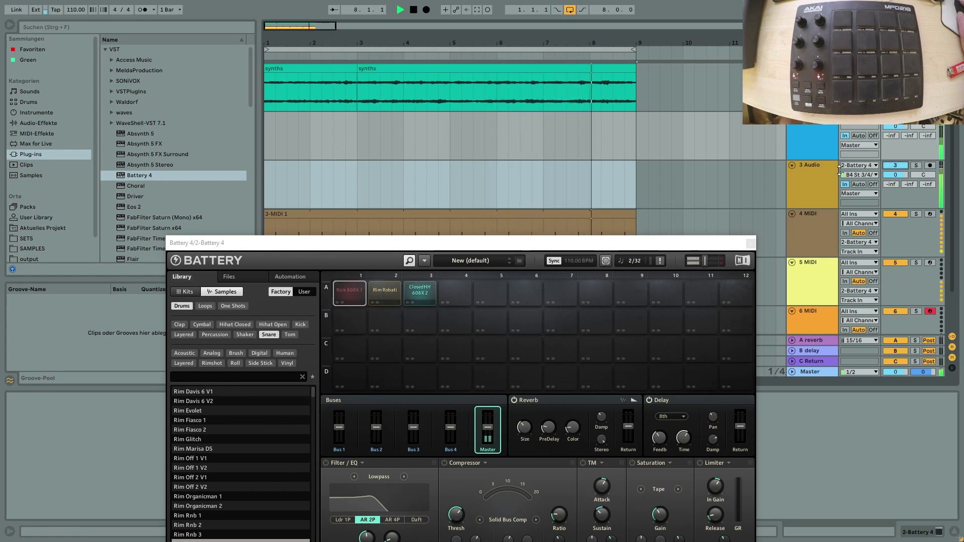
pyautogui.moveTo(713, 250); pyautogui.dragTo(776, 483)
# Add a Compressor to the synths track, expand its sidechain section and enable Sidechain.
pyautogui.click(707, 97)
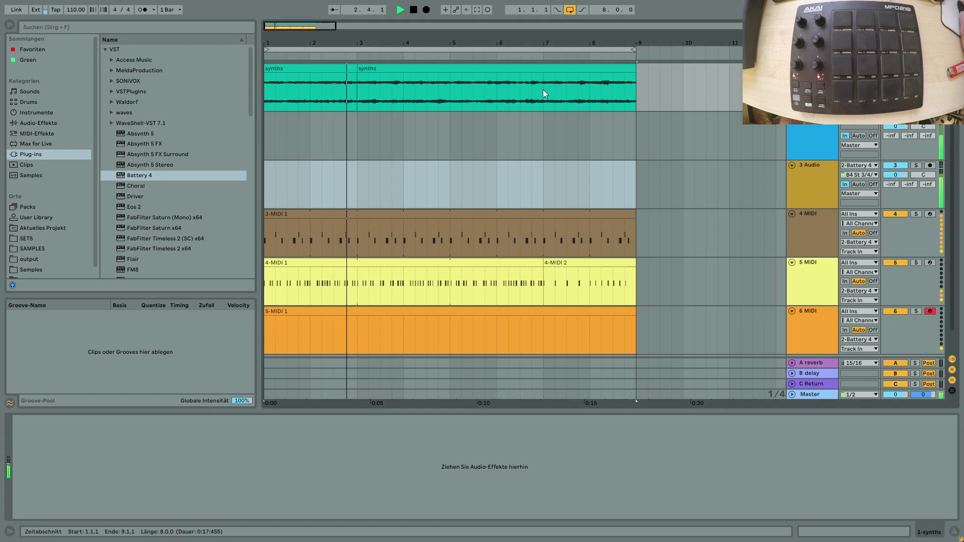
pyautogui.click(49, 124)
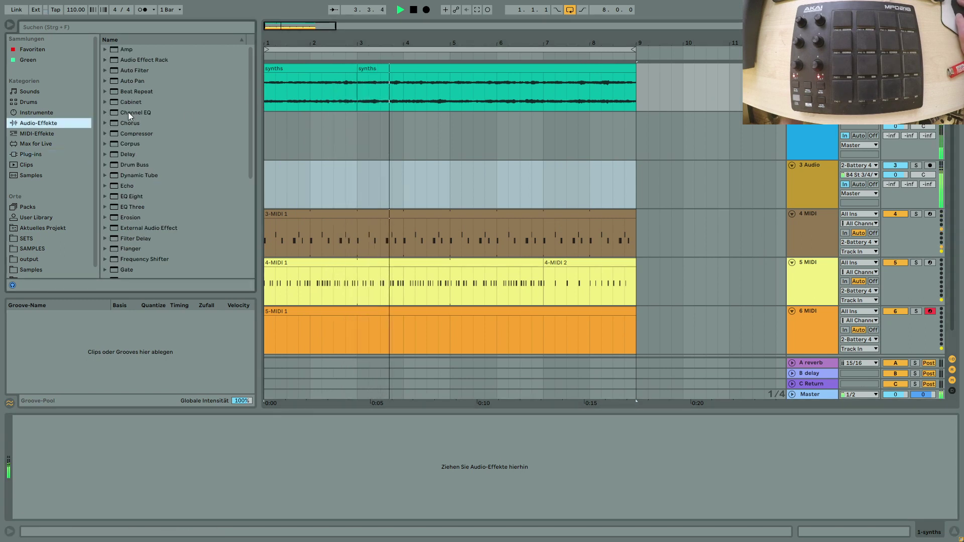
pyautogui.moveTo(141, 133); pyautogui.dragTo(252, 517)
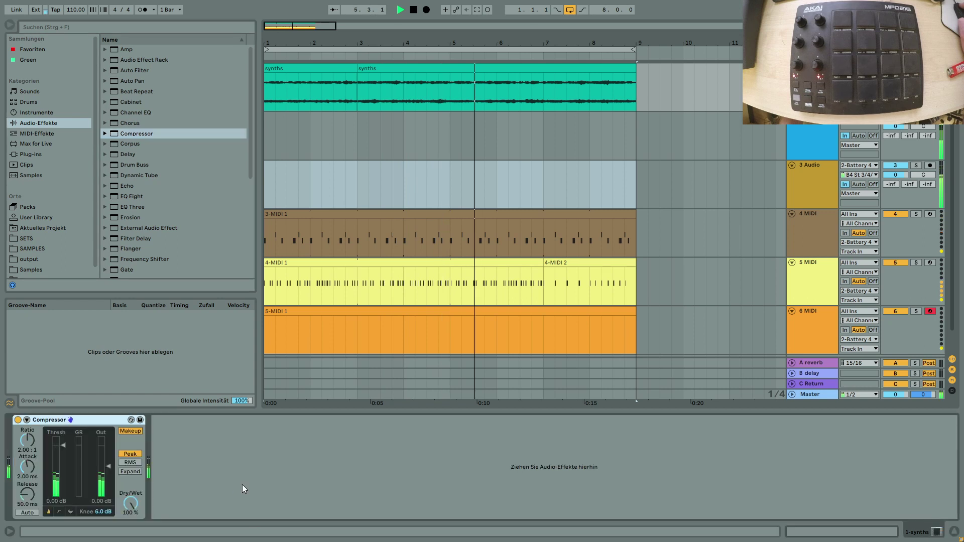
pyautogui.click(26, 420)
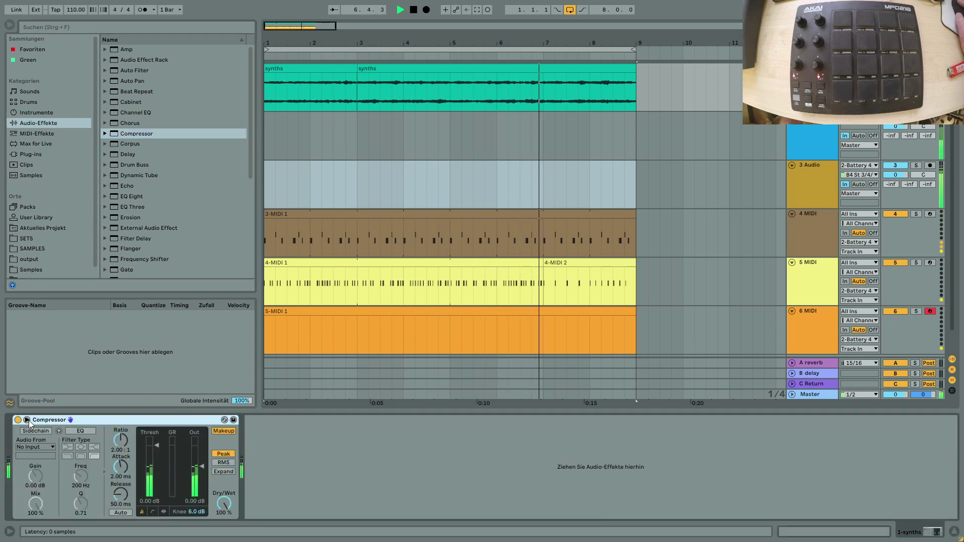
pyautogui.click(42, 447)
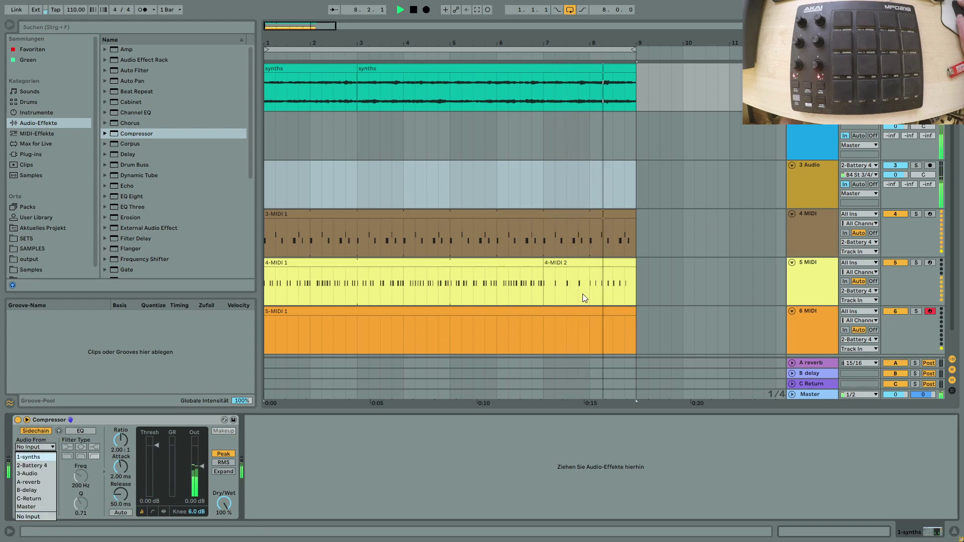
# Rename the 3 Audio track as "battery bd".
pyautogui.click(823, 199)
pyautogui.rightClick(810, 164)
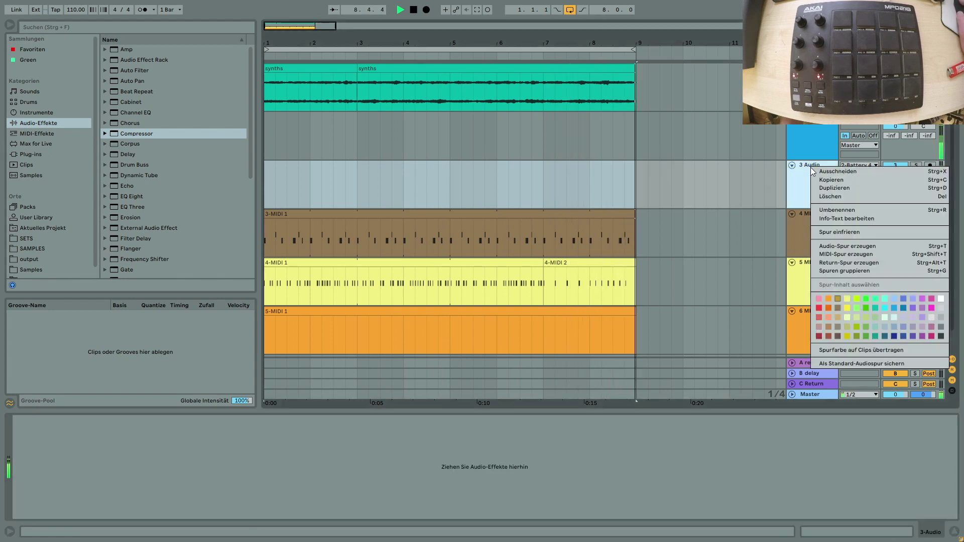
pyautogui.click(845, 206)
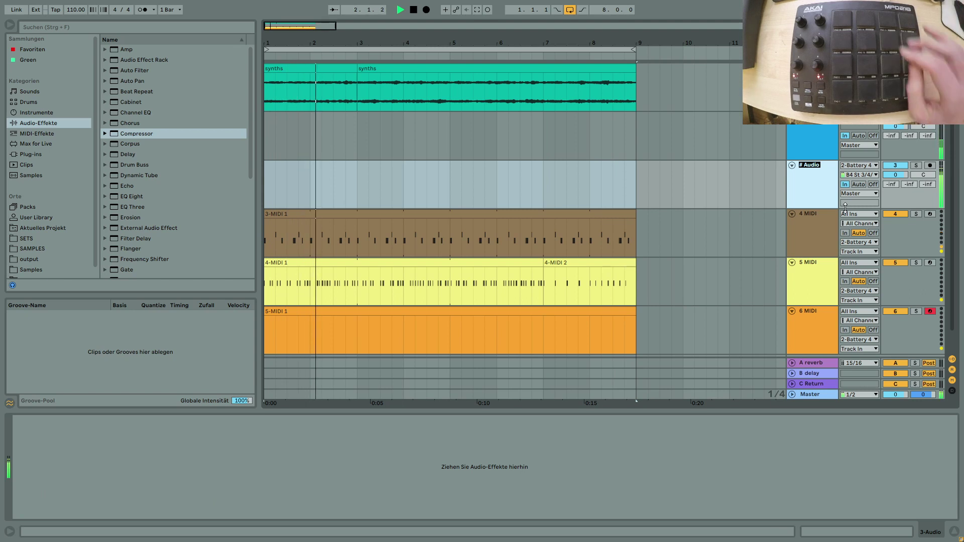
pyautogui.write('battery')
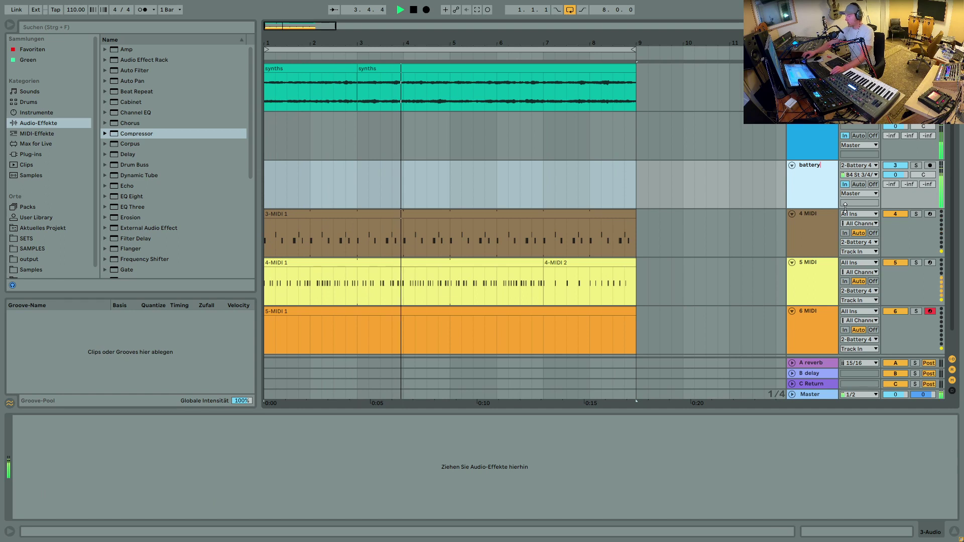
pyautogui.press('Return')
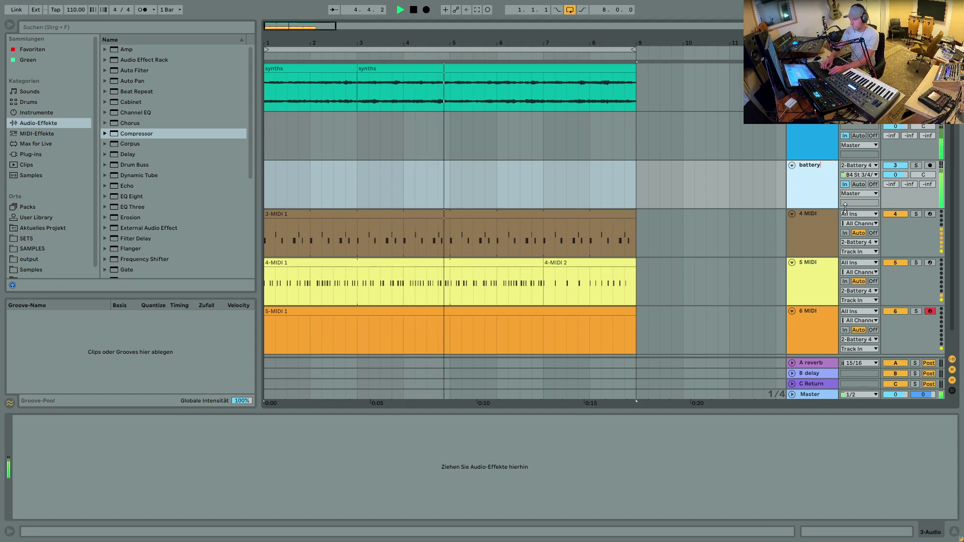
pyautogui.write('bd')
pyautogui.press('Return')
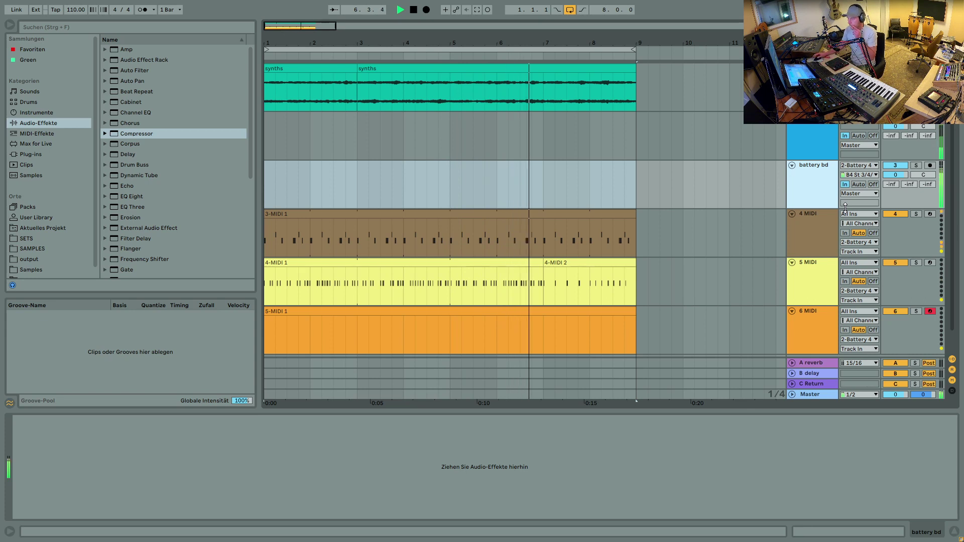
# Set the sidechain source of the synths track's Compressor to battery bd.
pyautogui.click(738, 123)
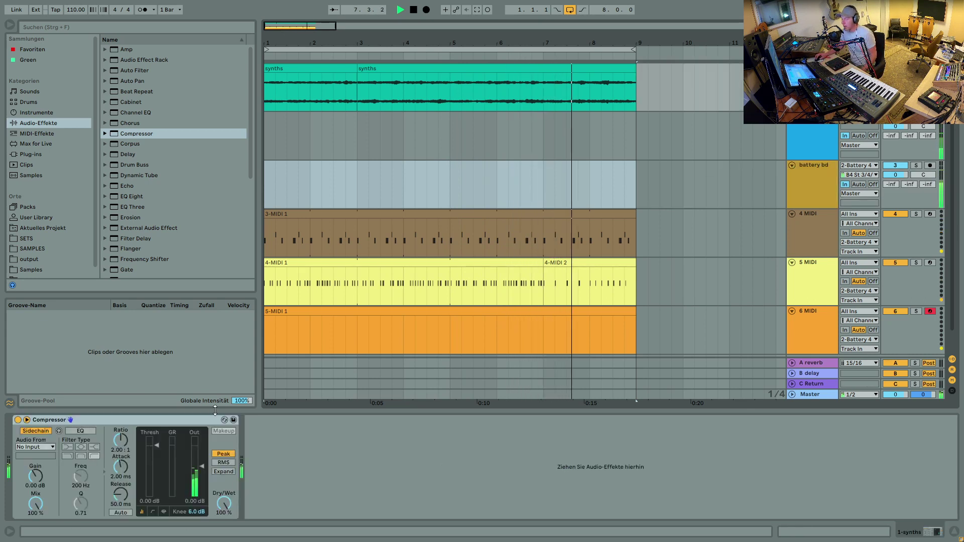
pyautogui.click(52, 446)
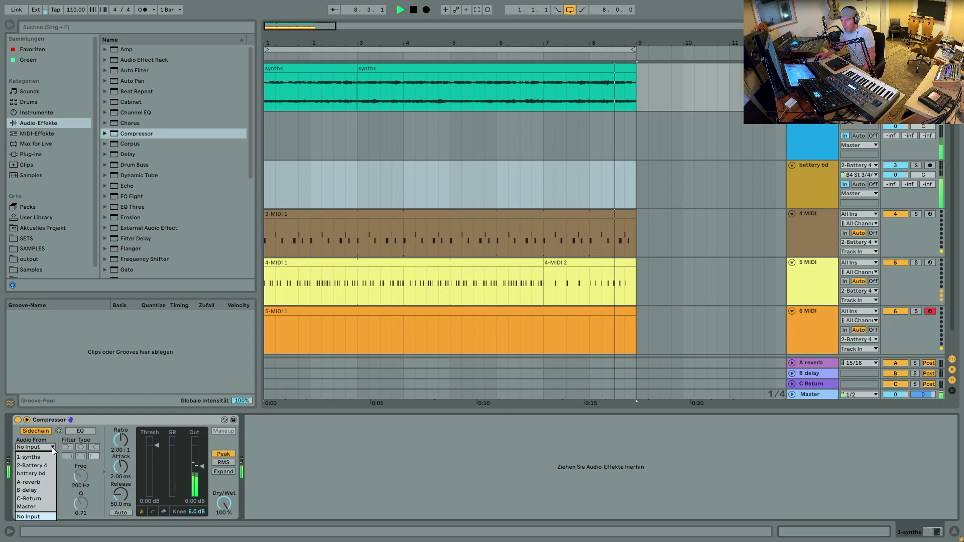
pyautogui.click(40, 474)
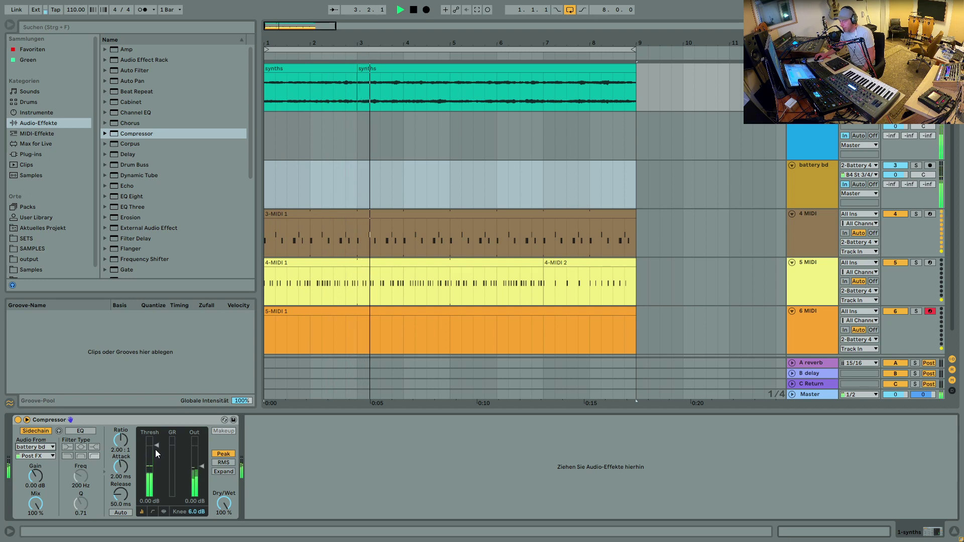
# Set the Compressor's threshold to -30.0 dB, ratio to 2.33:1 and release to 92.1 ms on the synths track.
pyautogui.moveTo(155, 446); pyautogui.dragTo(157, 476)
pyautogui.moveTo(118, 445); pyautogui.dragTo(119, 441)
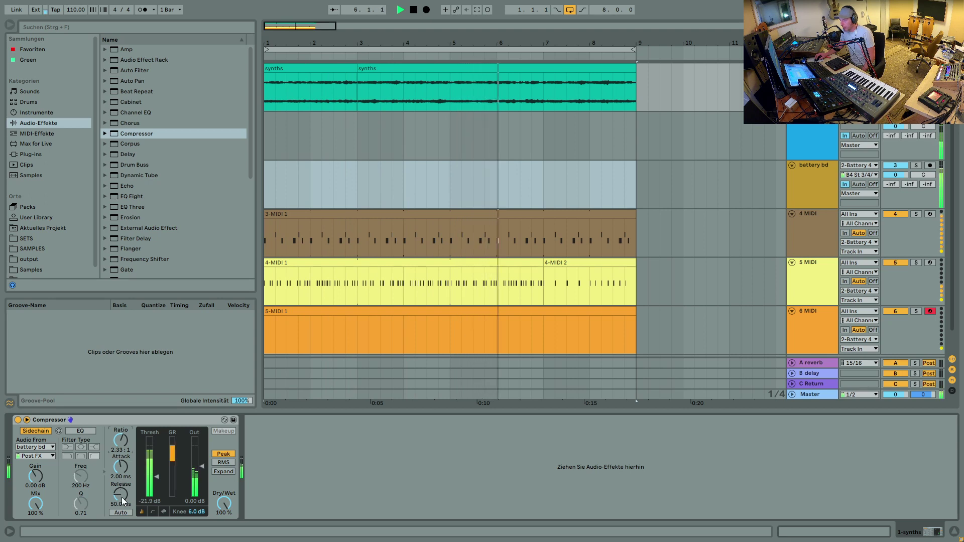
pyautogui.moveTo(158, 478); pyautogui.dragTo(121, 485)
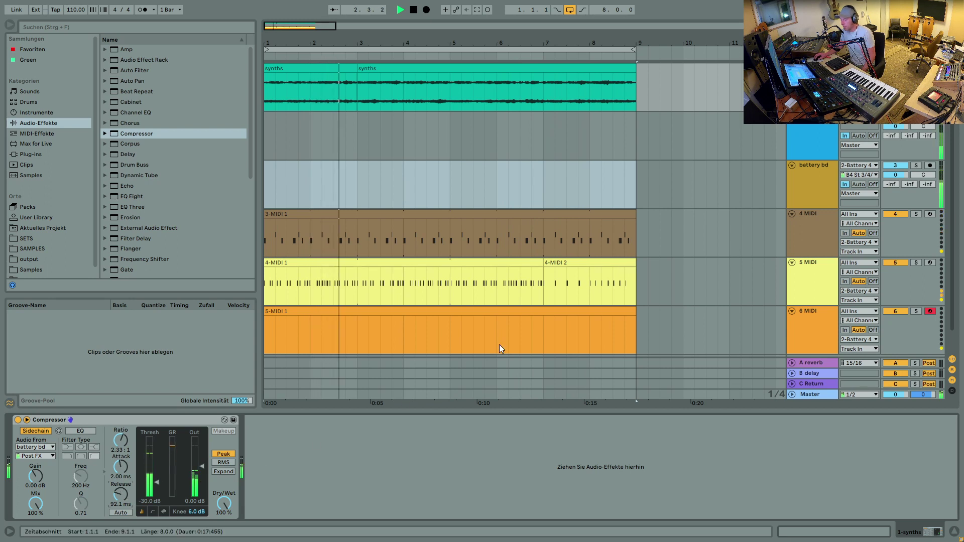
# Mute and reactivate the battery bd track during playback to compare the synths with and without the sidechain ducking.
pyautogui.click(895, 165)
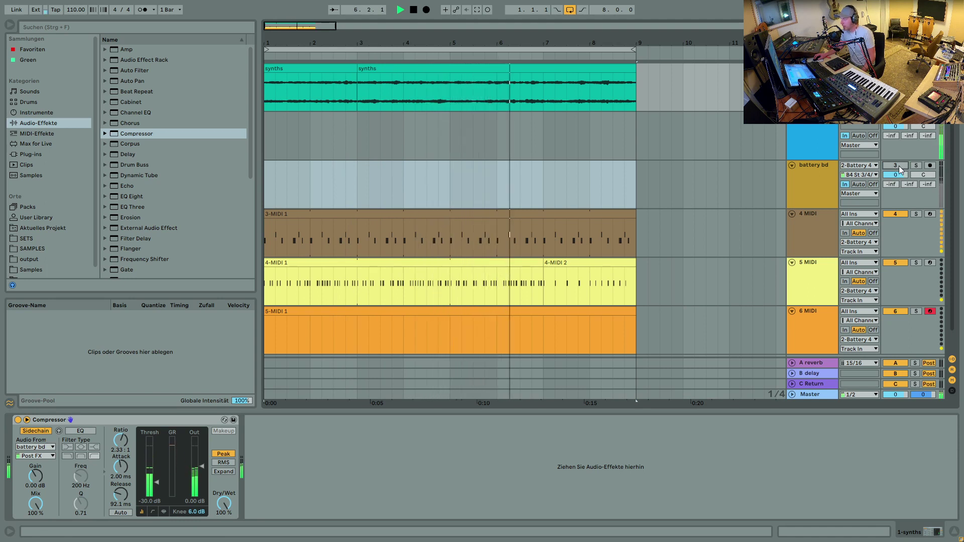
pyautogui.click(895, 166)
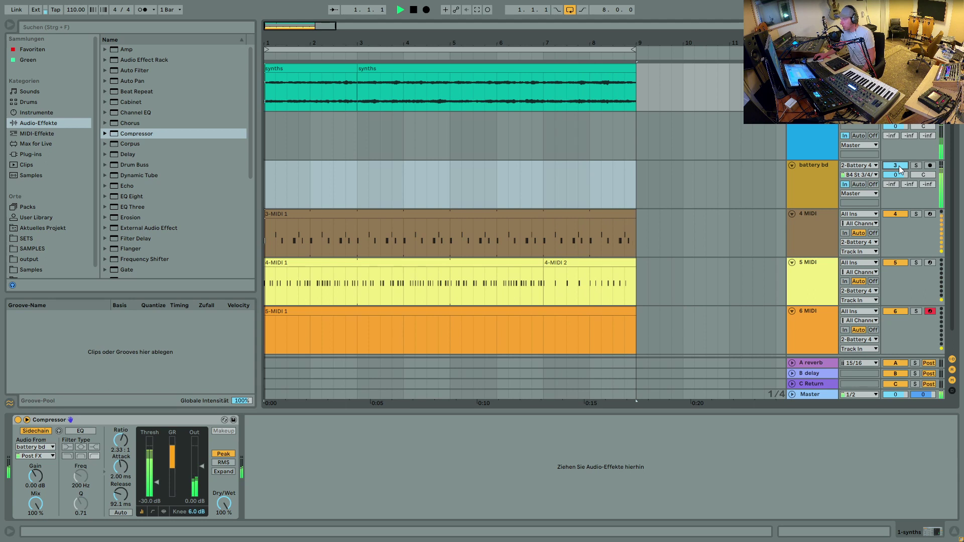
pyautogui.click(895, 166)
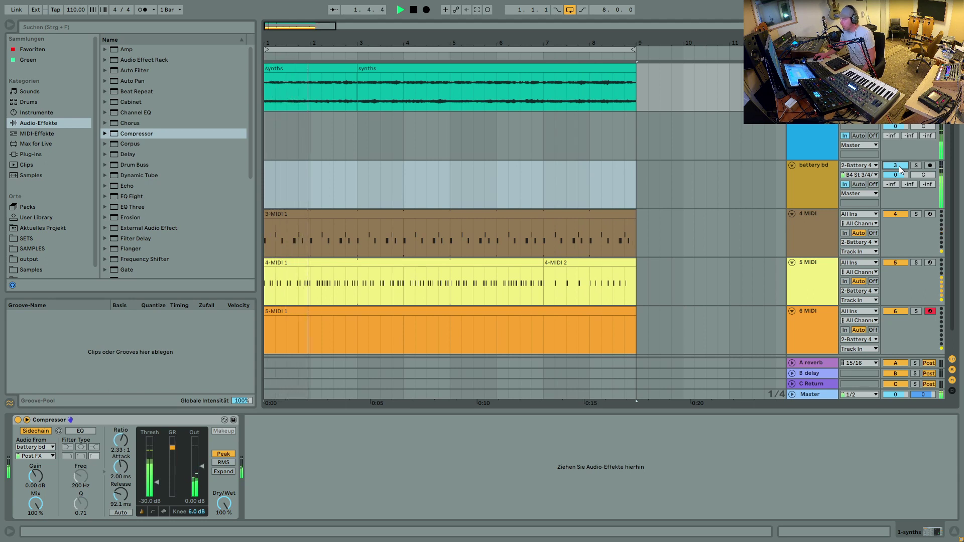
pyautogui.click(898, 166)
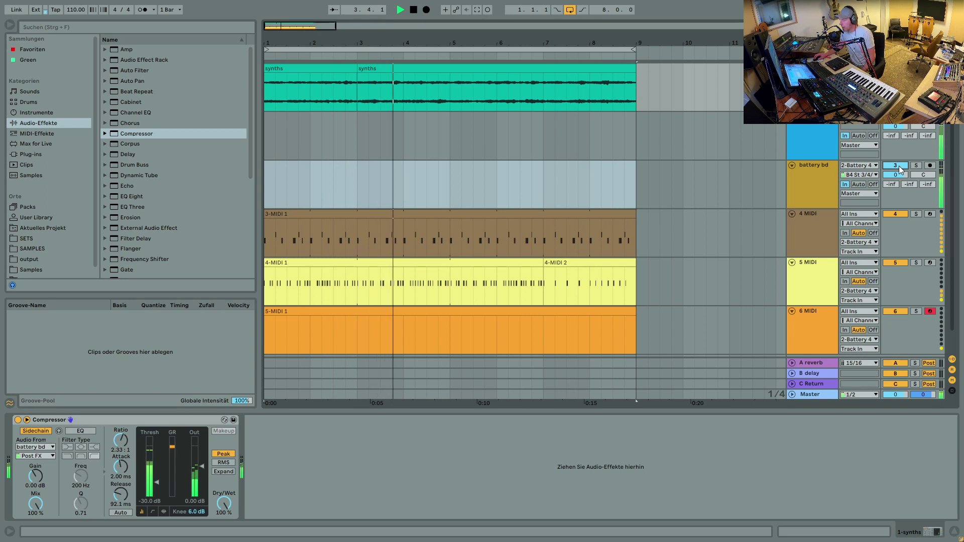
# Insert a new audio track directly below the battery bd track.
pyautogui.rightClick(810, 181)
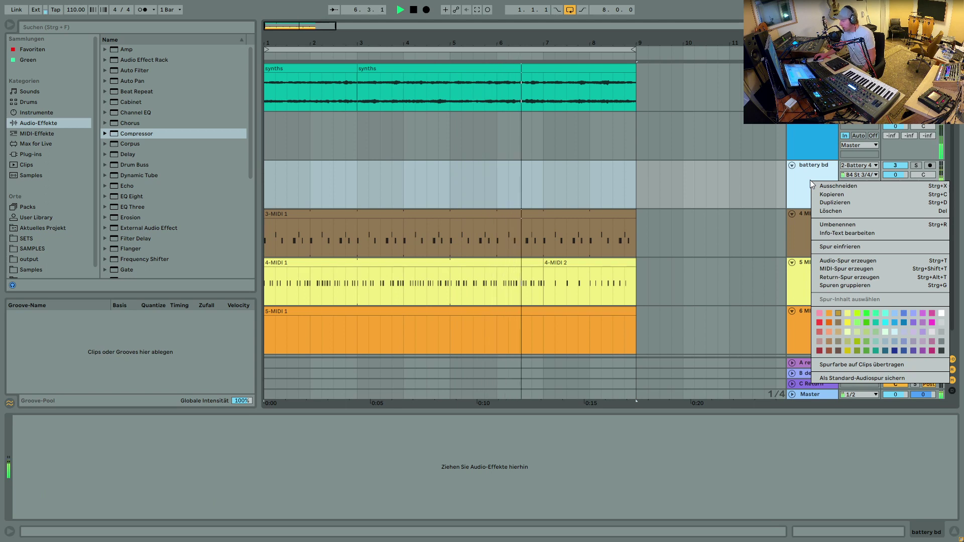
pyautogui.click(851, 261)
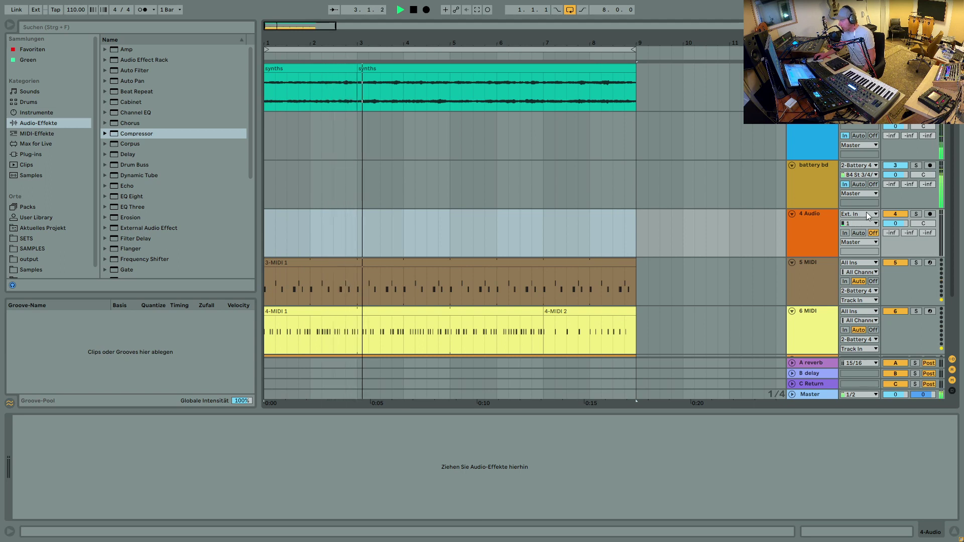
# Route the Rim Robati cell A2 in Battery 4 to Direct Out St 5/6 and close the instrument window.
pyautogui.click(824, 130)
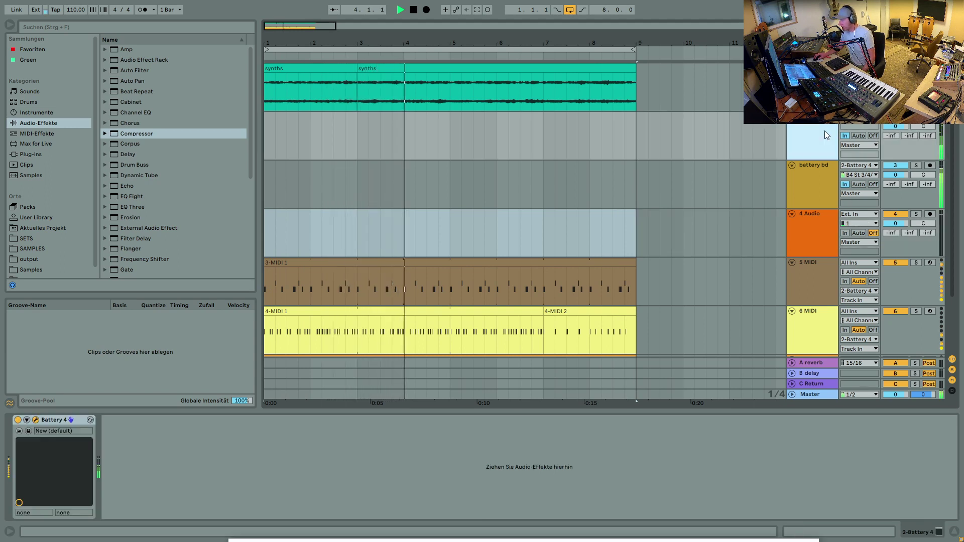
pyautogui.moveTo(538, 540); pyautogui.dragTo(499, 129)
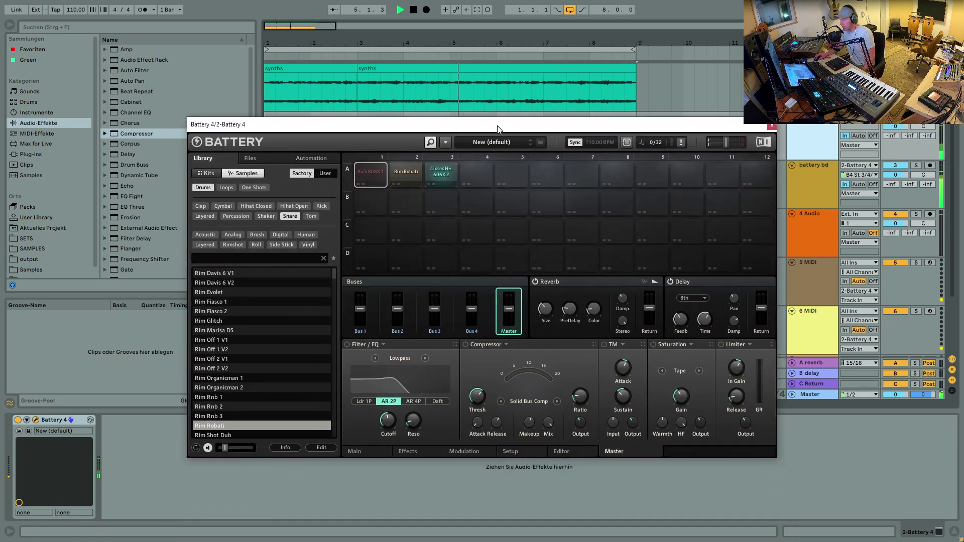
pyautogui.rightClick(406, 170)
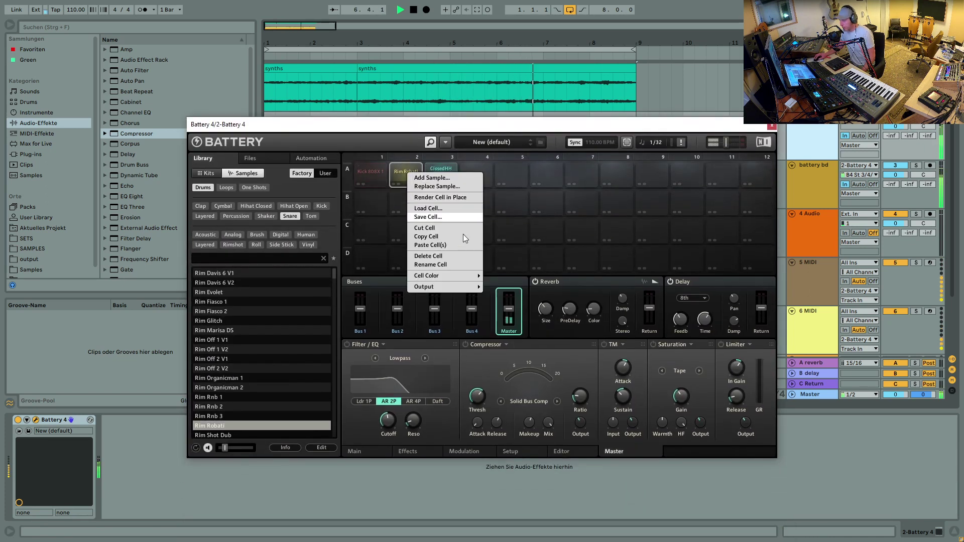
pyautogui.moveTo(459, 288)
pyautogui.moveTo(511, 307)
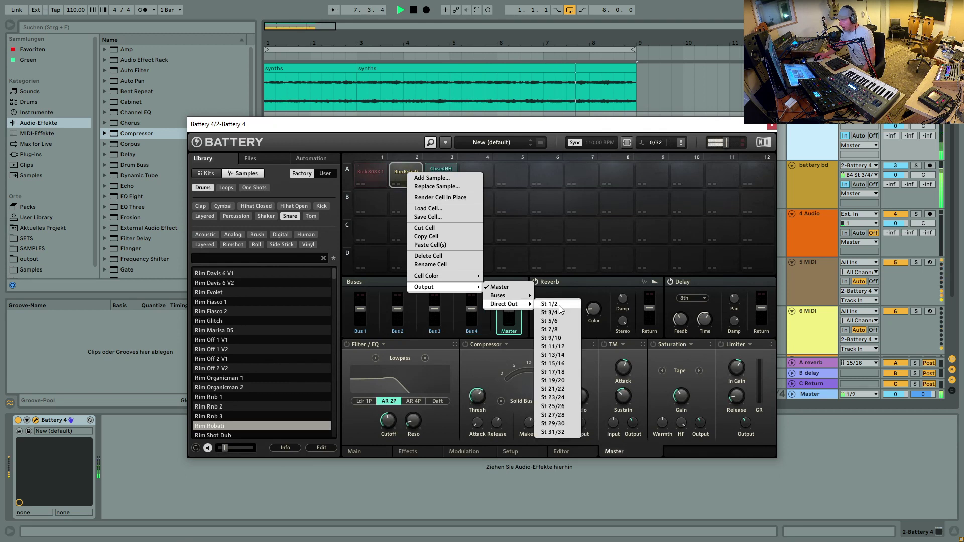
pyautogui.click(567, 319)
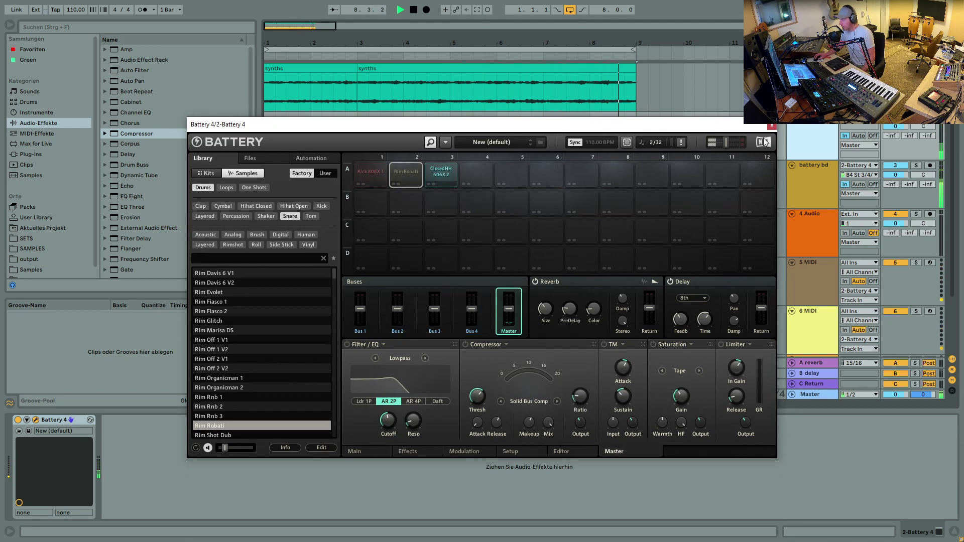
pyautogui.click(772, 126)
# Rename the 4 Audio track as "battery snr".
pyautogui.rightClick(814, 225)
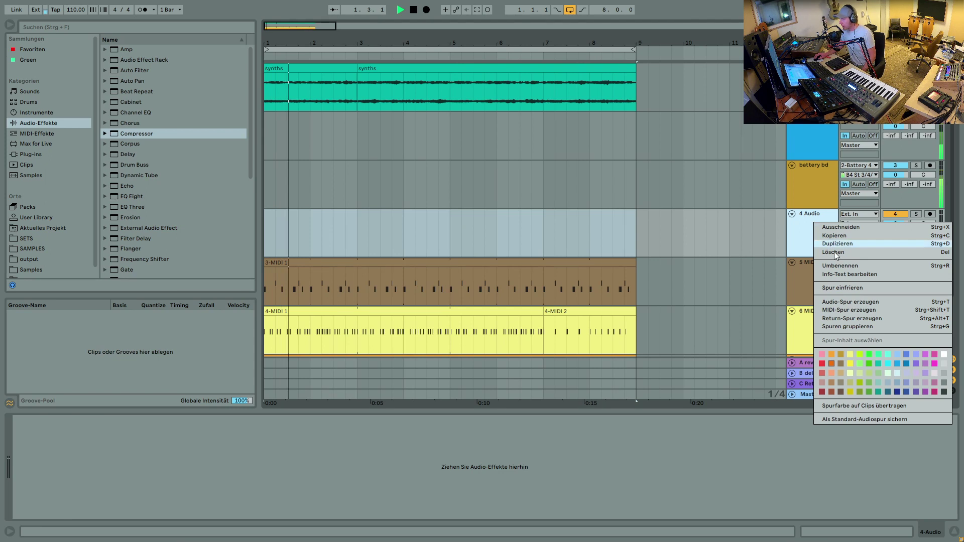
pyautogui.click(840, 265)
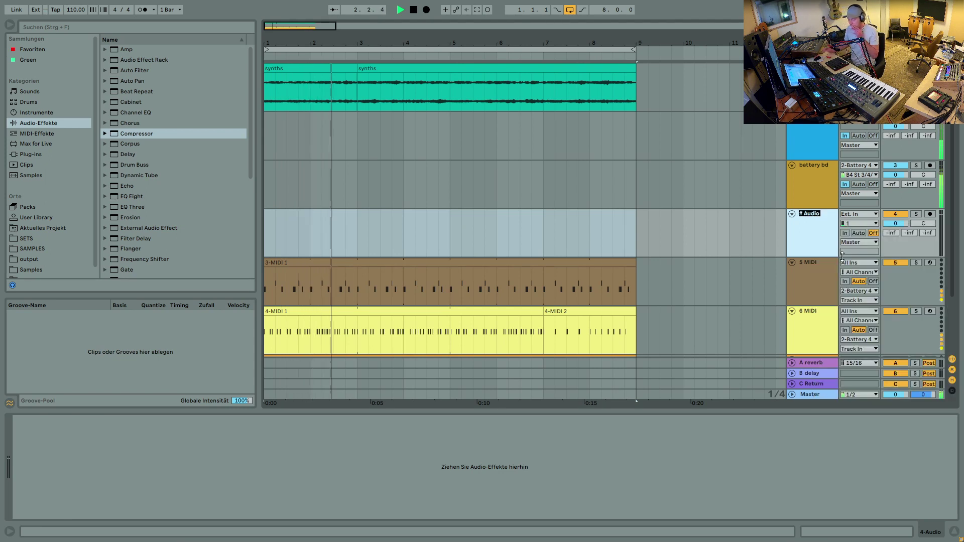
pyautogui.write('batter')
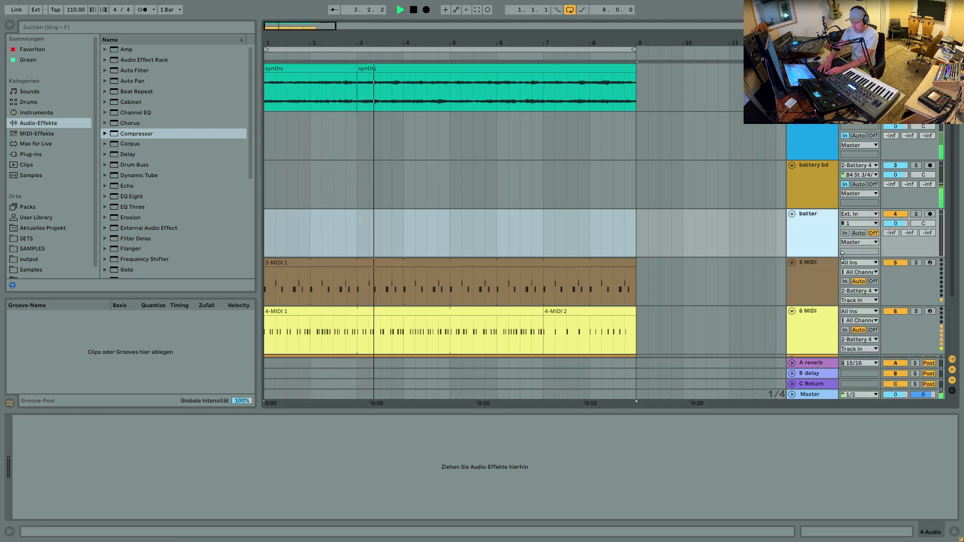
pyautogui.write('y snr')
pyautogui.press('Return')
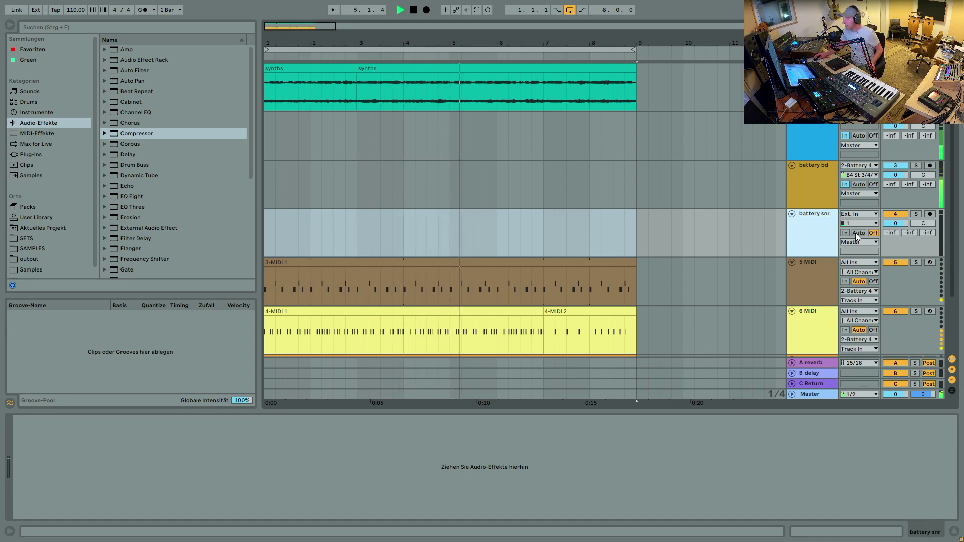
# Set the battery snr track's input to the B4 St 5/6 output of 2-Battery 4 and its monitoring to In.
pyautogui.click(860, 214)
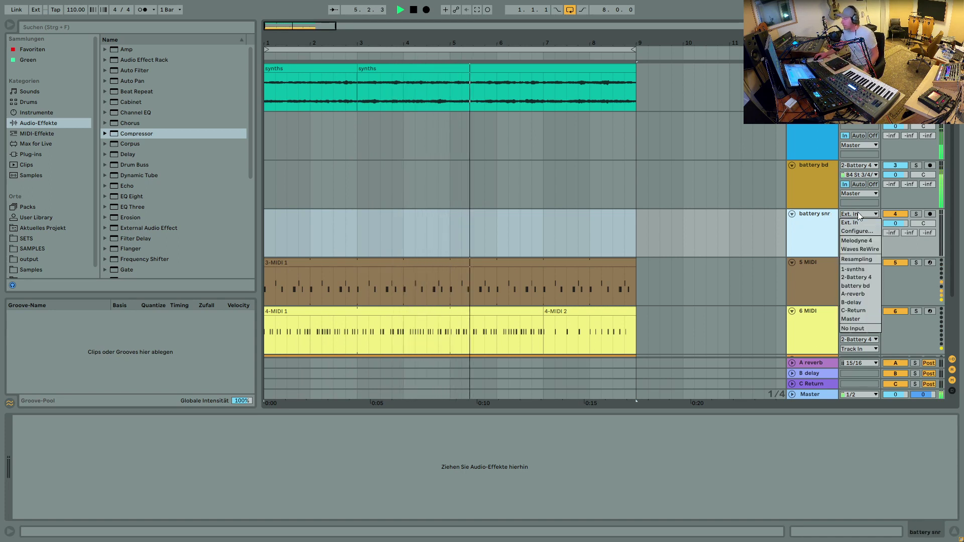
pyautogui.click(865, 279)
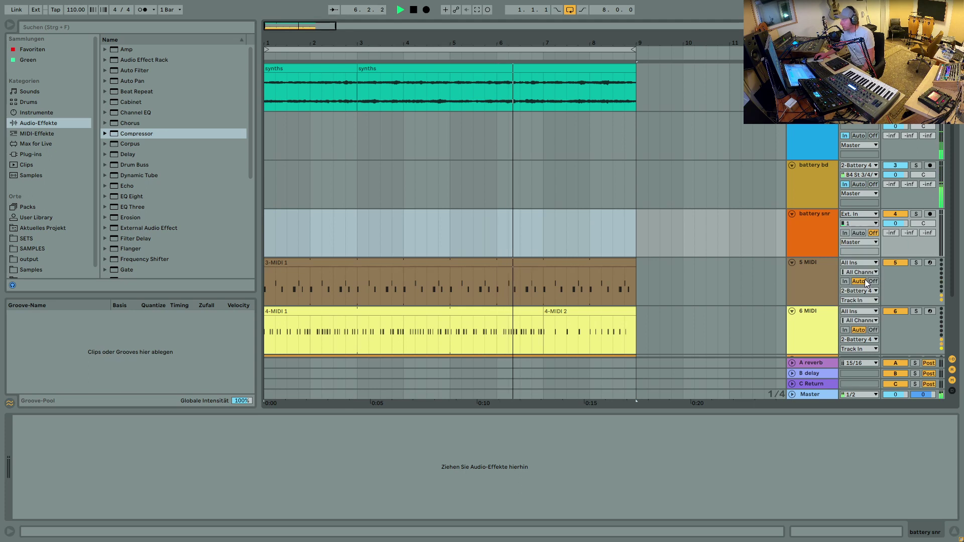
pyautogui.click(866, 224)
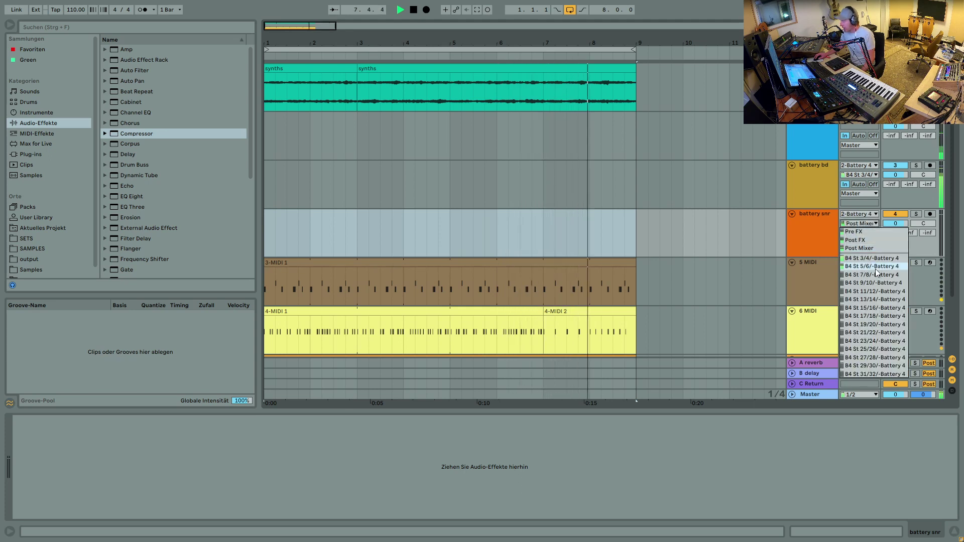
pyautogui.click(869, 267)
pyautogui.click(846, 233)
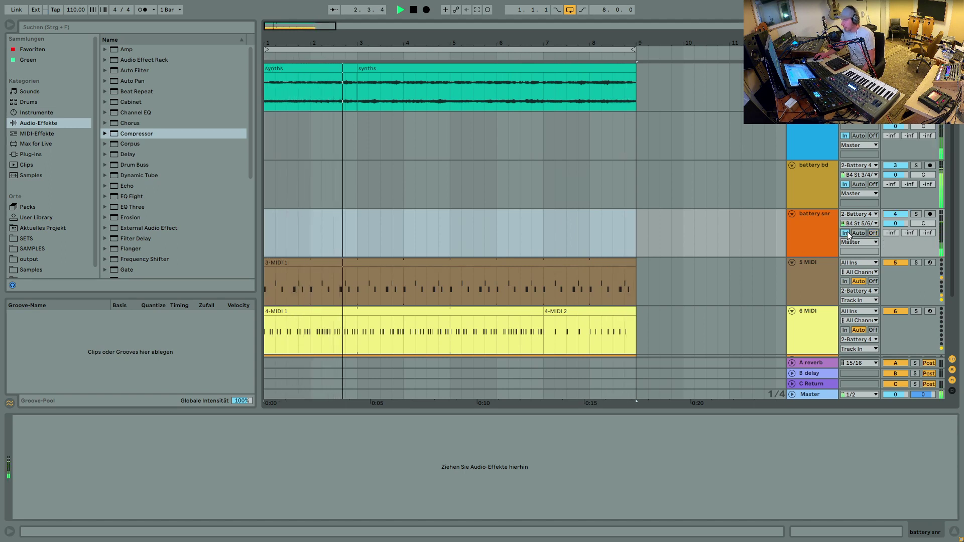
# Unfold the A reverb return and set the battery snr track's send A to 0 dB and send B to -7.2 dB.
pyautogui.click(817, 366)
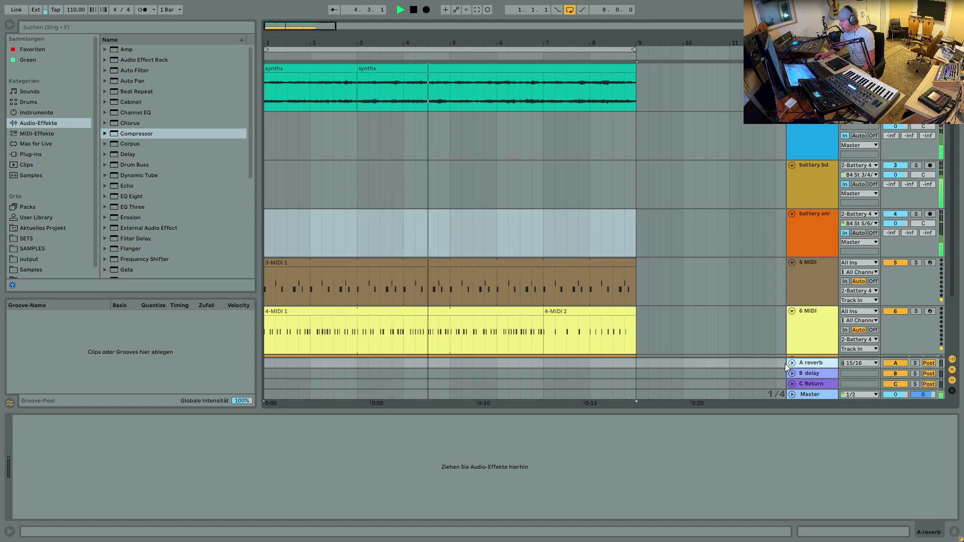
pyautogui.click(792, 362)
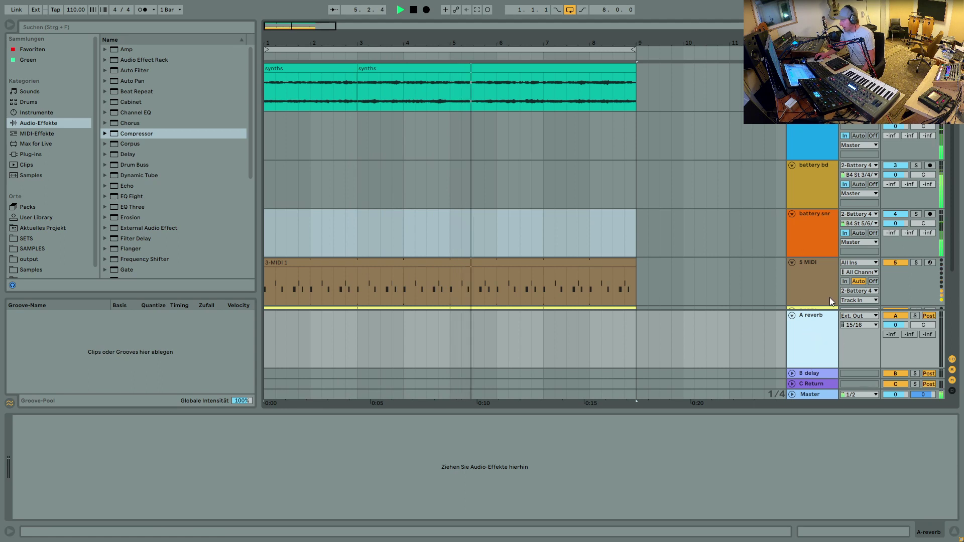
pyautogui.scroll(-3, 826, 246)
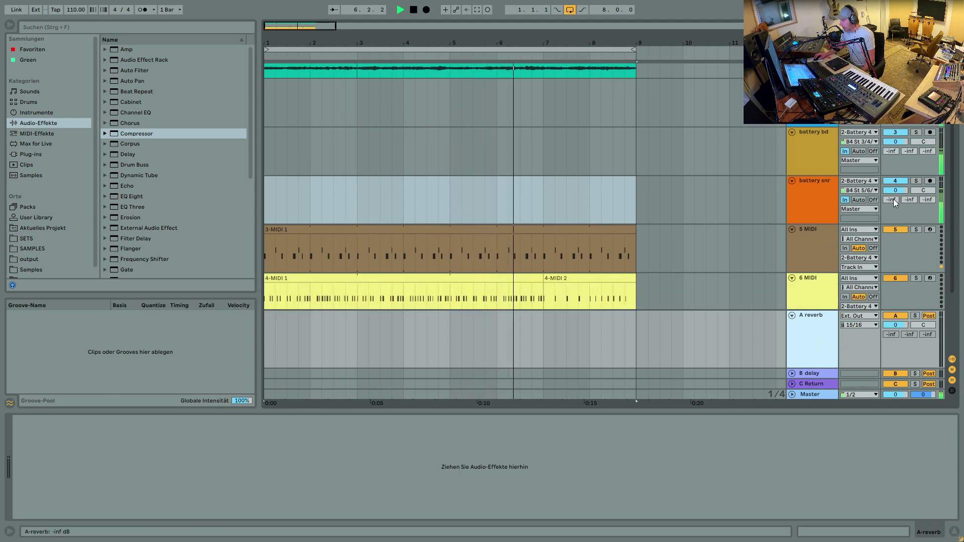
pyautogui.click(893, 199)
pyautogui.moveTo(892, 200); pyautogui.dragTo(892, 186)
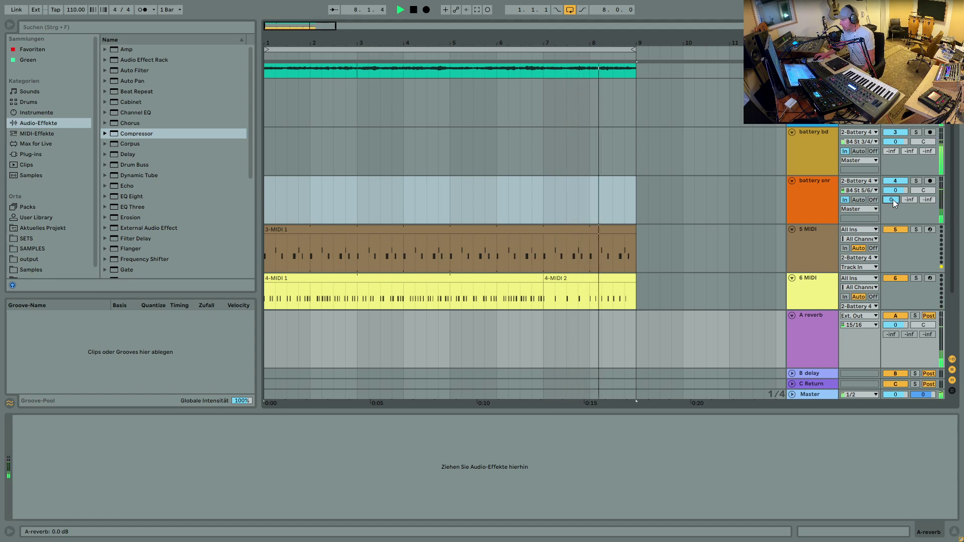
pyautogui.moveTo(905, 200)
pyautogui.mouseDown()
pyautogui.moveTo(904, 186)
pyautogui.moveTo(905, 207)
pyautogui.mouseUp()
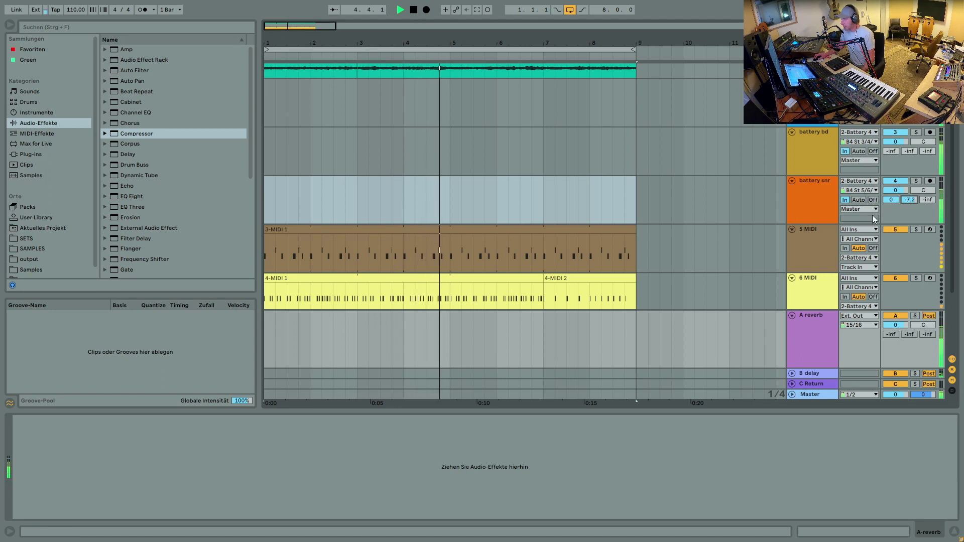
# Hide the browser to give the arrangement more width.
pyautogui.hotkey('ctrl', 'shift', 't')
pyautogui.scroll(-3, 836, 231)
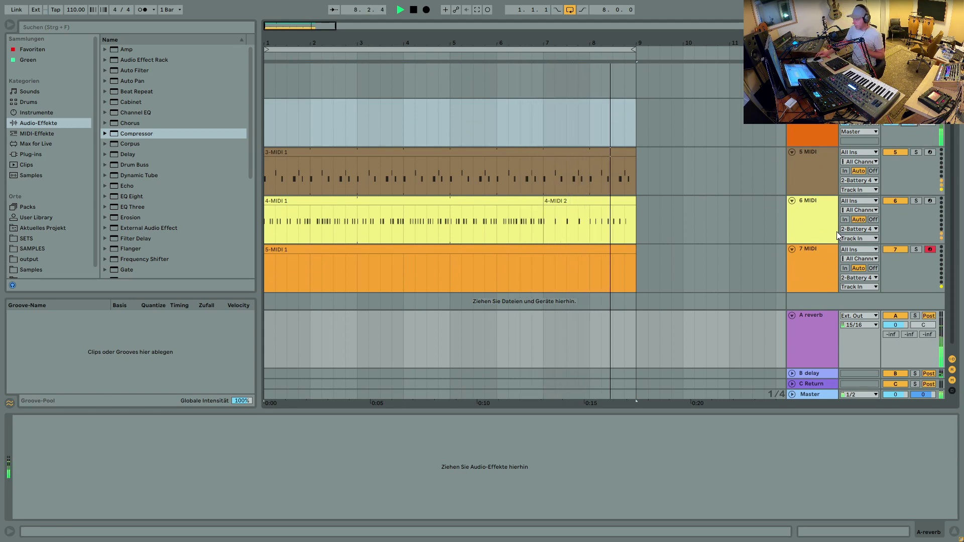
pyautogui.click(10, 24)
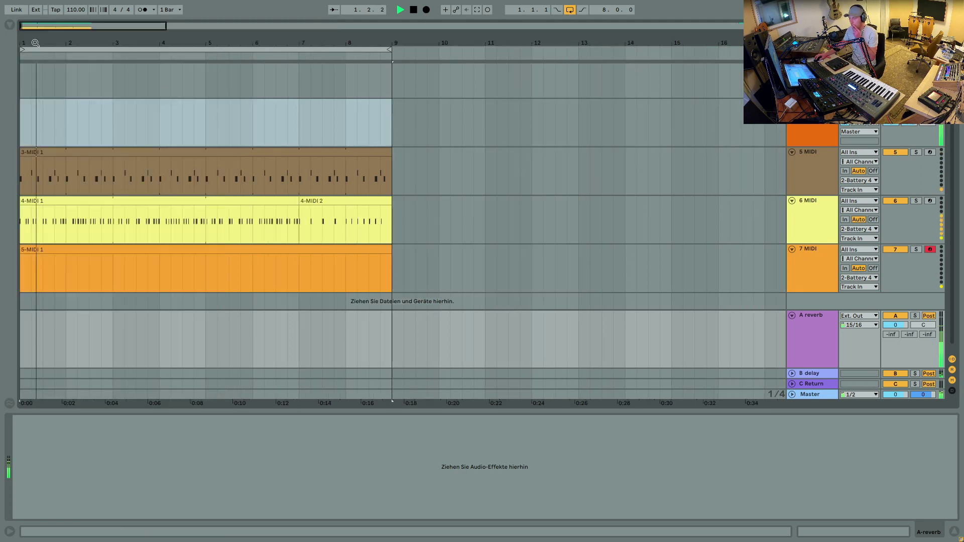
pyautogui.scroll(3, 358, 136)
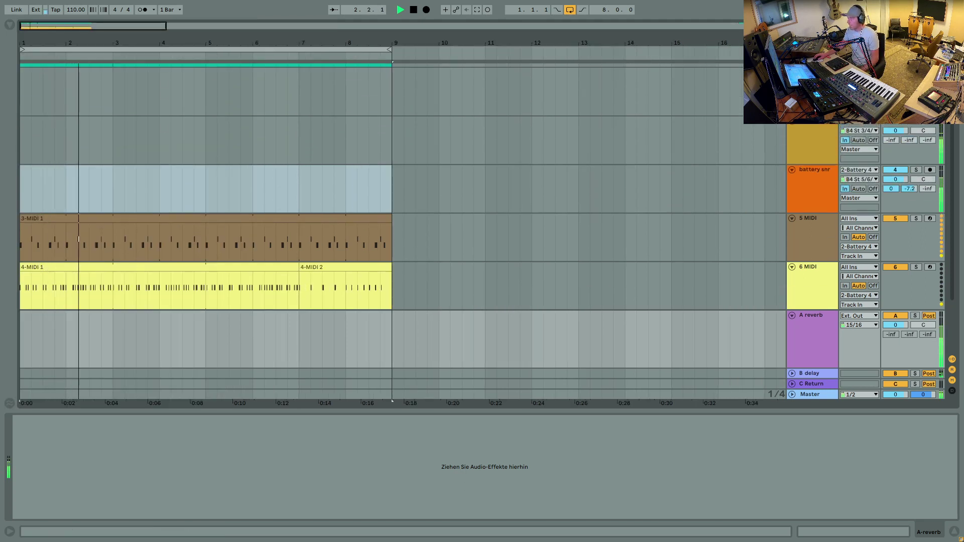
# Open Battery 4, review the main settings of the ClosedHH 606X 2 cell in A3, and close the instrument window.
pyautogui.click(834, 142)
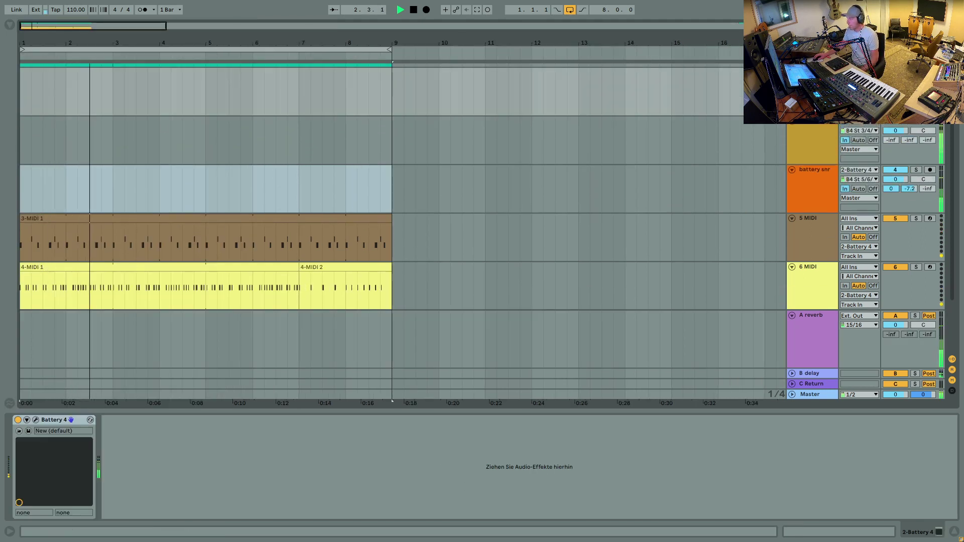
pyautogui.click(37, 421)
pyautogui.click(443, 177)
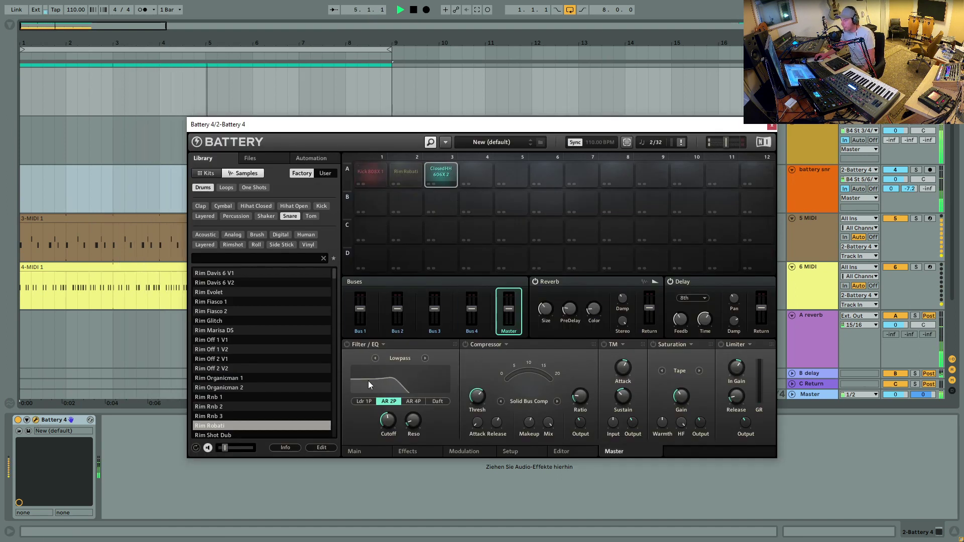
pyautogui.click(382, 451)
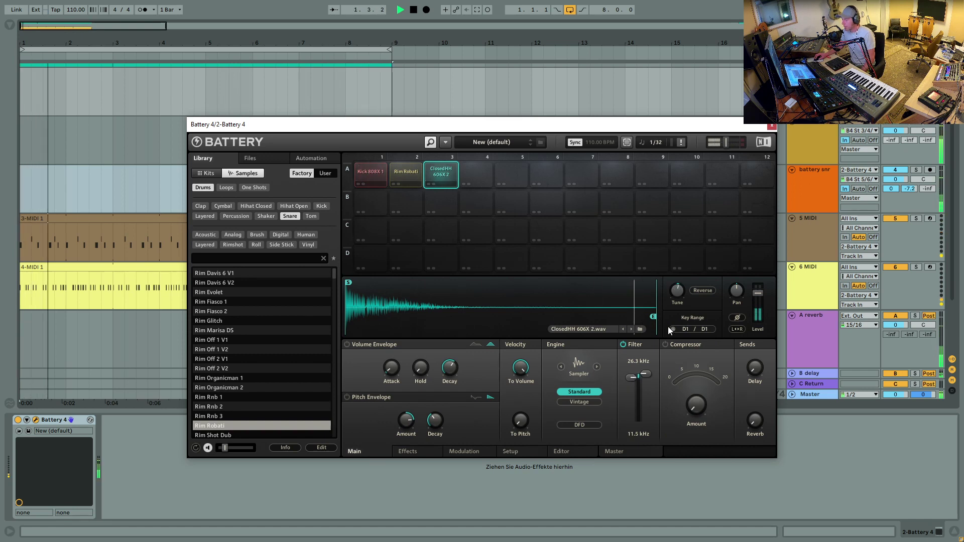
pyautogui.click(771, 126)
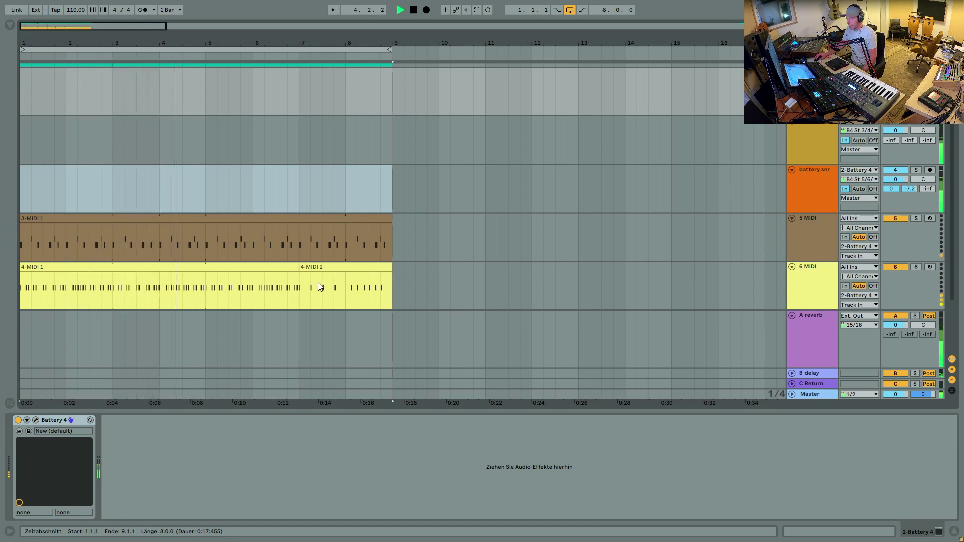
# Shorten the loop of the 4-MIDI 1 clip on the 6 MIDI track to one beat, from 9.2.1 to 9.3.1.
pyautogui.click(257, 270)
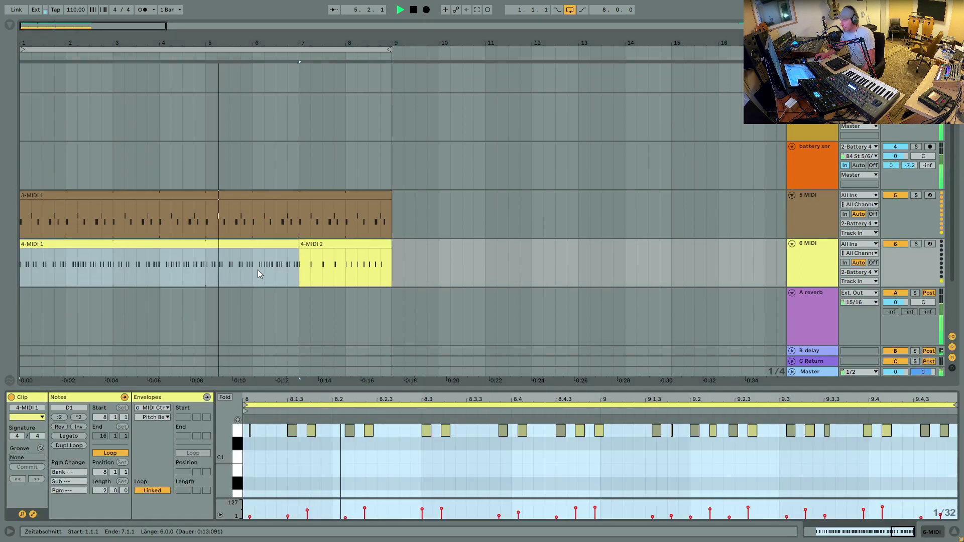
pyautogui.moveTo(246, 404); pyautogui.dragTo(647, 404)
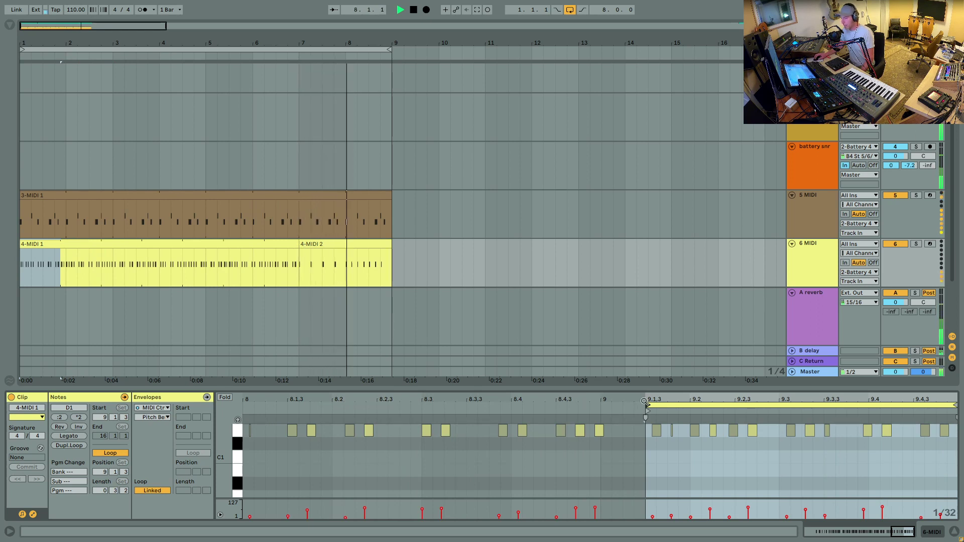
pyautogui.moveTo(661, 394); pyautogui.dragTo(748, 399)
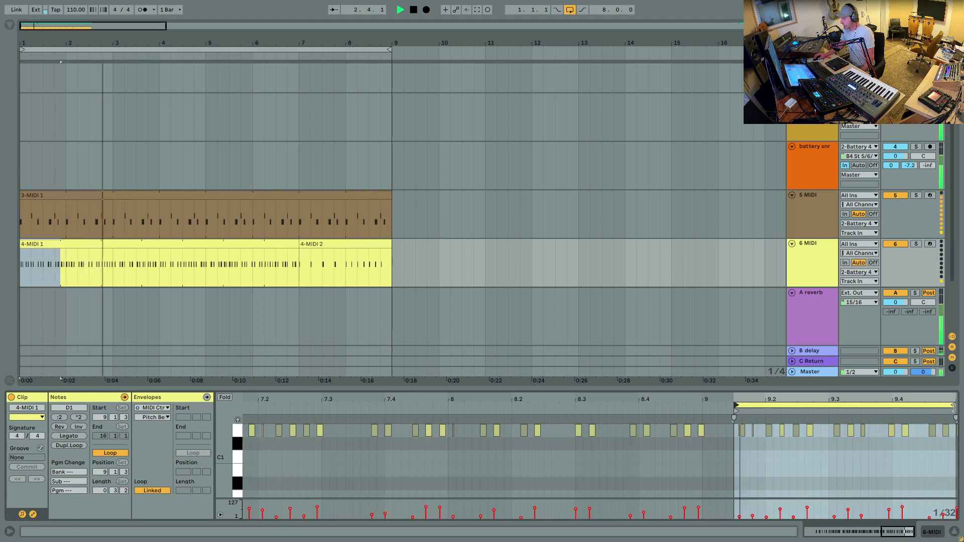
pyautogui.moveTo(953, 407); pyautogui.dragTo(827, 417)
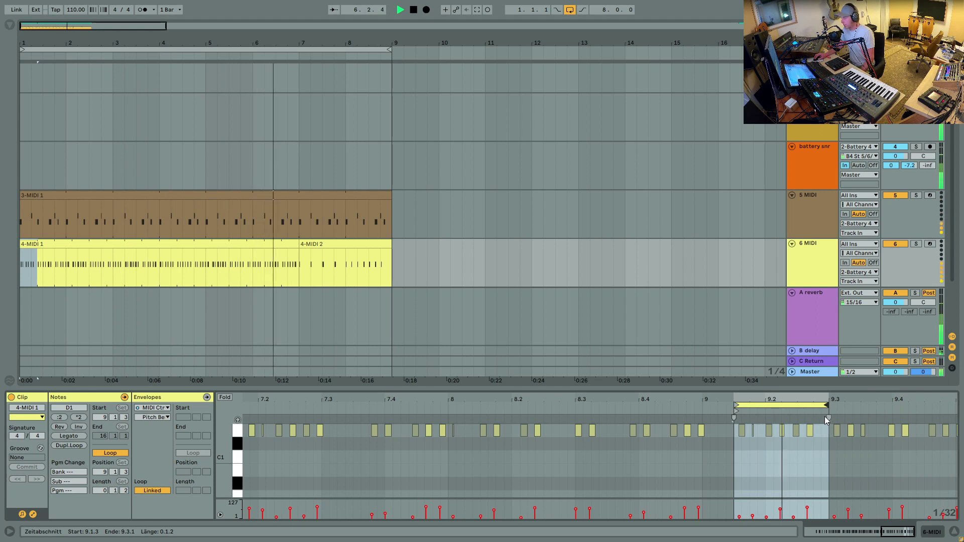
pyautogui.moveTo(735, 405); pyautogui.dragTo(798, 419)
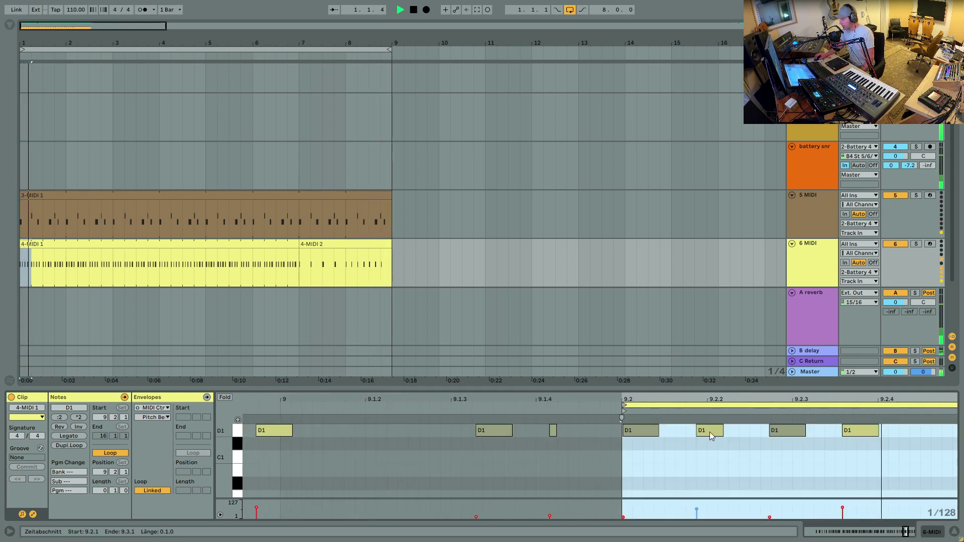
# Move the second, third and fourth D1 notes in the clip loop onto 9.2.2, 9.2.3 and 9.2.4.
pyautogui.moveTo(711, 432); pyautogui.dragTo(722, 433)
pyautogui.moveTo(783, 430); pyautogui.dragTo(787, 430)
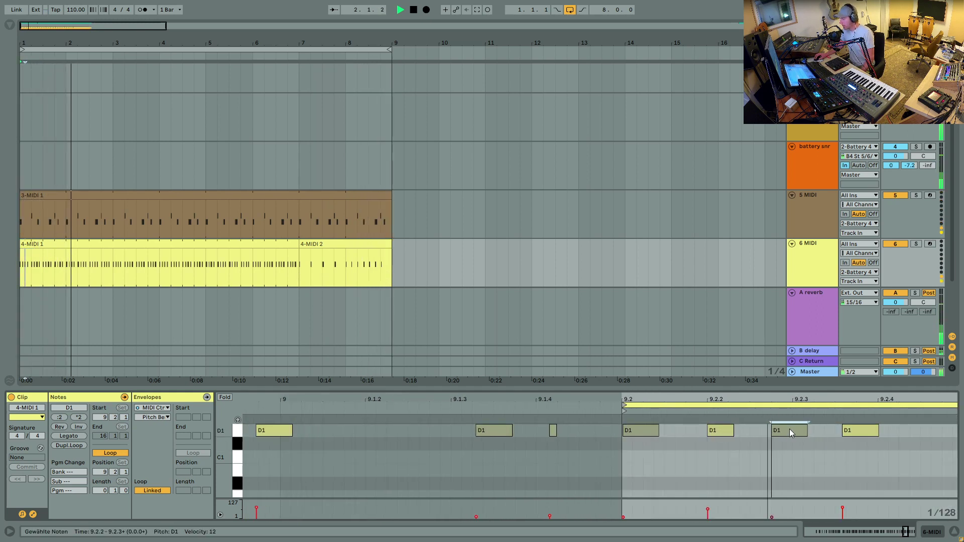
pyautogui.moveTo(864, 432); pyautogui.dragTo(901, 430)
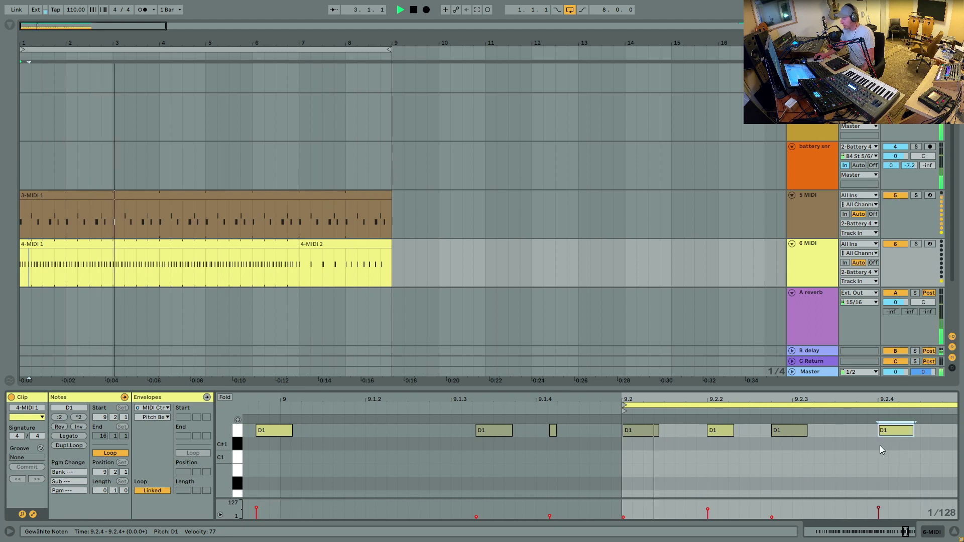
pyautogui.moveTo(798, 431); pyautogui.dragTo(804, 435)
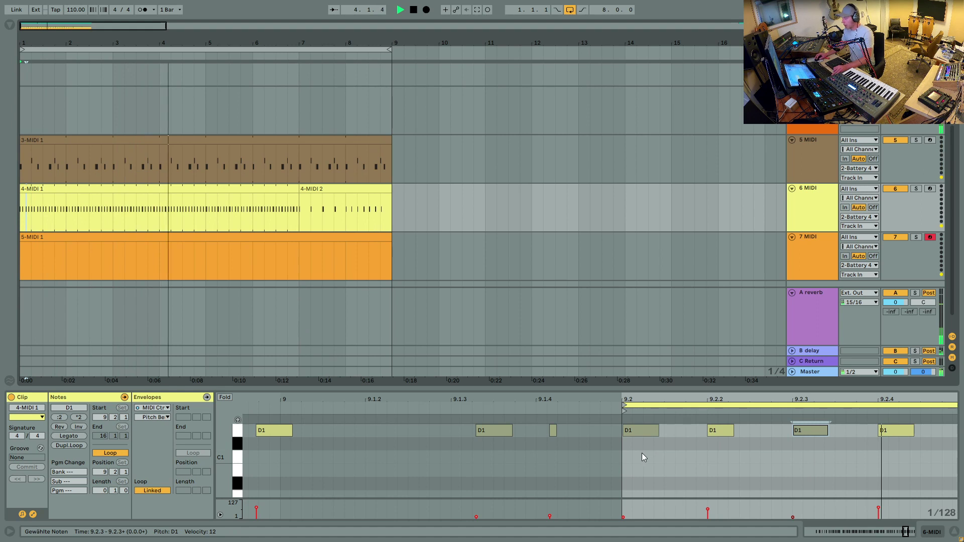
# Duplicate the four looped D1 notes a thirty-second note later and lower the velocity of the copies.
pyautogui.moveTo(641, 453); pyautogui.dragTo(944, 427)
pyautogui.moveTo(641, 431); pyautogui.dragTo(683, 432)
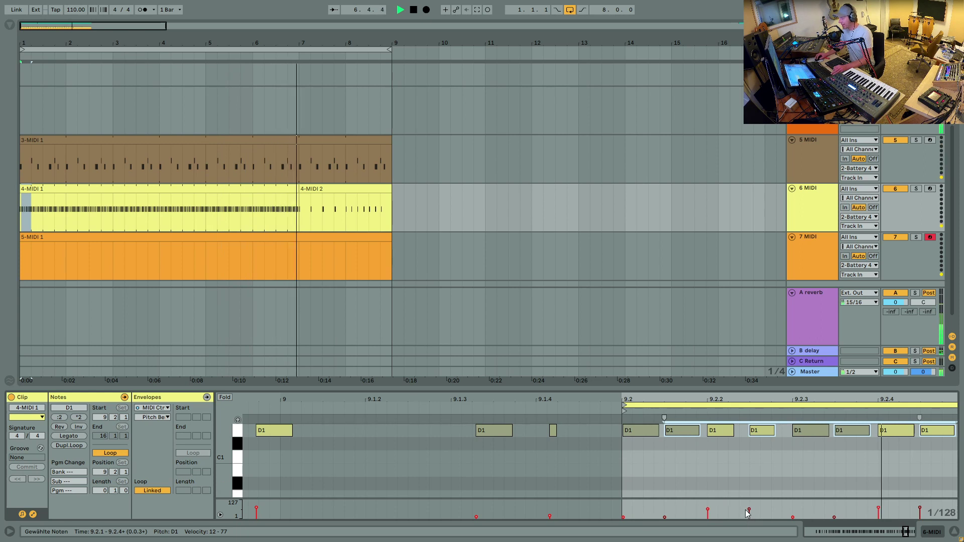
pyautogui.moveTo(749, 508); pyautogui.dragTo(749, 515)
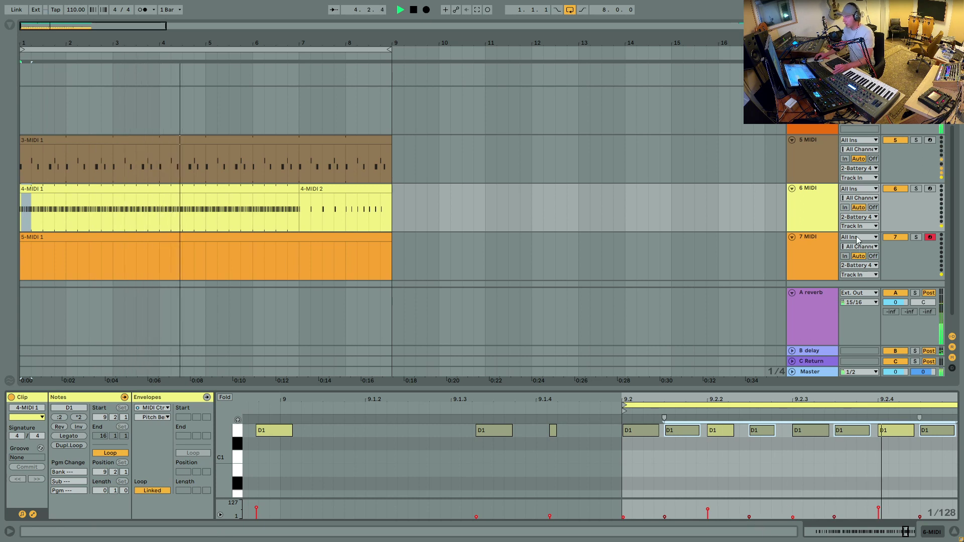
# Reopen Battery 4, enable the volume envelope of the Kick 808X 1 cell and shorten its decay.
pyautogui.click(811, 126)
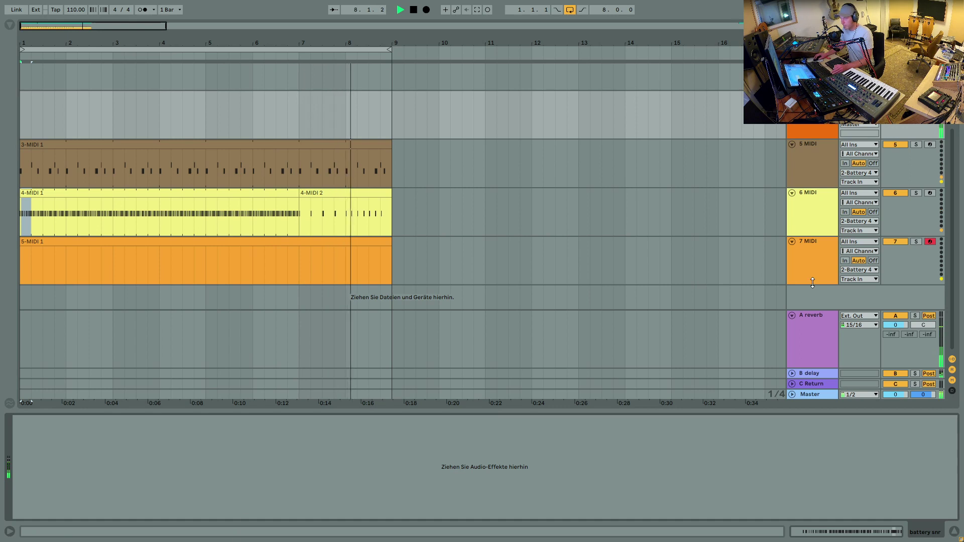
pyautogui.press('Up')
pyautogui.press('Up')
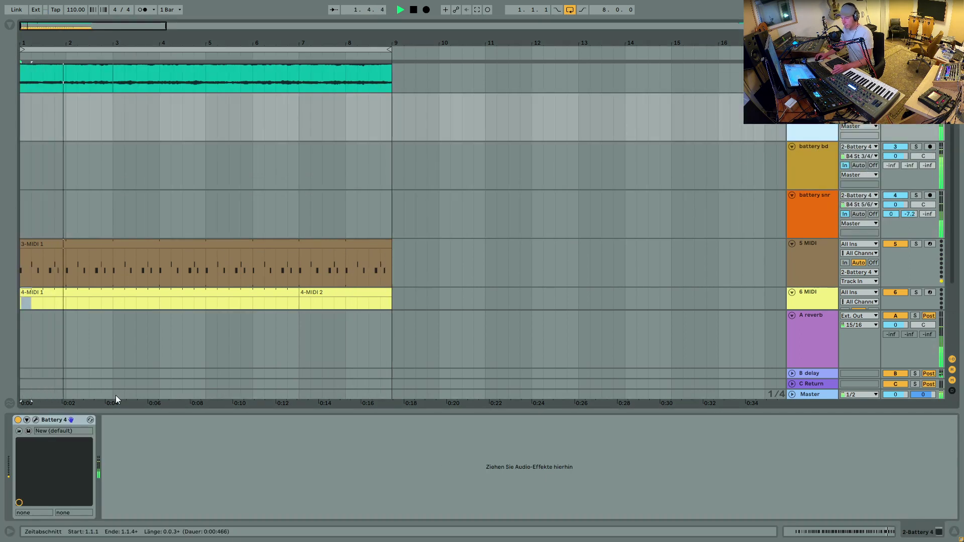
pyautogui.click(68, 424)
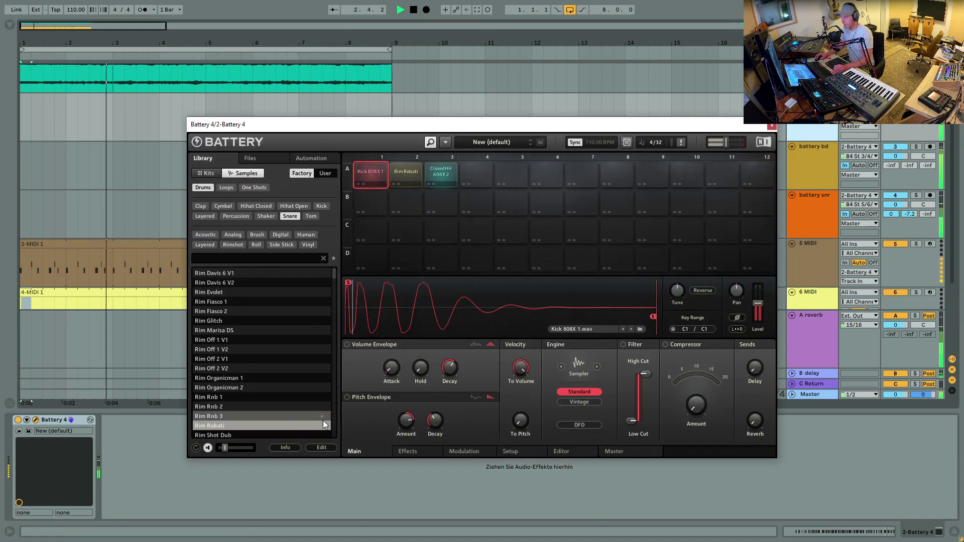
pyautogui.click(347, 343)
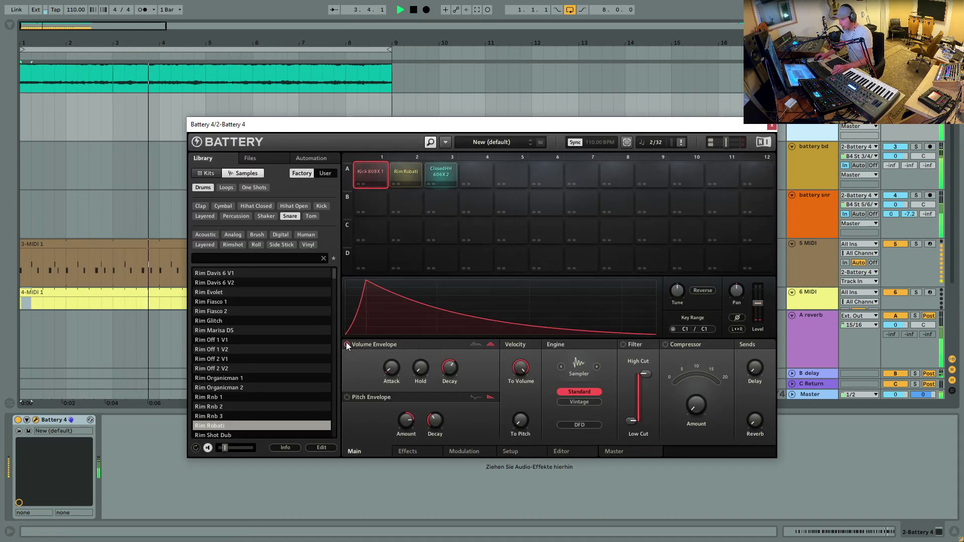
pyautogui.moveTo(449, 368); pyautogui.dragTo(450, 469)
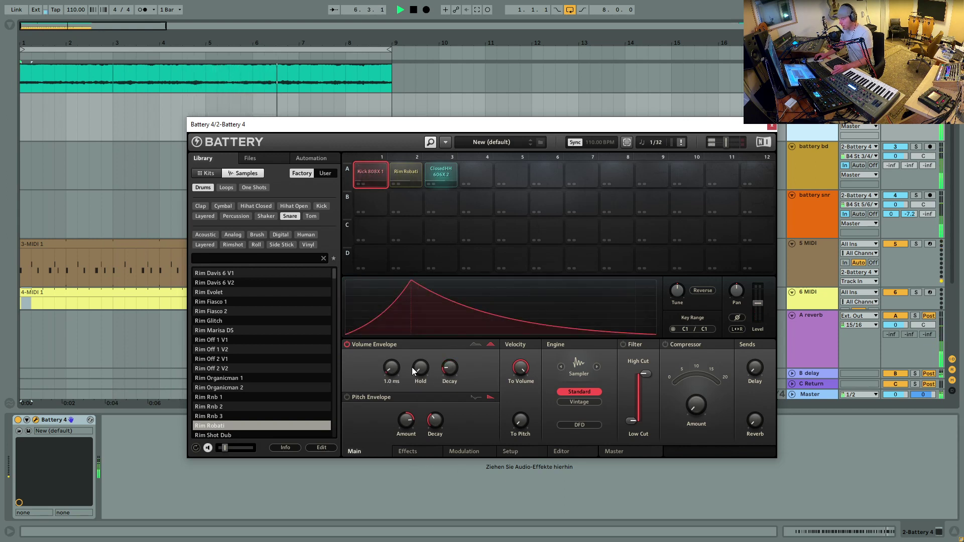
# Enable the volume envelope of the ClosedHH 606X 2 cell, shorten its decay and raise the cell's level slightly.
pyautogui.click(436, 176)
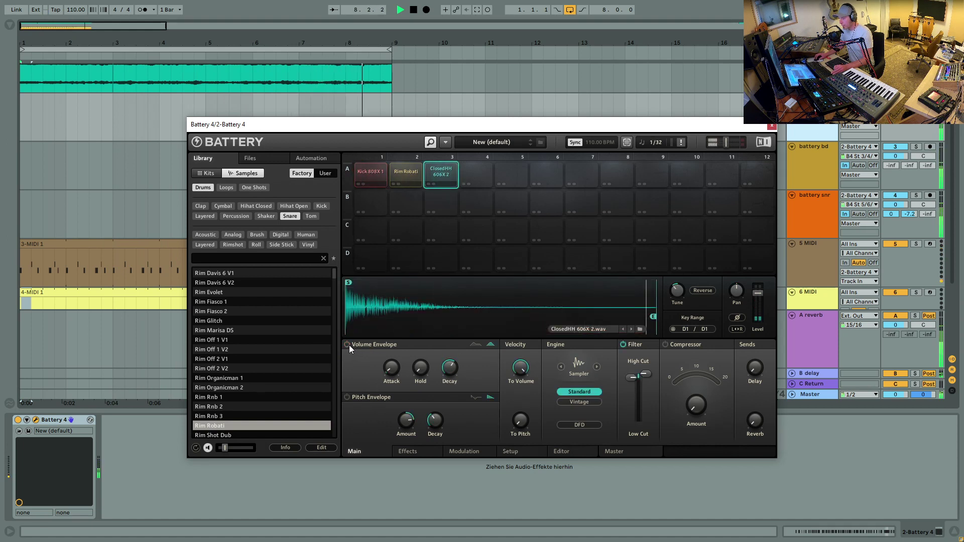
pyautogui.moveTo(449, 368); pyautogui.dragTo(447, 433)
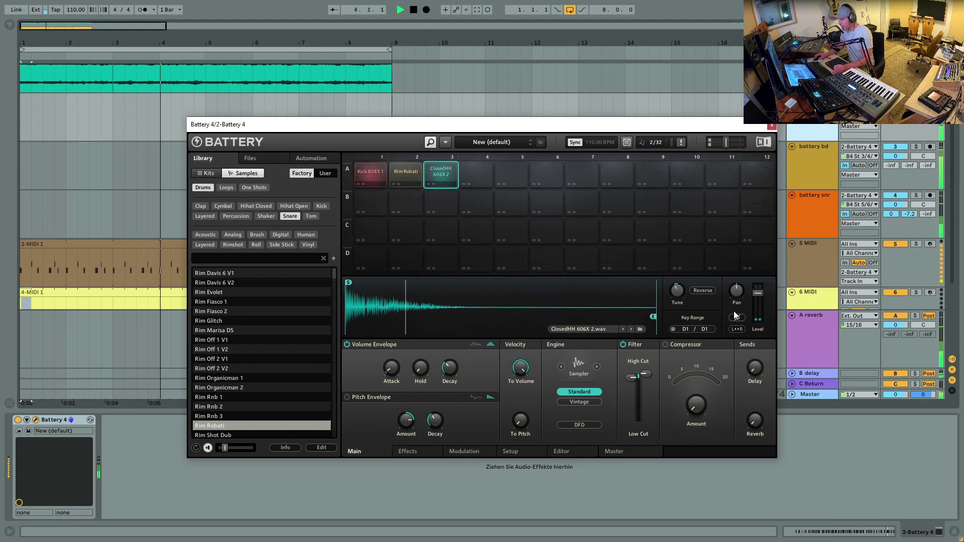
pyautogui.moveTo(757, 293)
pyautogui.moveTo(757, 294); pyautogui.dragTo(756, 289)
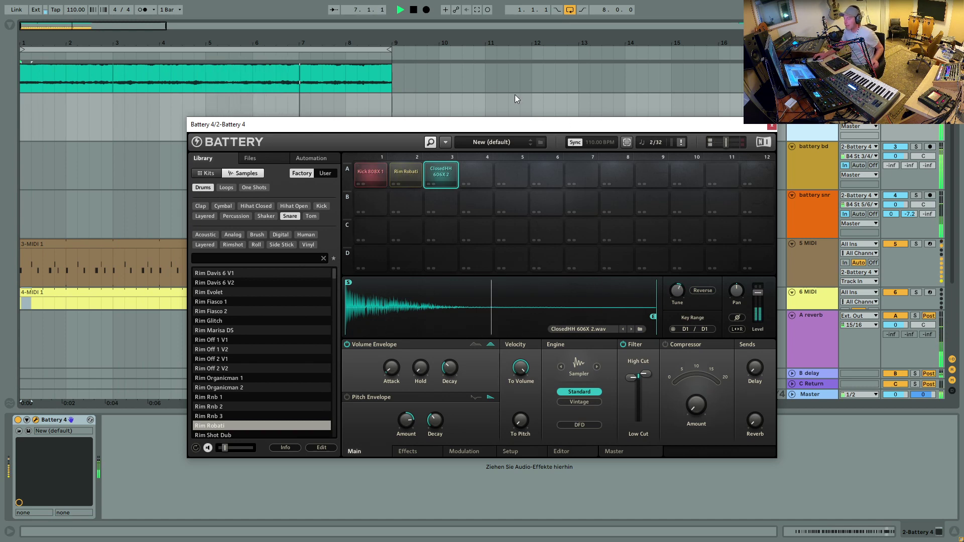
# Stop playback, move the Battery 4 window off the tracks and hide the detail view to enlarge the arrangement.
pyautogui.click(416, 9)
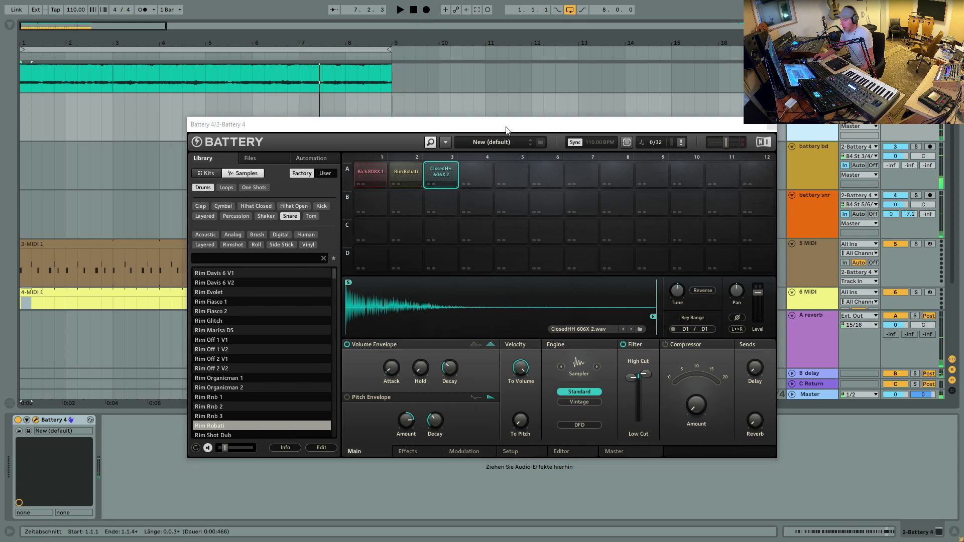
pyautogui.moveTo(506, 130); pyautogui.dragTo(715, 340)
pyautogui.click(954, 529)
# Review the 5 MIDI track's routing to 2-Battery 4 and the list of MIDI inputs available to the Battery 4 track.
pyautogui.click(811, 133)
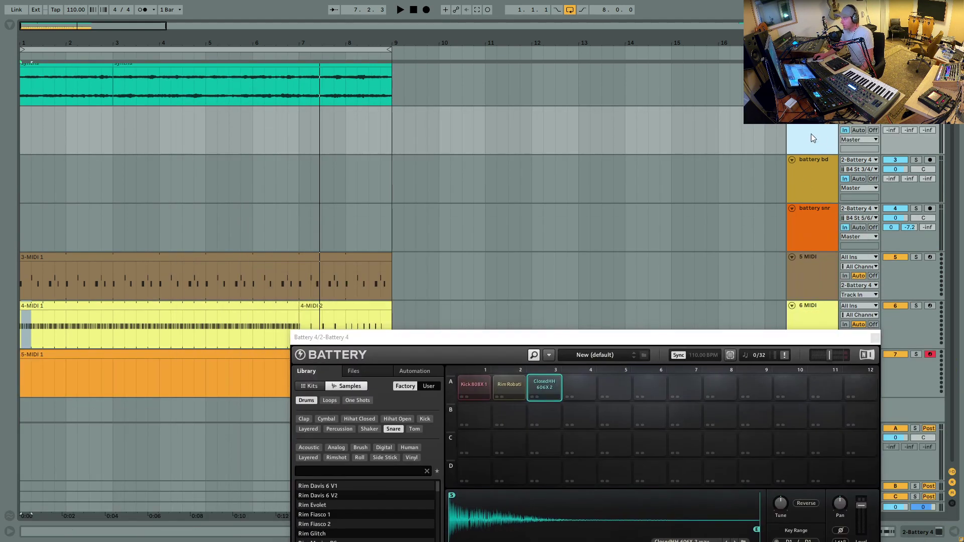
pyautogui.click(812, 273)
pyautogui.click(847, 286)
pyautogui.click(852, 287)
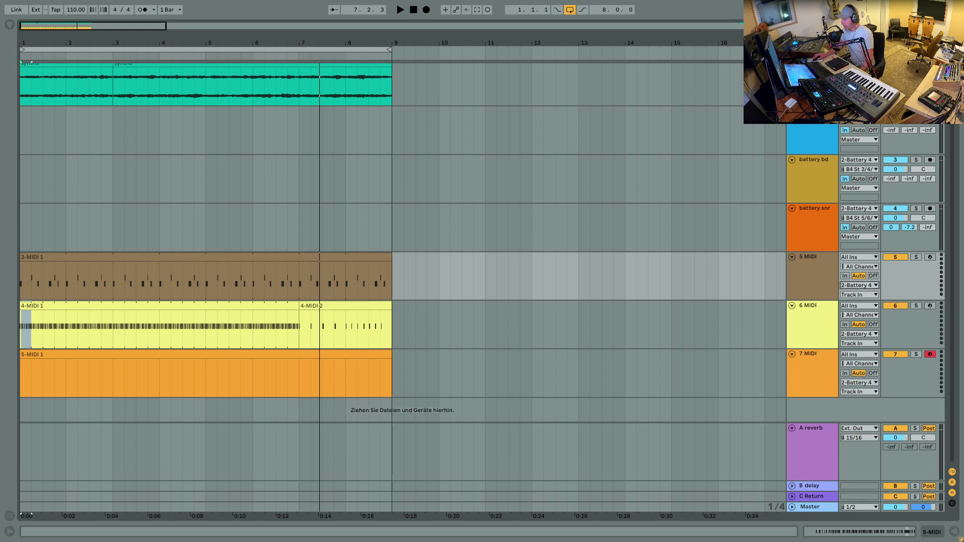
pyautogui.click(859, 111)
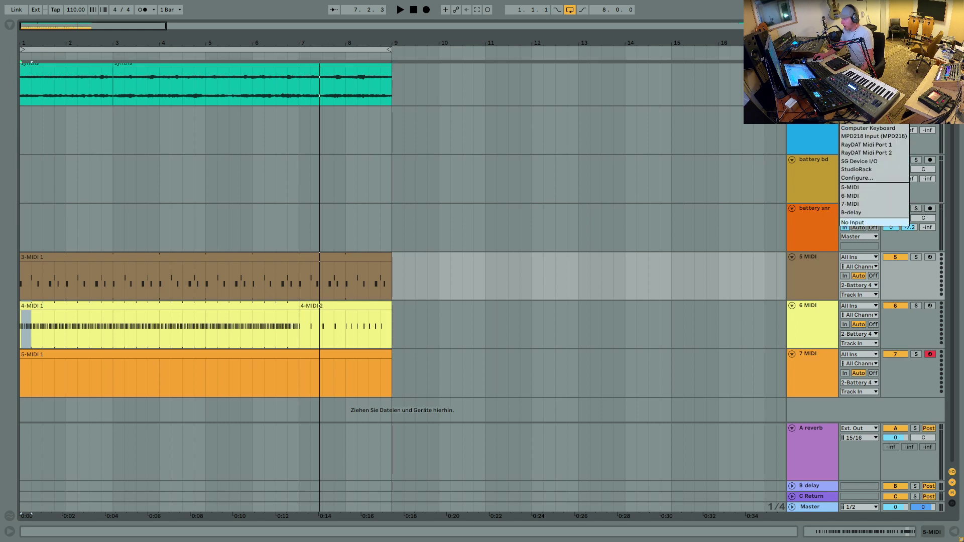
pyautogui.press('Escape')
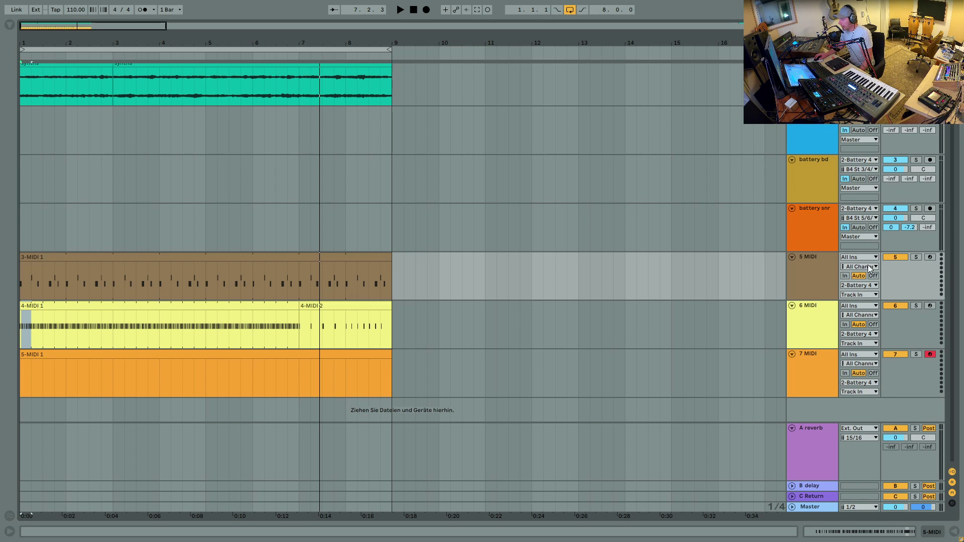
# Arm the 5 MIDI track for recording and review the controller envelope in the 7 MIDI track's clip.
pyautogui.click(927, 256)
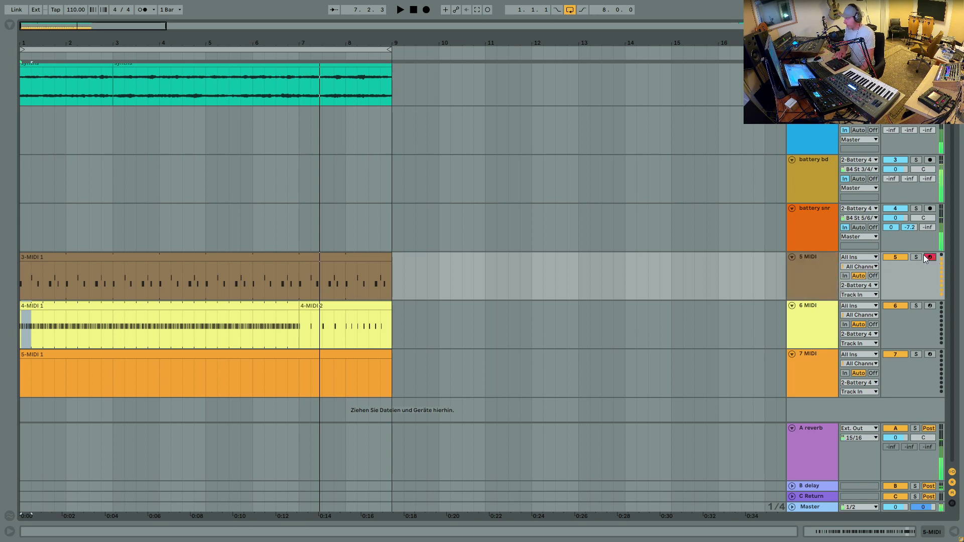
pyautogui.click(826, 321)
pyautogui.click(820, 376)
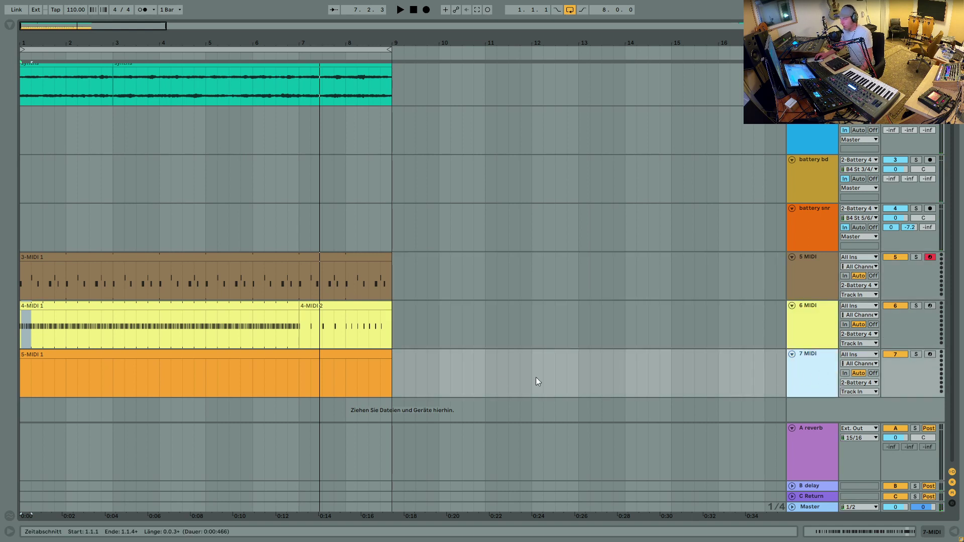
pyautogui.doubleClick(329, 369)
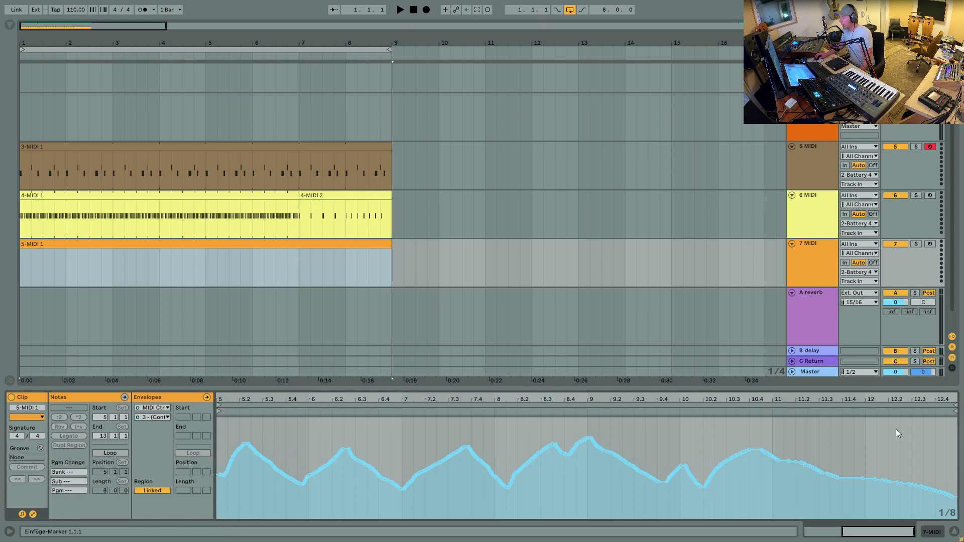
pyautogui.click(953, 536)
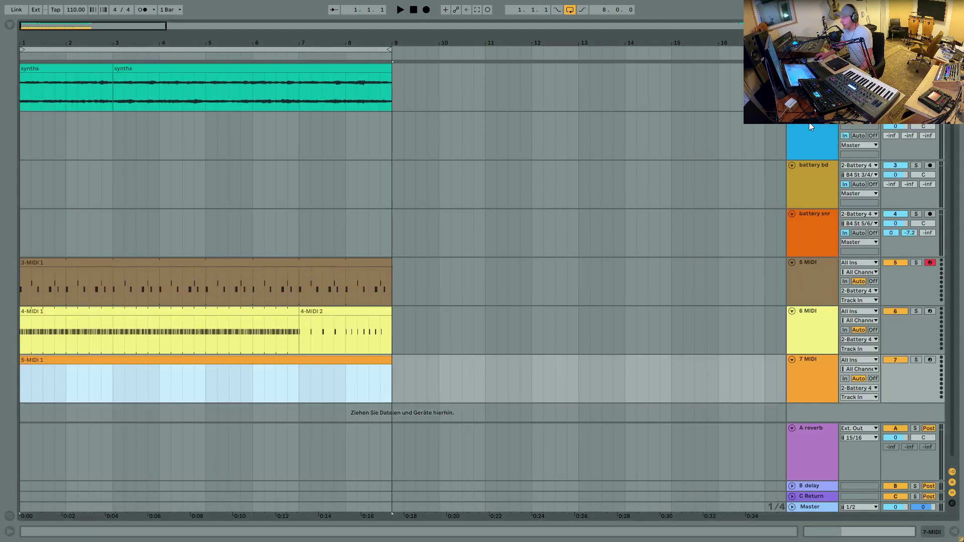
# Reopen Battery 4 and check which direct output the Kick 808X 1 cell is routed to.
pyautogui.doubleClick(815, 155)
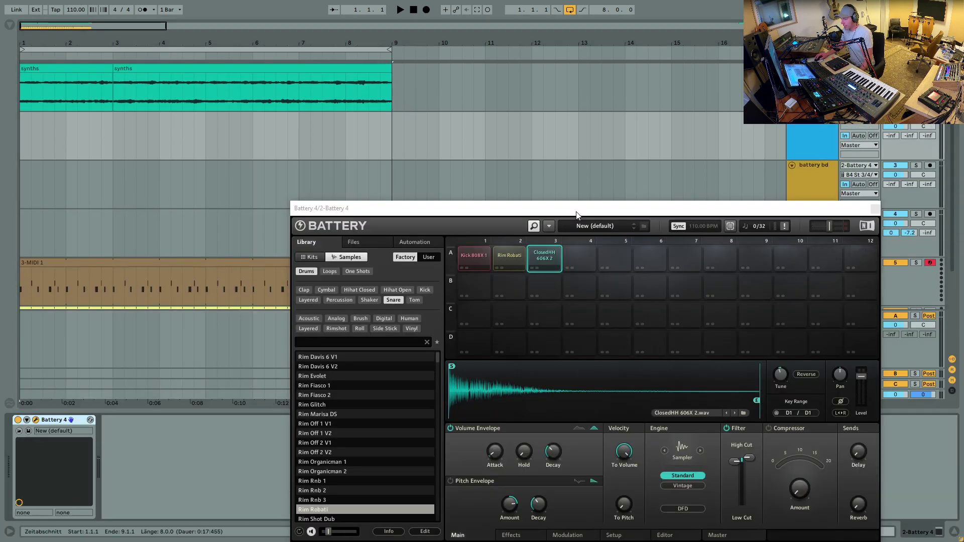
pyautogui.moveTo(576, 215); pyautogui.dragTo(520, 92)
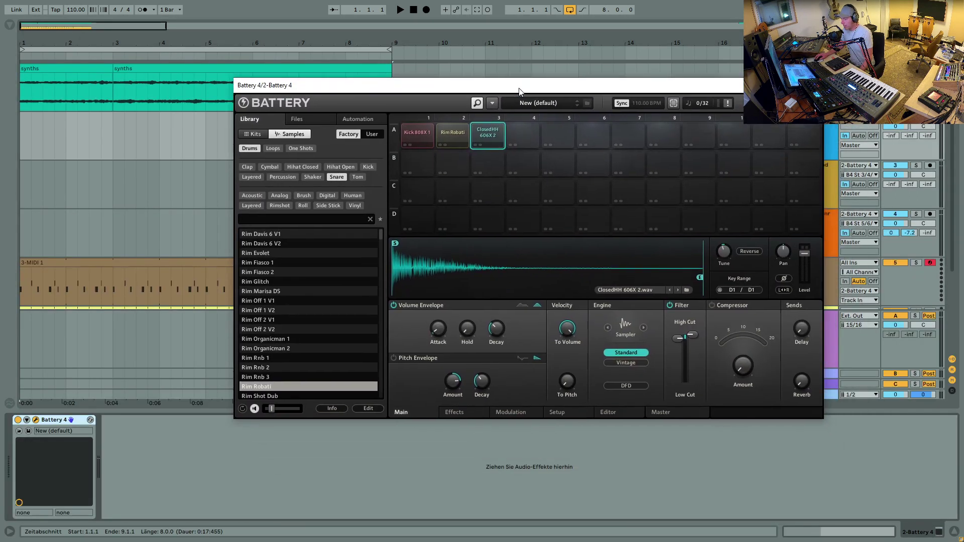
pyautogui.click(421, 136)
pyautogui.rightClick(420, 133)
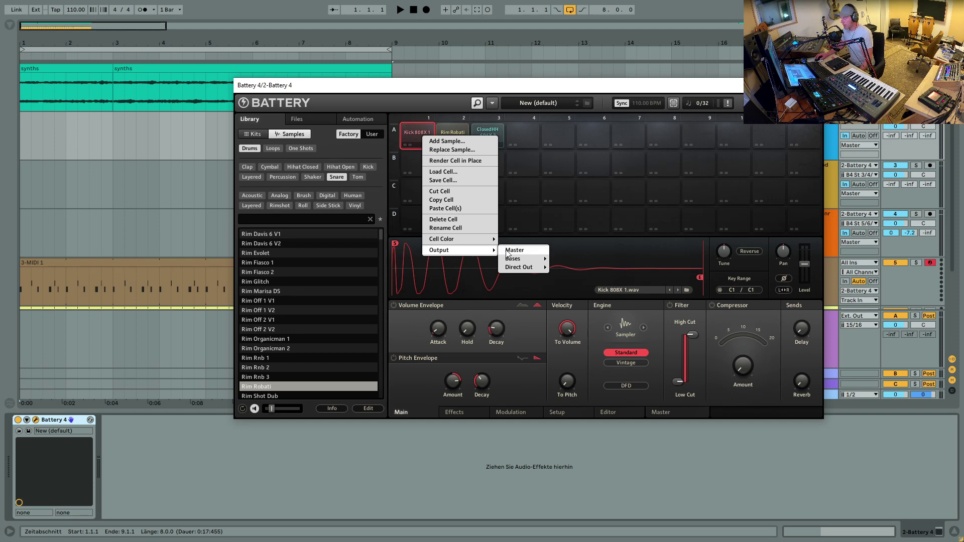
pyautogui.moveTo(522, 267)
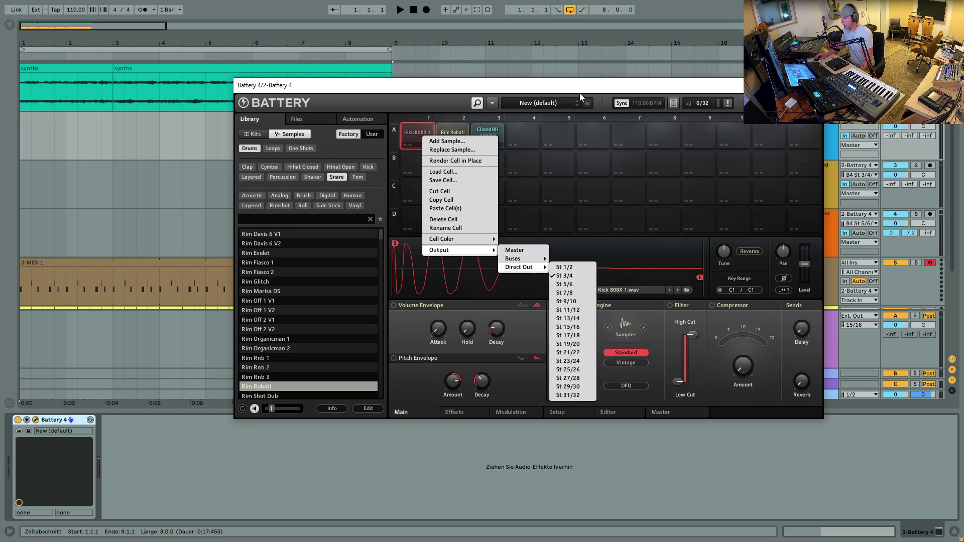
# Check the direct output assignment of the Rim Robati cell and close the Battery 4 window.
pyautogui.click(446, 127)
pyautogui.rightClick(449, 131)
pyautogui.moveTo(500, 252)
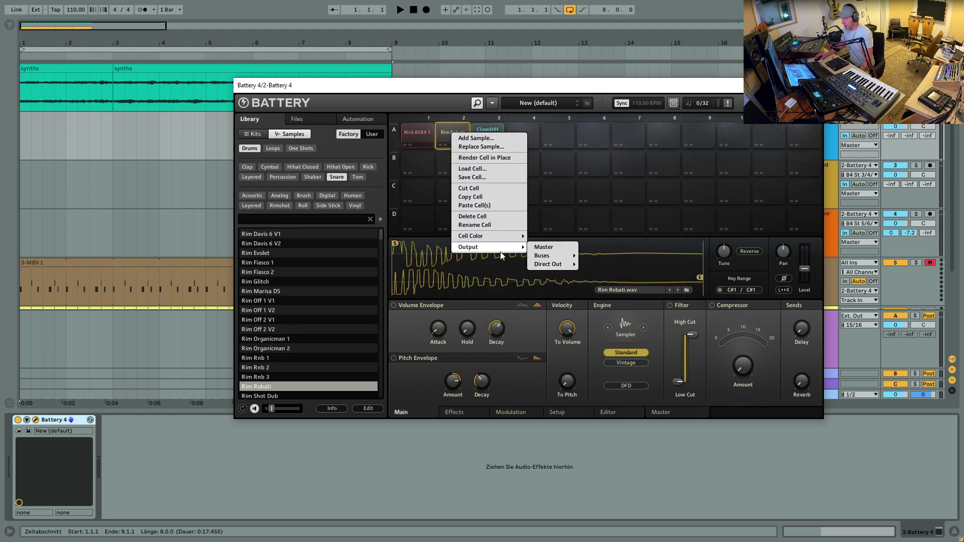
pyautogui.moveTo(555, 264)
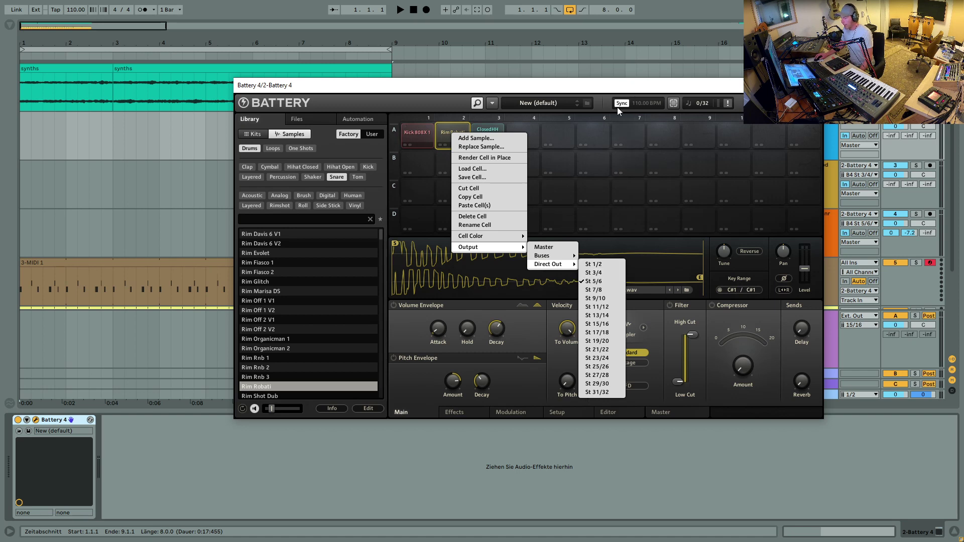
pyautogui.click(483, 125)
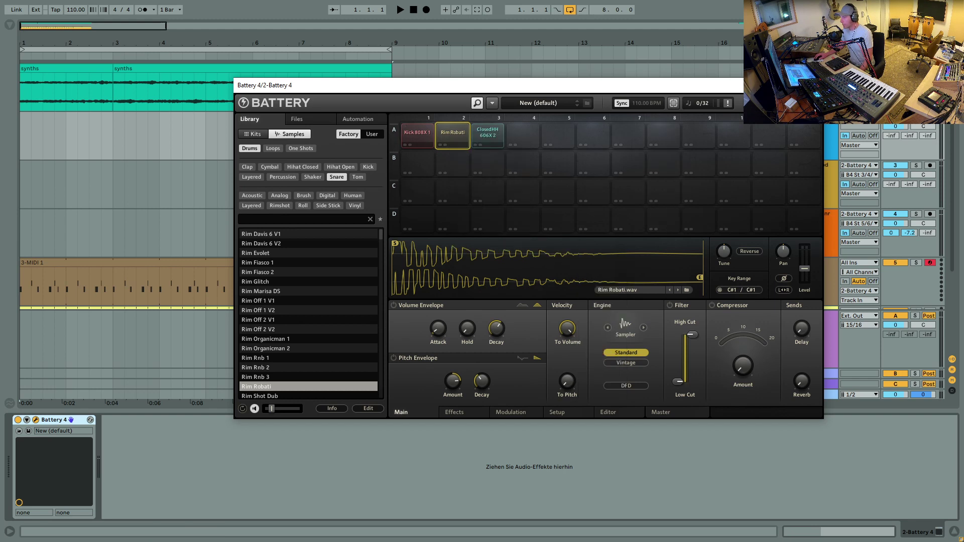
pyautogui.click(813, 85)
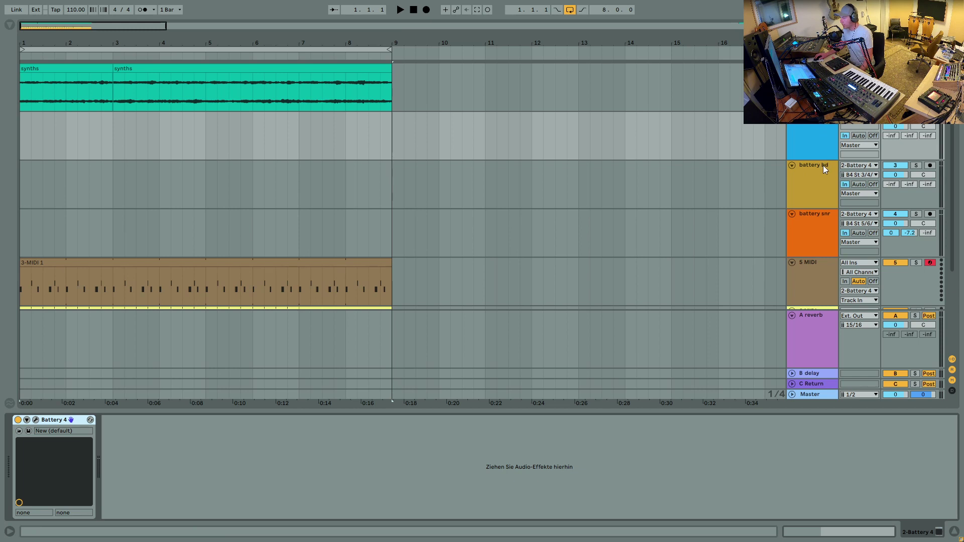
# Review the sidechain Compressor on the synths track and the send levels of the battery snr track.
pyautogui.click(811, 88)
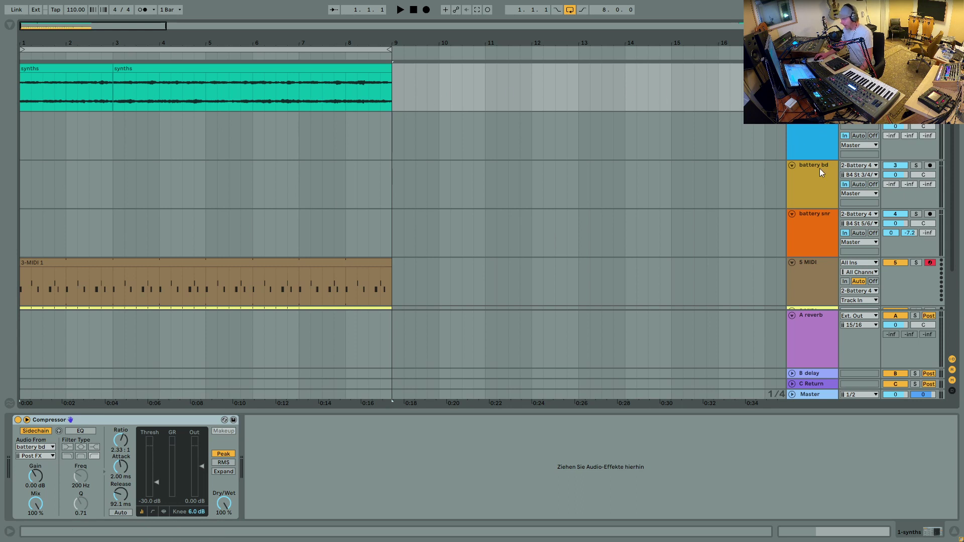
pyautogui.click(815, 240)
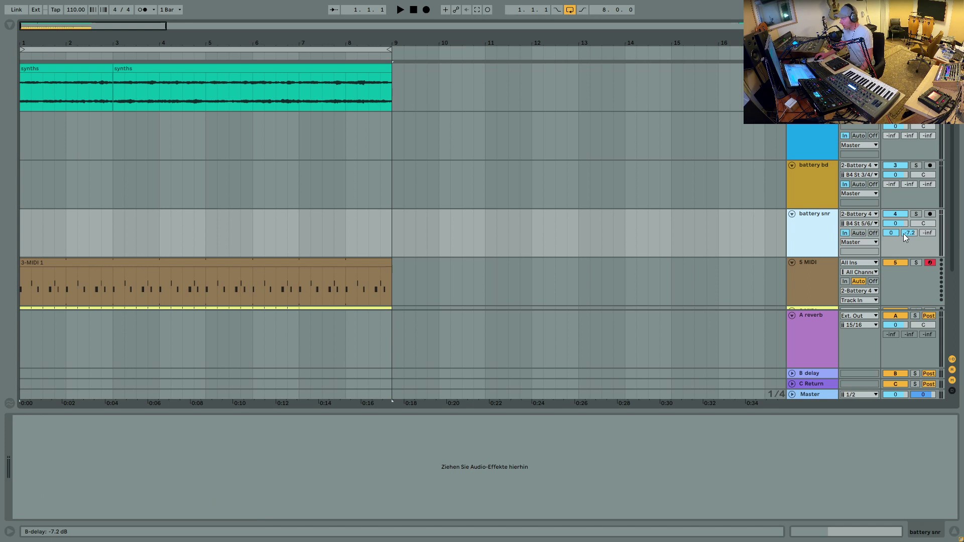